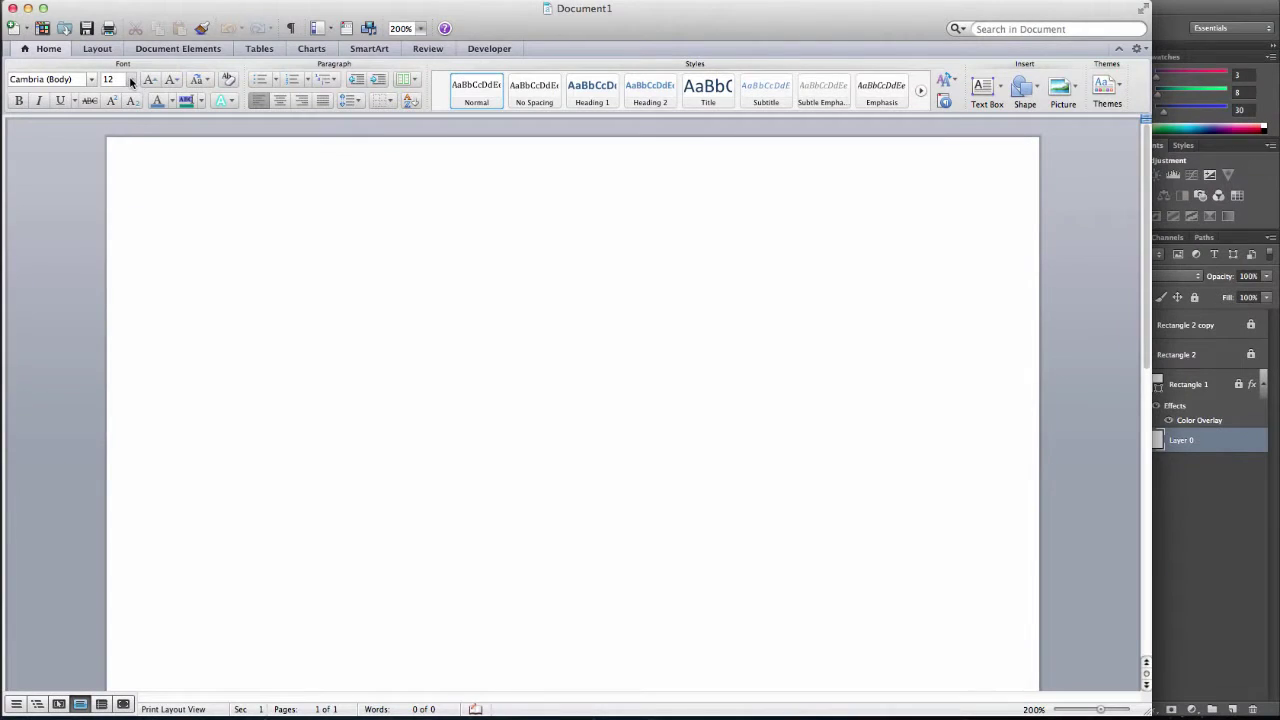
Set the font size to 22 and type Ready, Aim and Fire on three lines
left_click(131, 82)
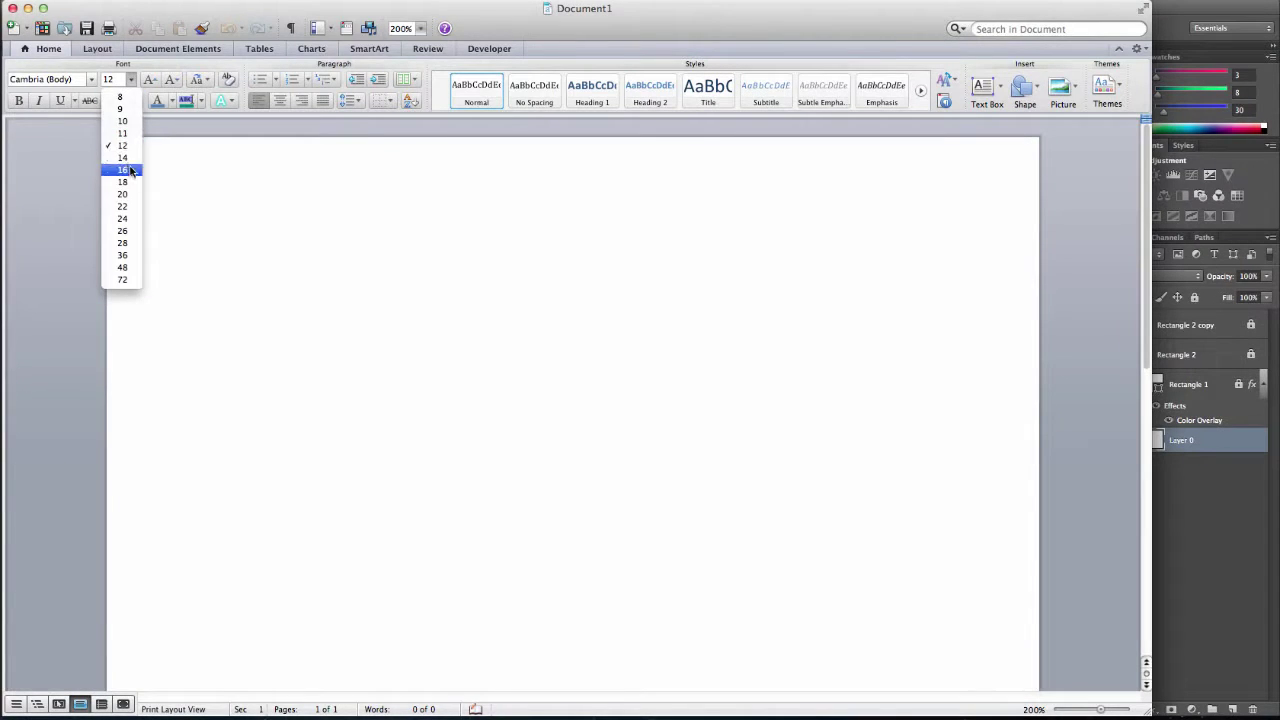
left_click(135, 207)
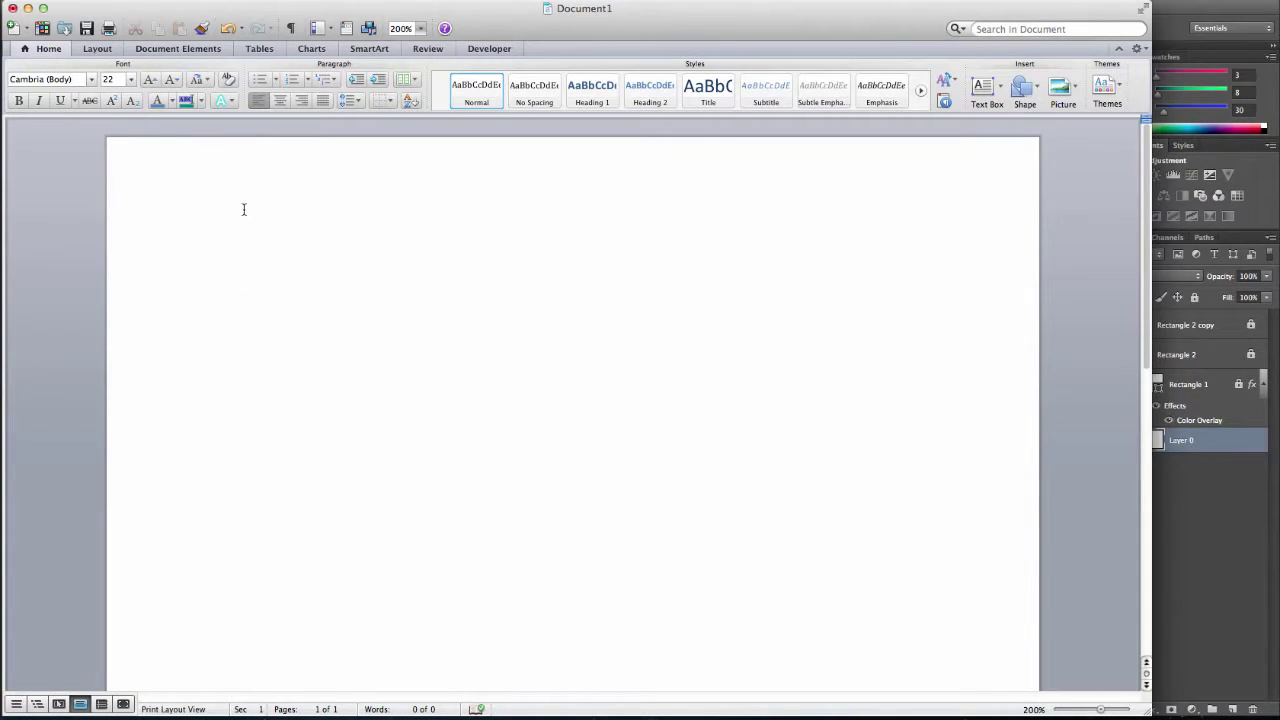
type("Rea")
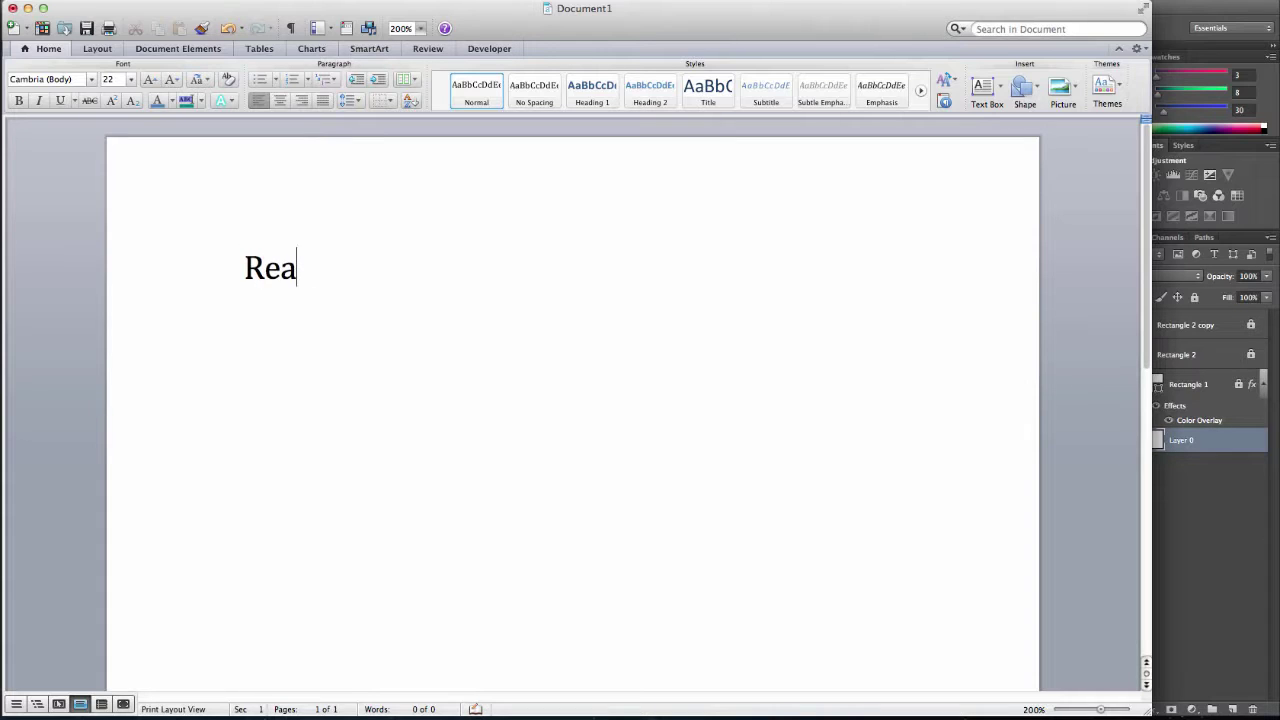
type("dy AIM")
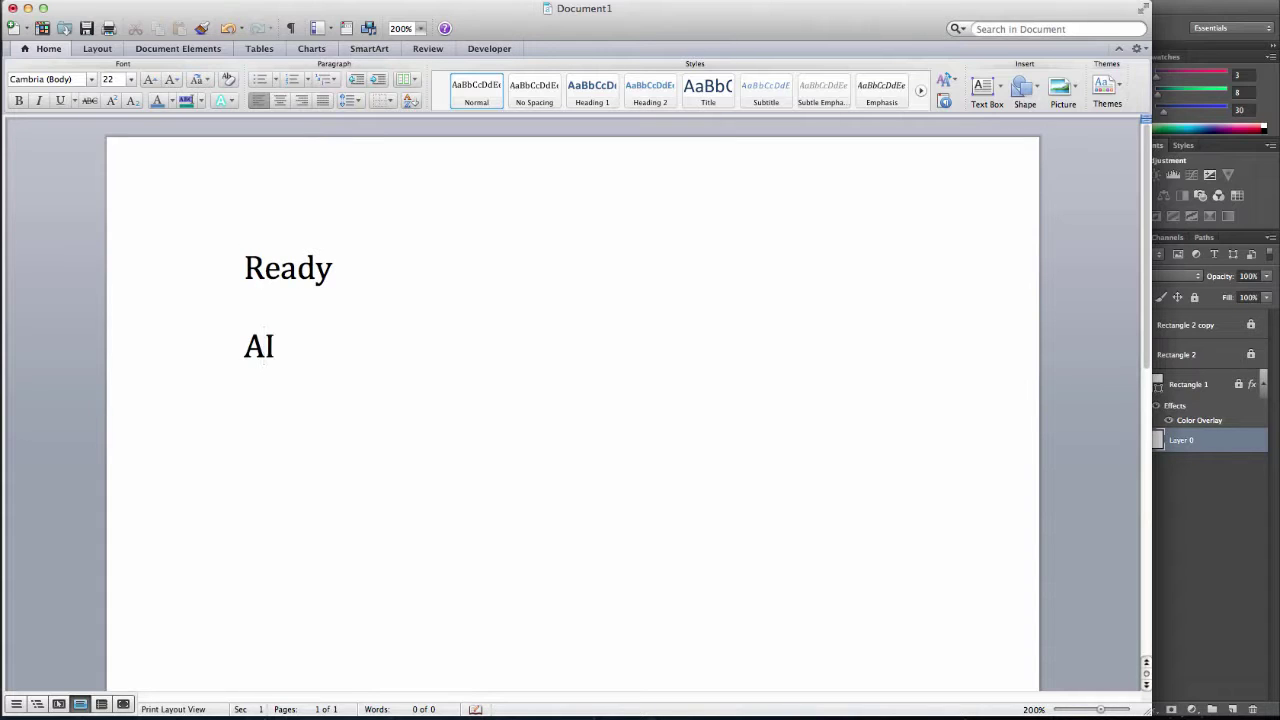
key("BackSpace")
key("BackSpace")
key("BackSpace")
type("i")
key("BackSpace")
type("Aim")
key("Return")
type("Fire")
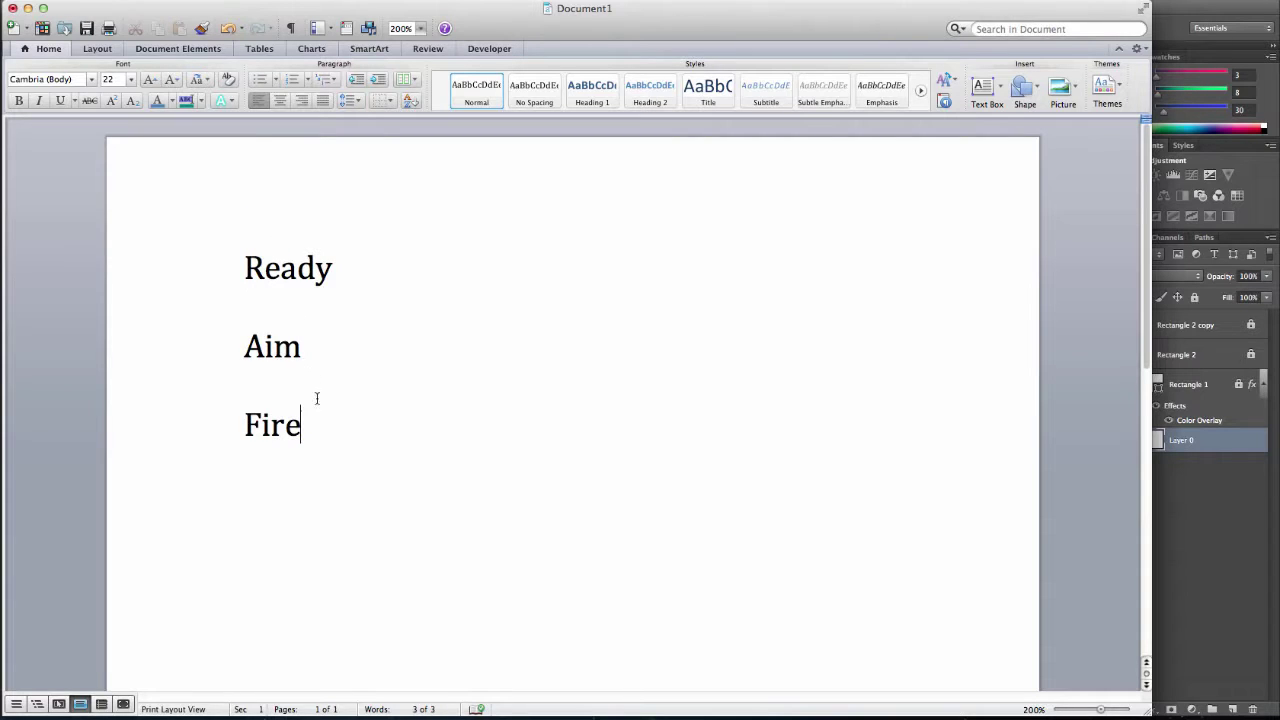
Replace the three lines with Wireframe and Storyboard, indenting Colors and Graphics beneath Storyboard
left_click_drag(316, 421, 223, 246)
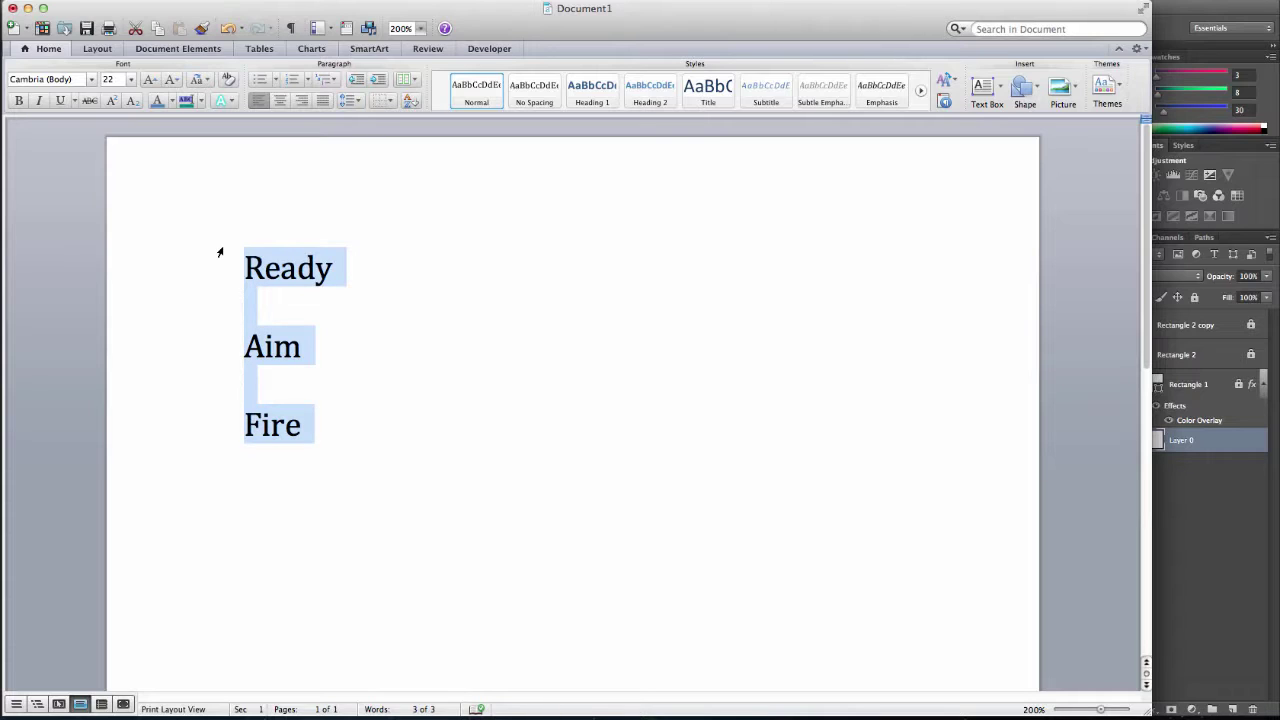
type("wir")
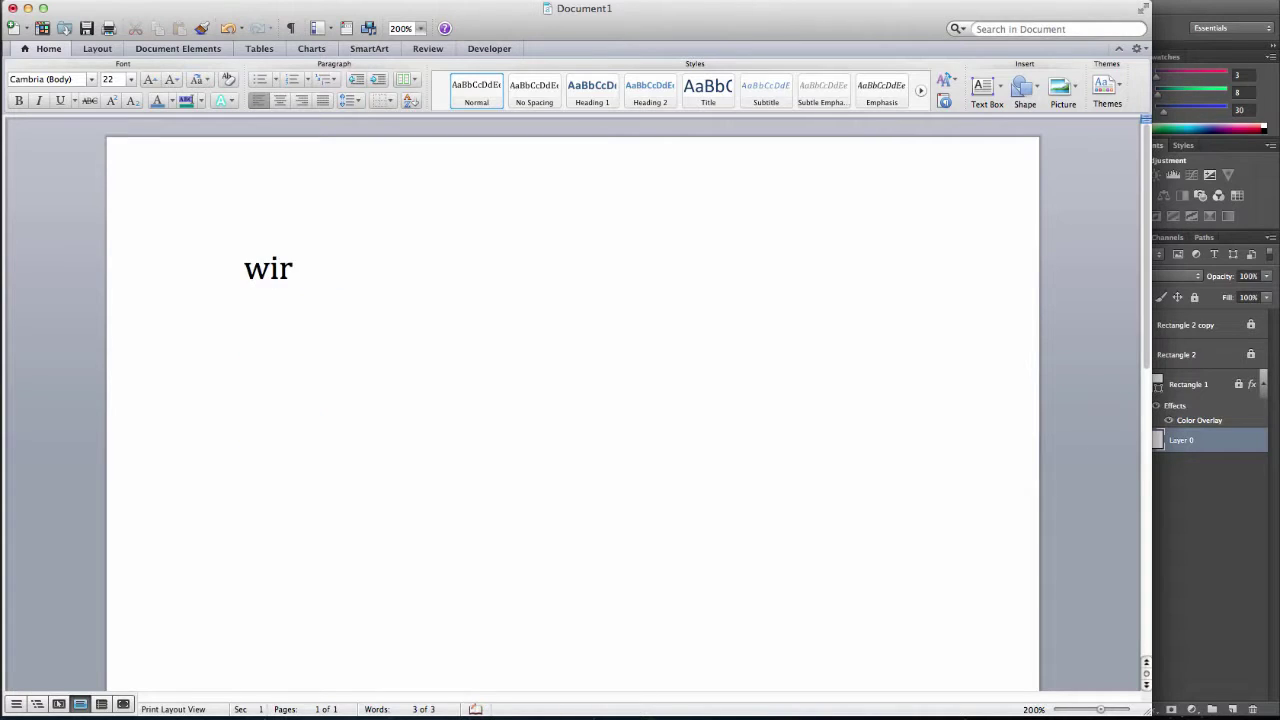
type("eframe")
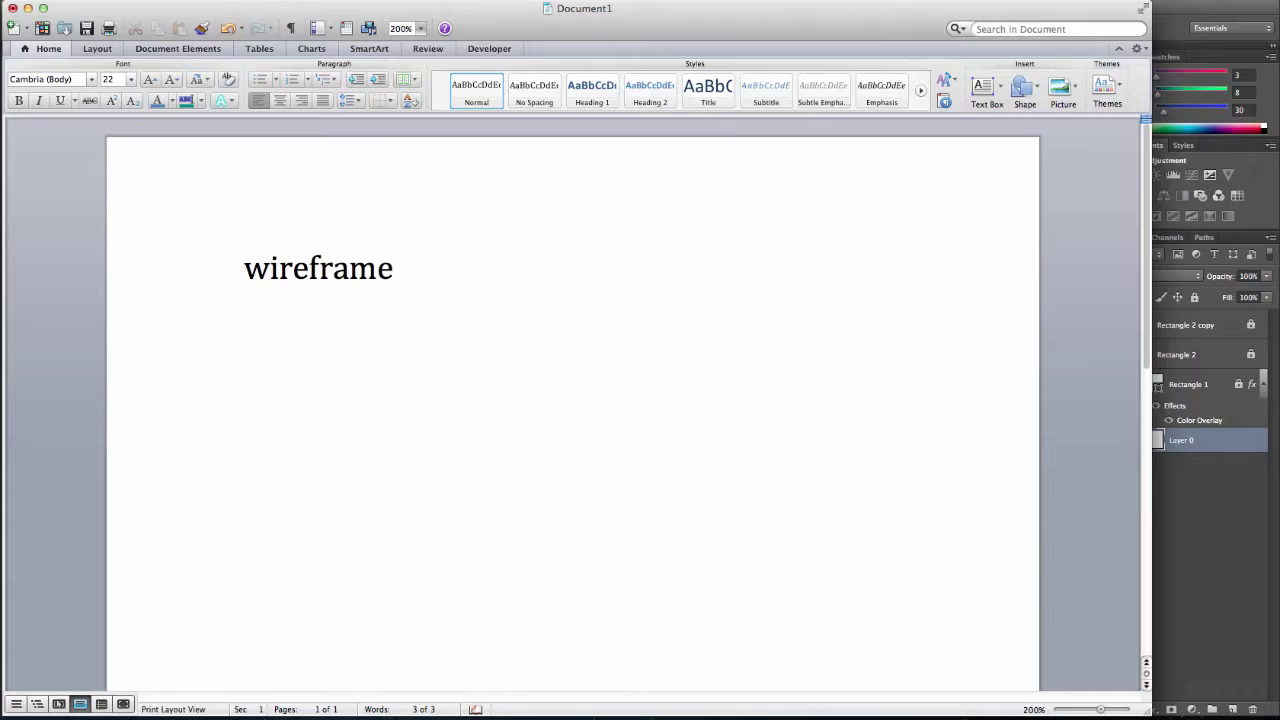
key("Return")
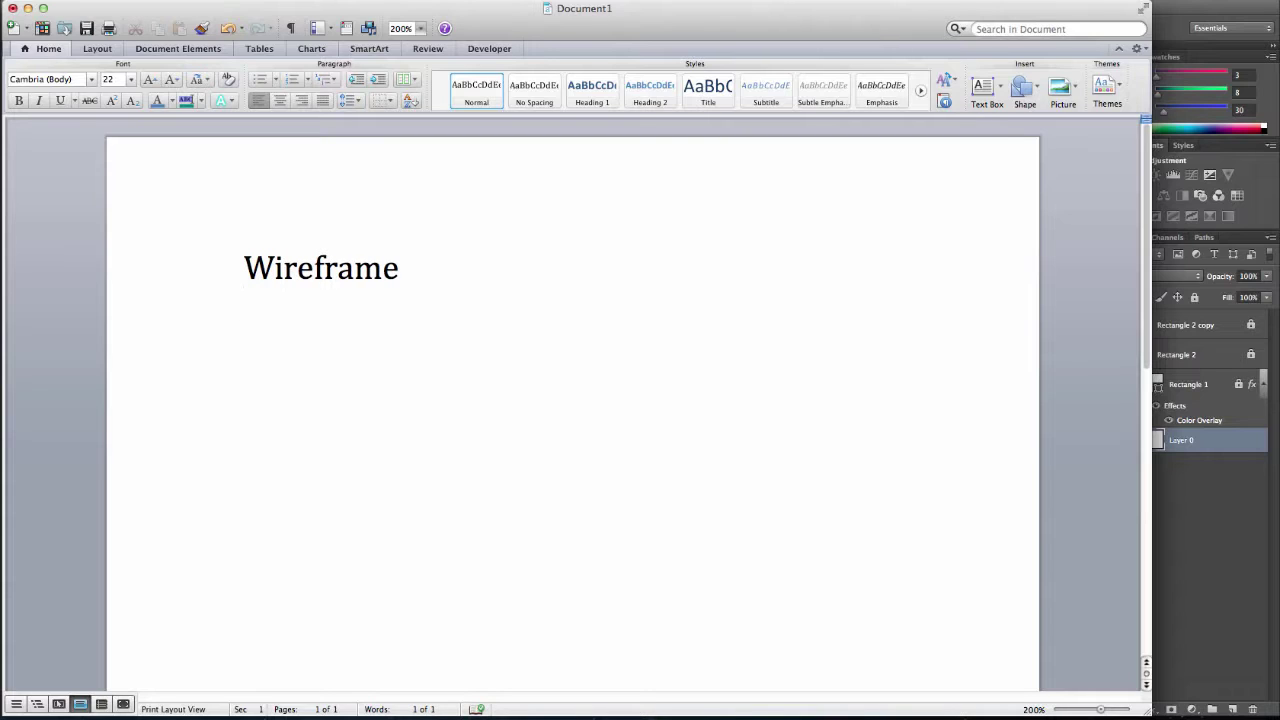
type("Storyboard")
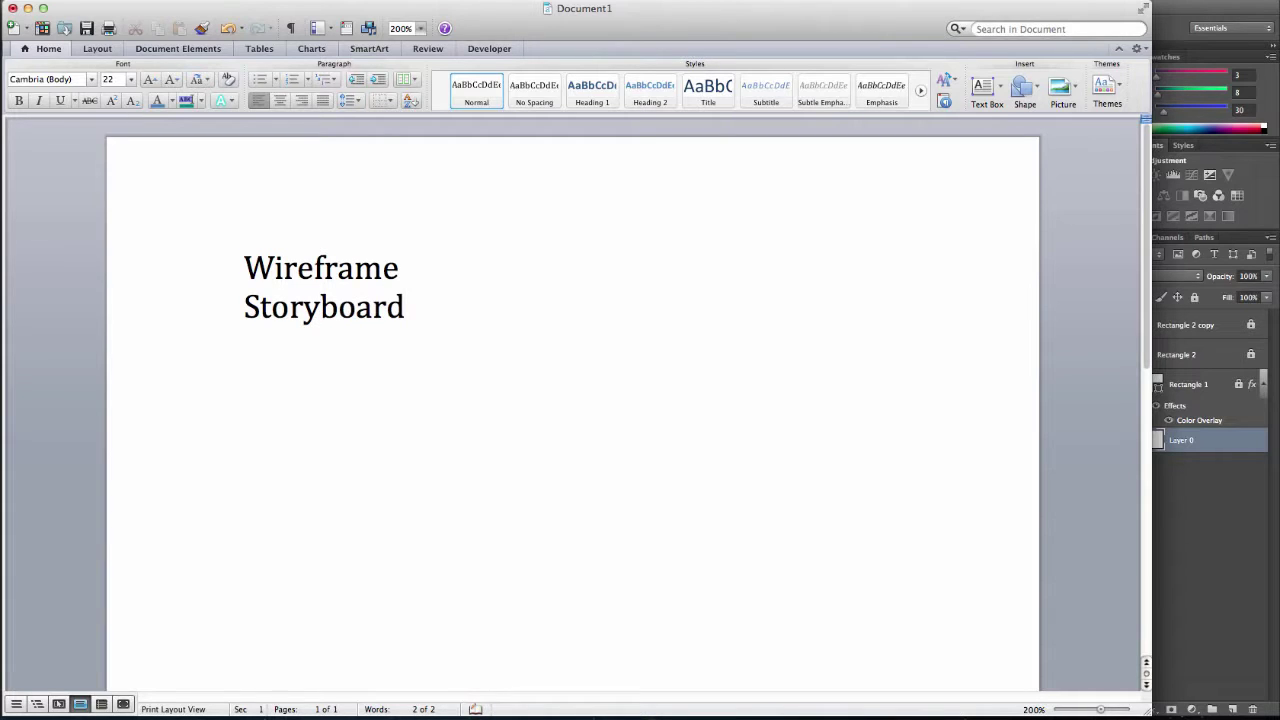
key("Tab")
type("colors")
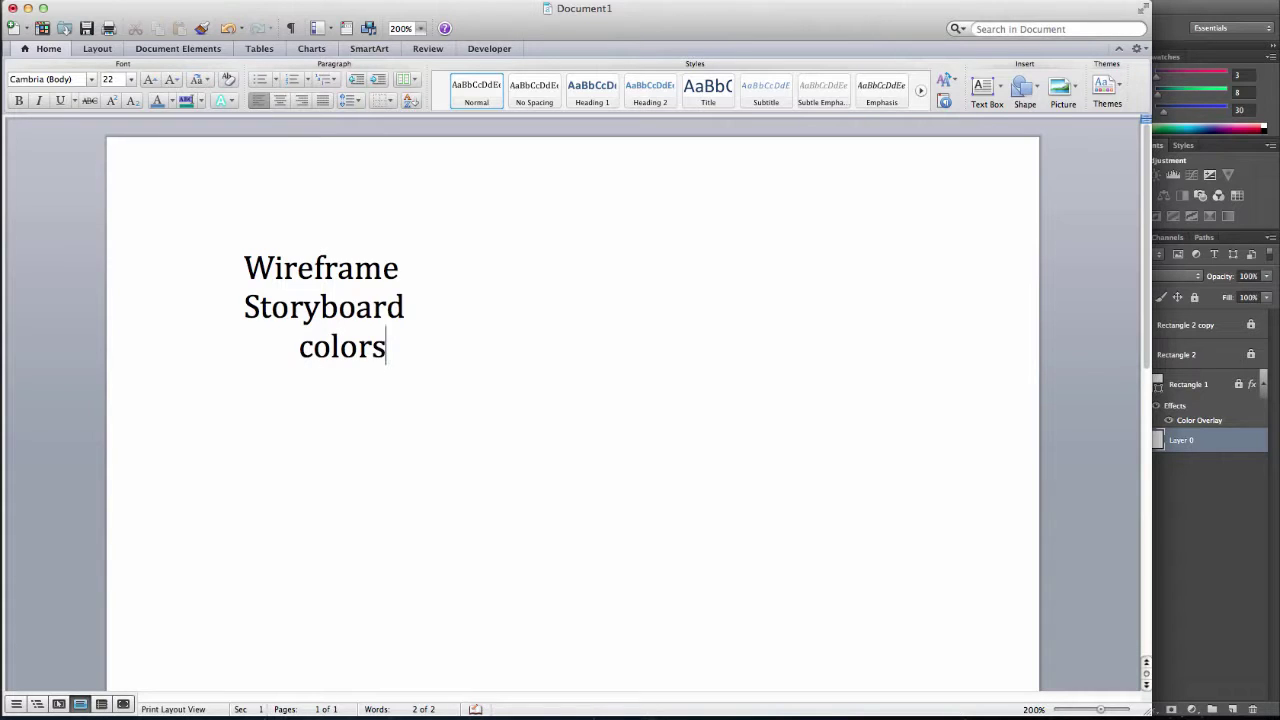
key("Return")
key("Tab")
type("graphics")
key("Return")
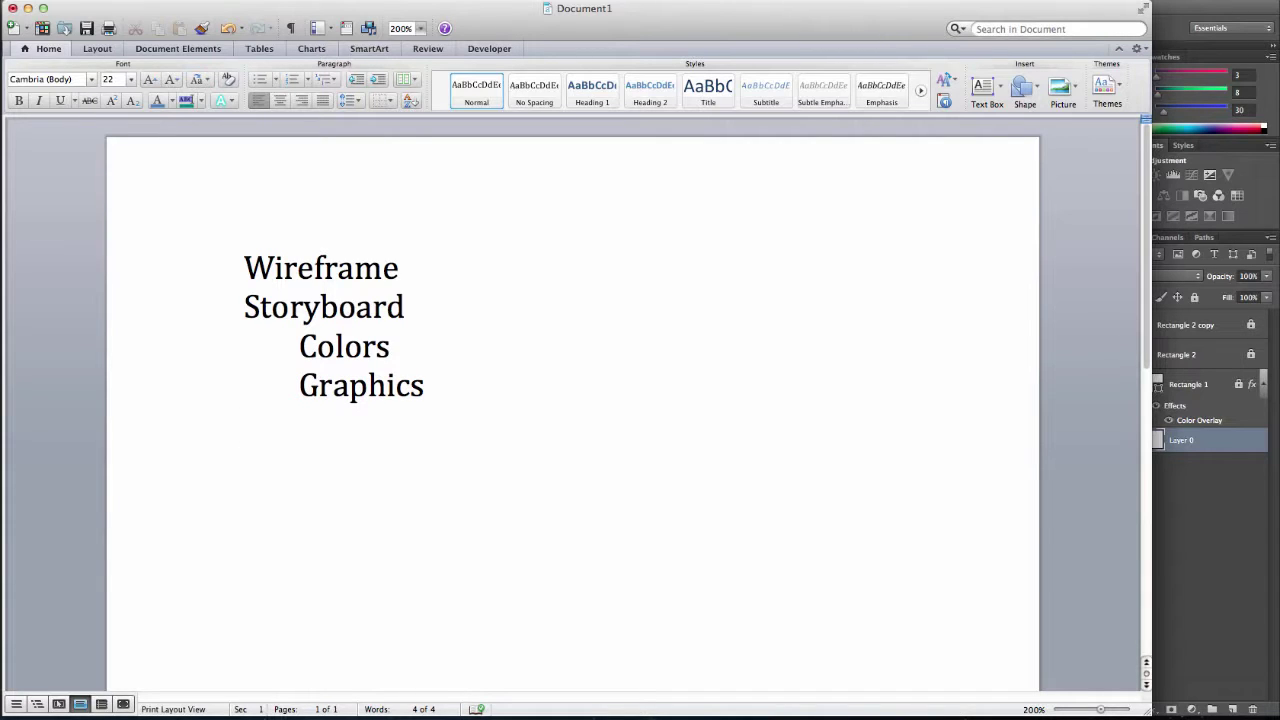
Add Assets with indented Images and Copy(text), then a final Create Page line
type("Assets")
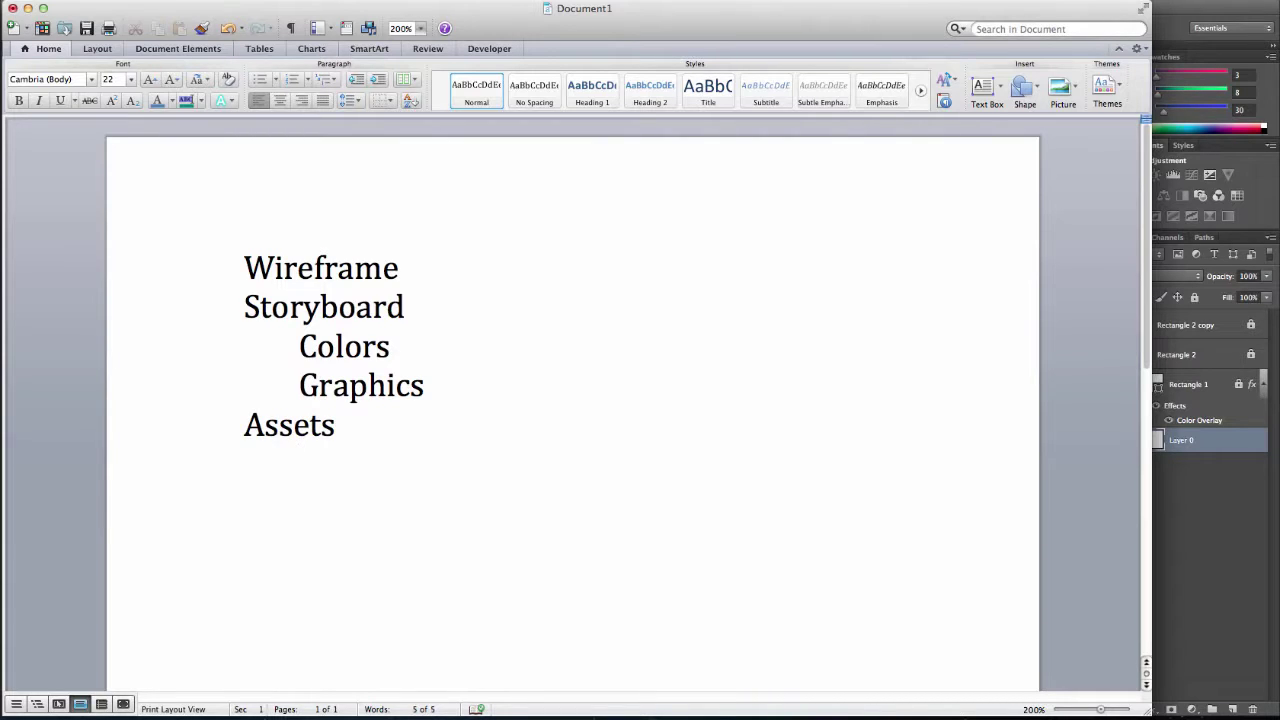
key("Return")
key("Tab")
type("images")
key("Return")
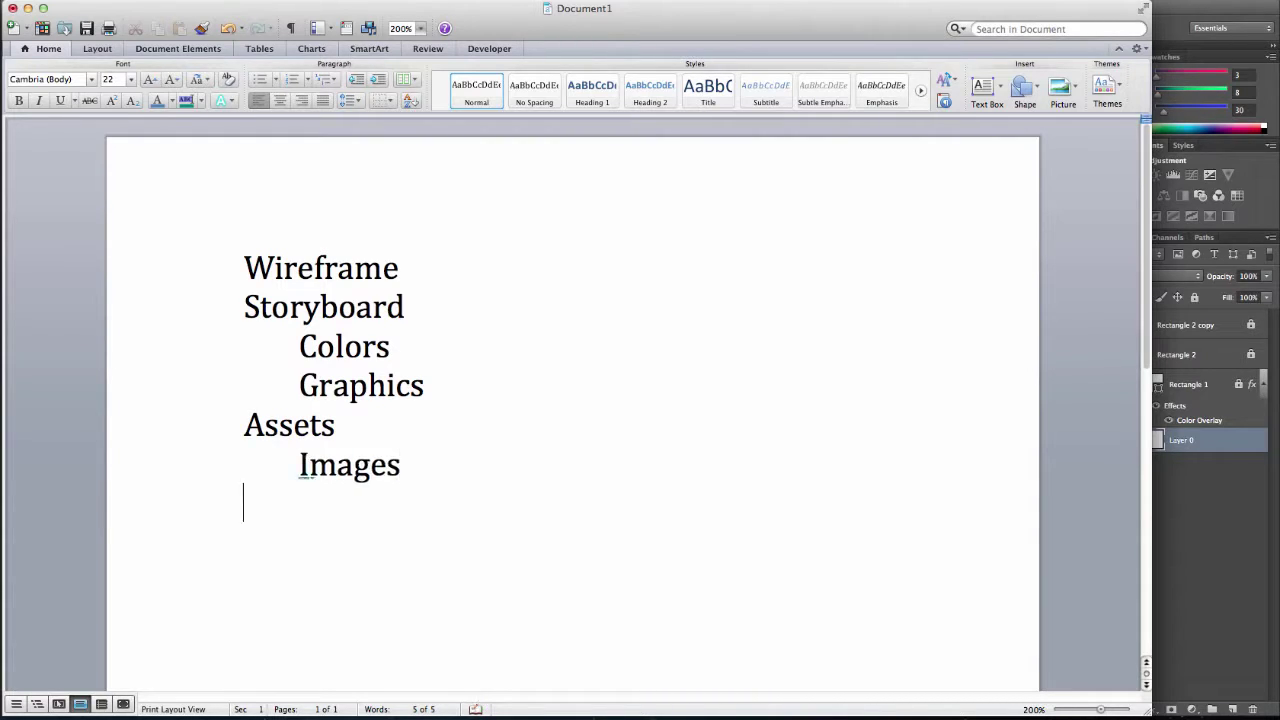
type("copy")
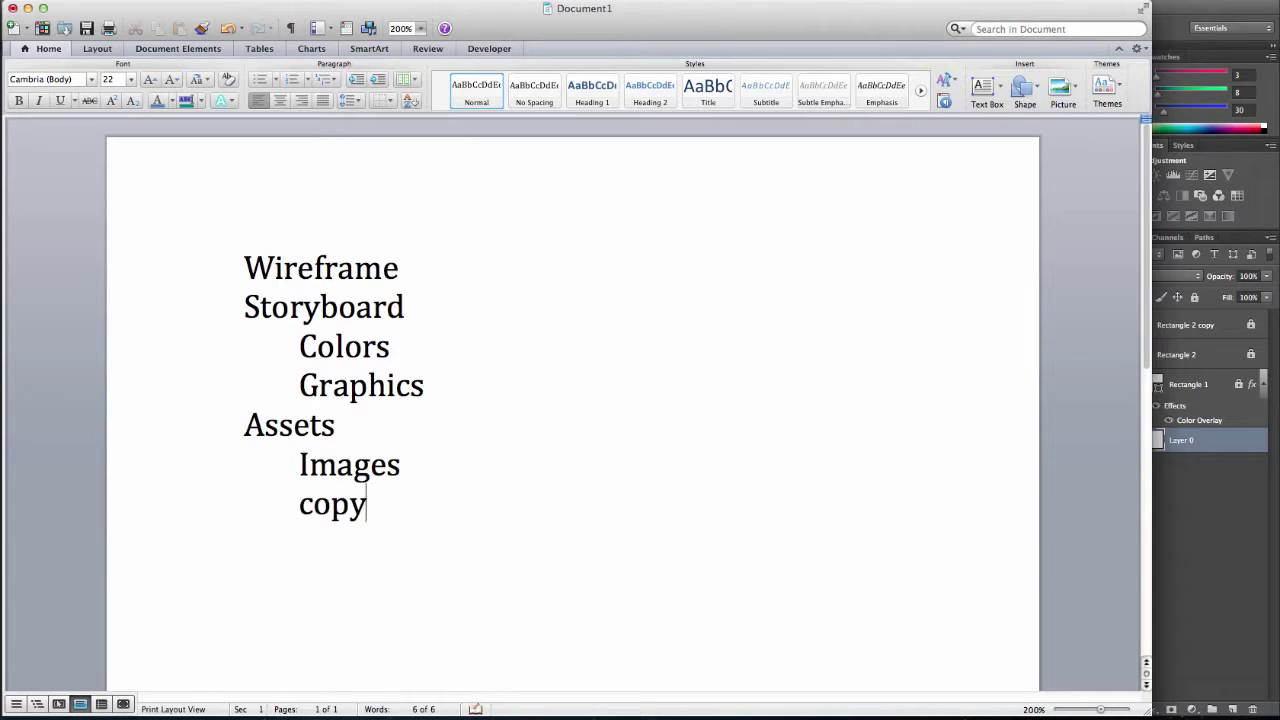
type("(text)")
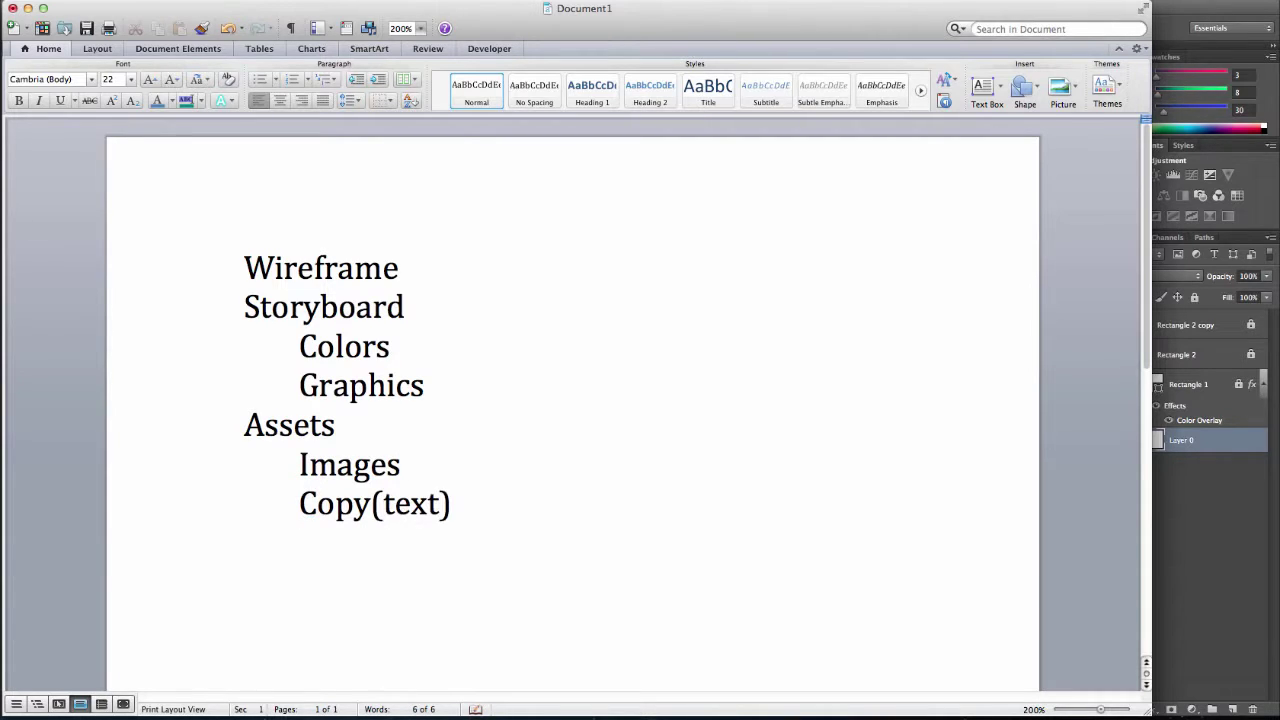
key("Return")
type("Create")
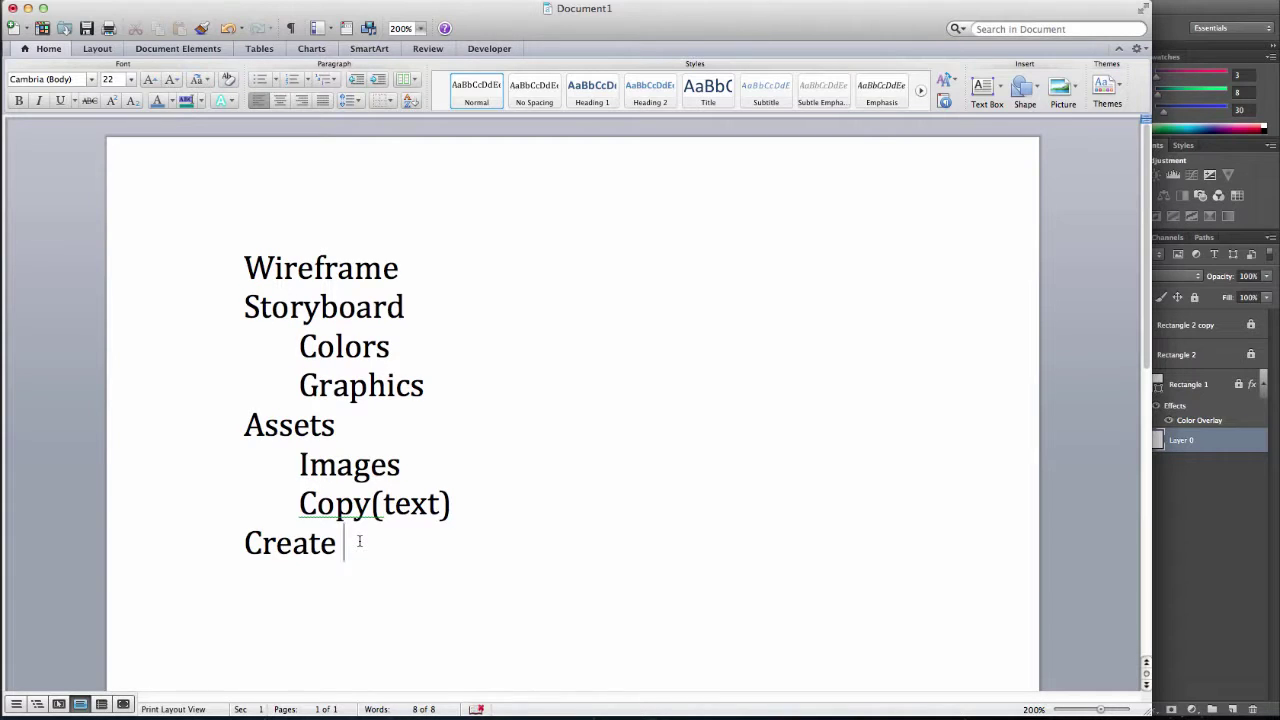
type(" Page")
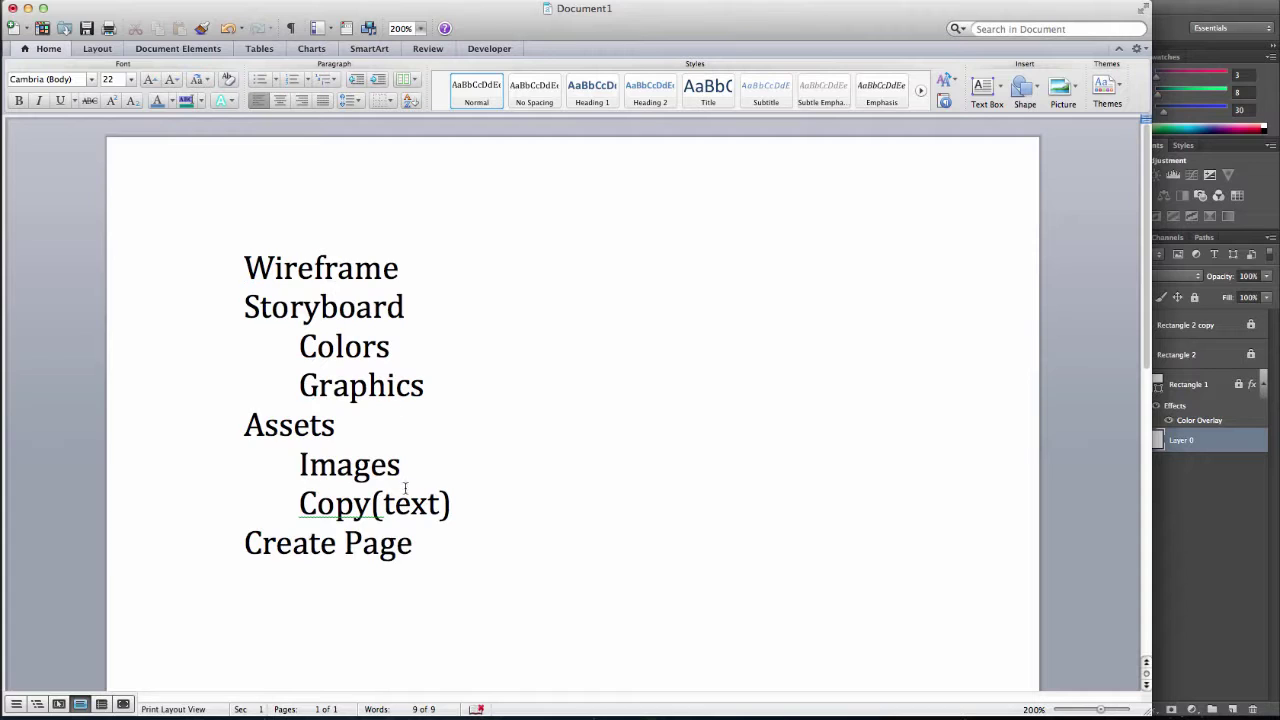
Switch to Photoshop and close the widgets document, choosing Don't Save
left_click(1210, 516)
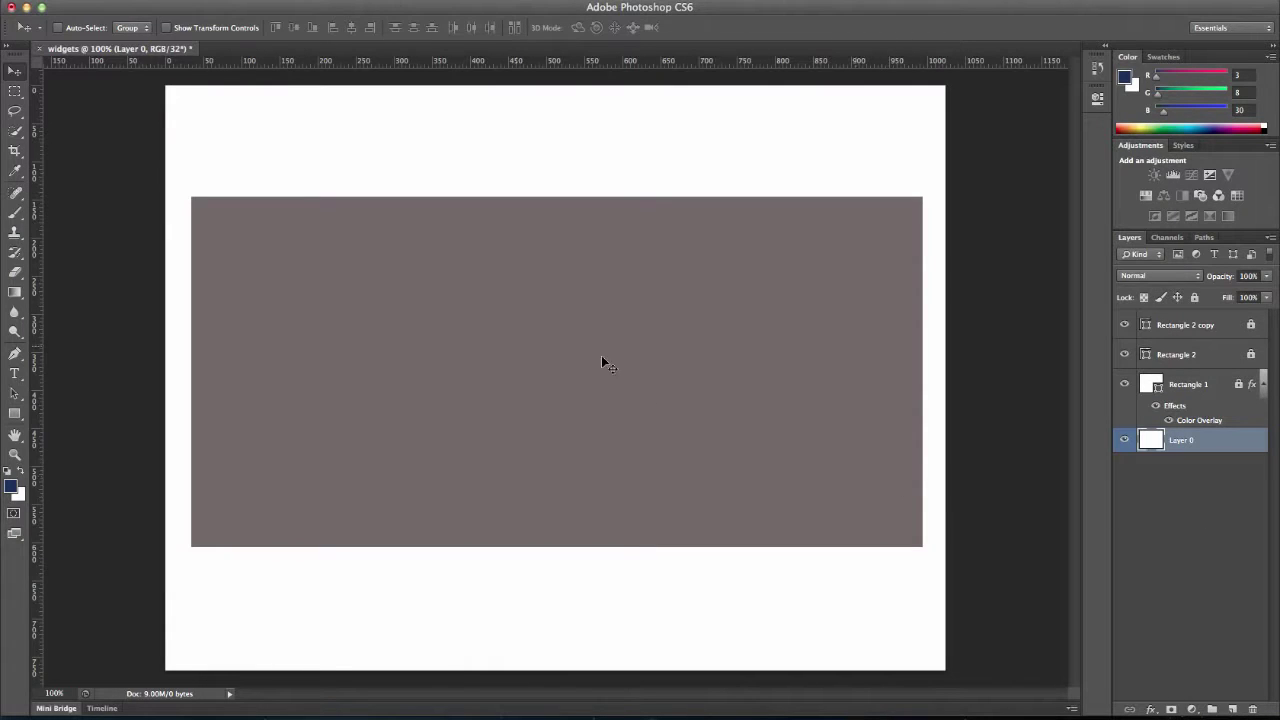
left_click(41, 50)
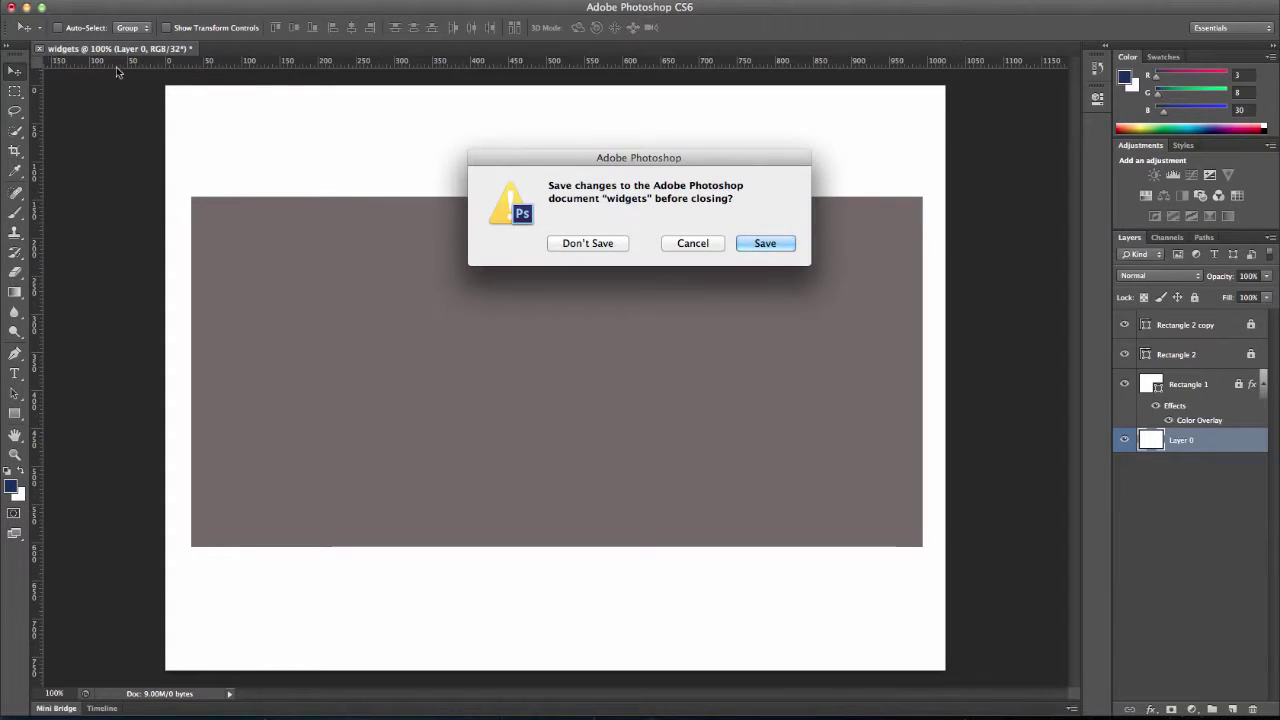
left_click(594, 245)
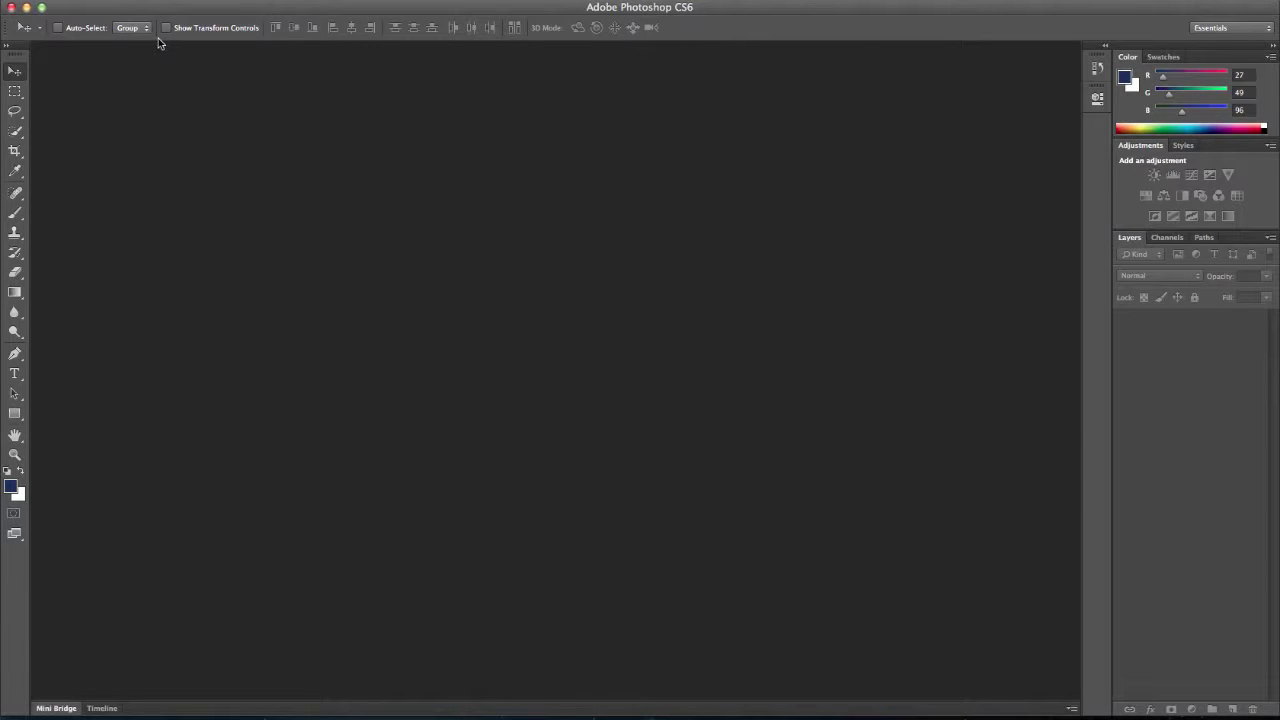
left_click(132, 2)
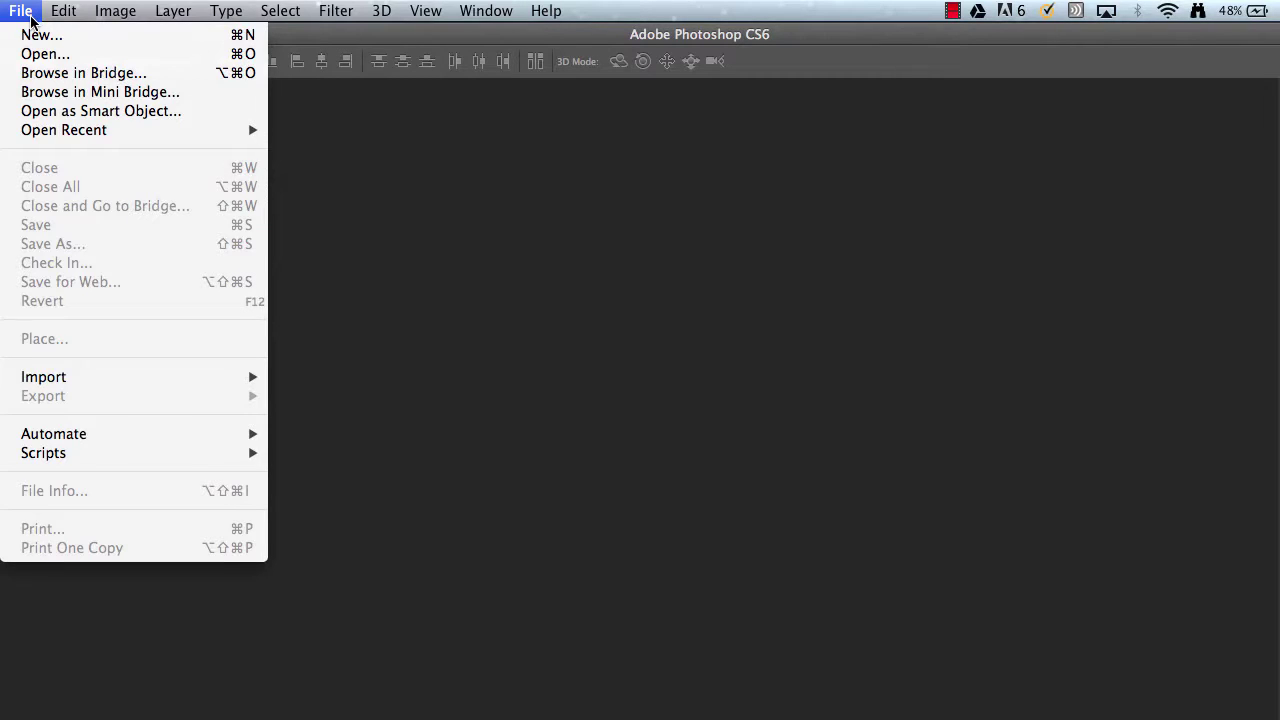
Create a new white 1024 × 768 px document named widgets
left_click(35, 35)
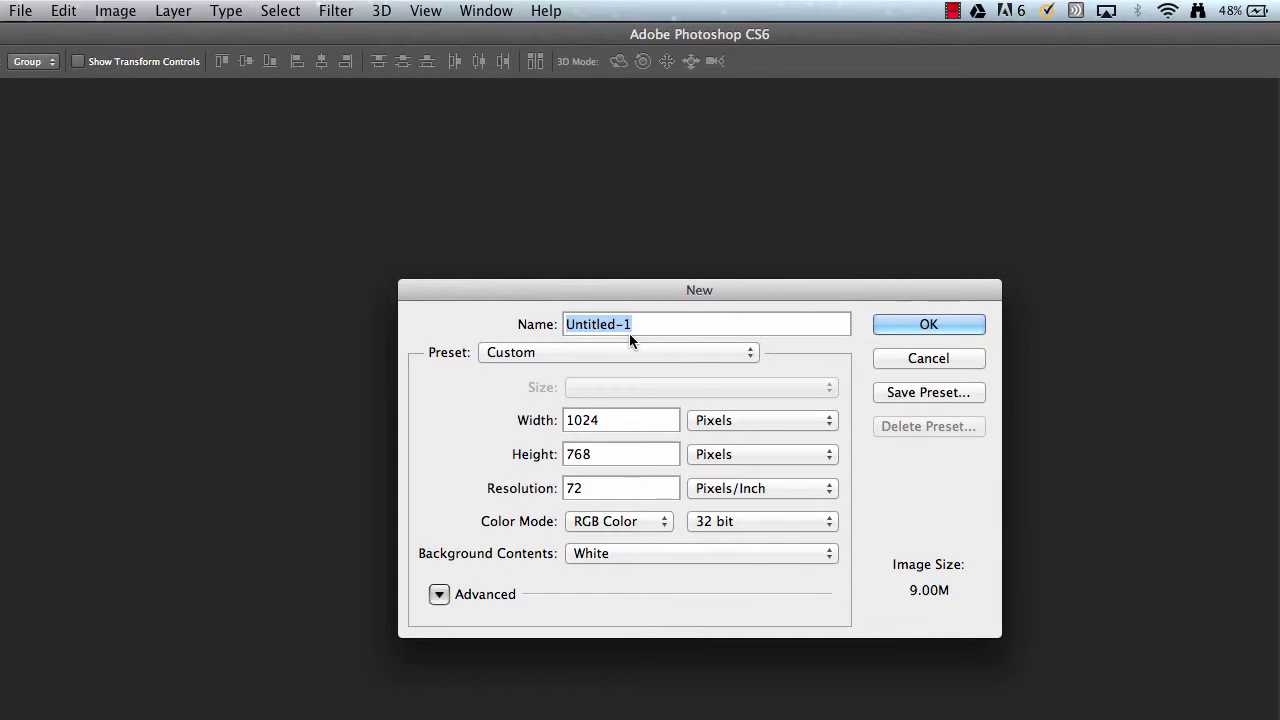
type("widgets")
key("Return")
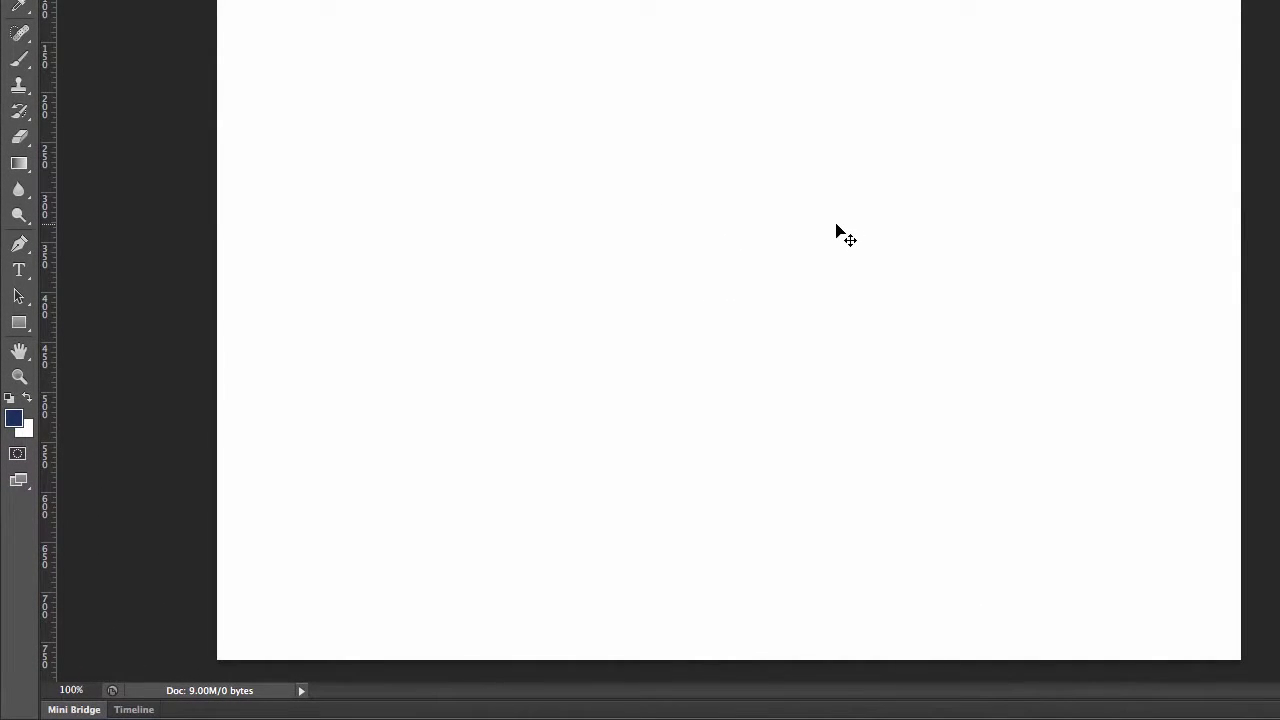
Set the foreground colour to dark grey
left_click(17, 420)
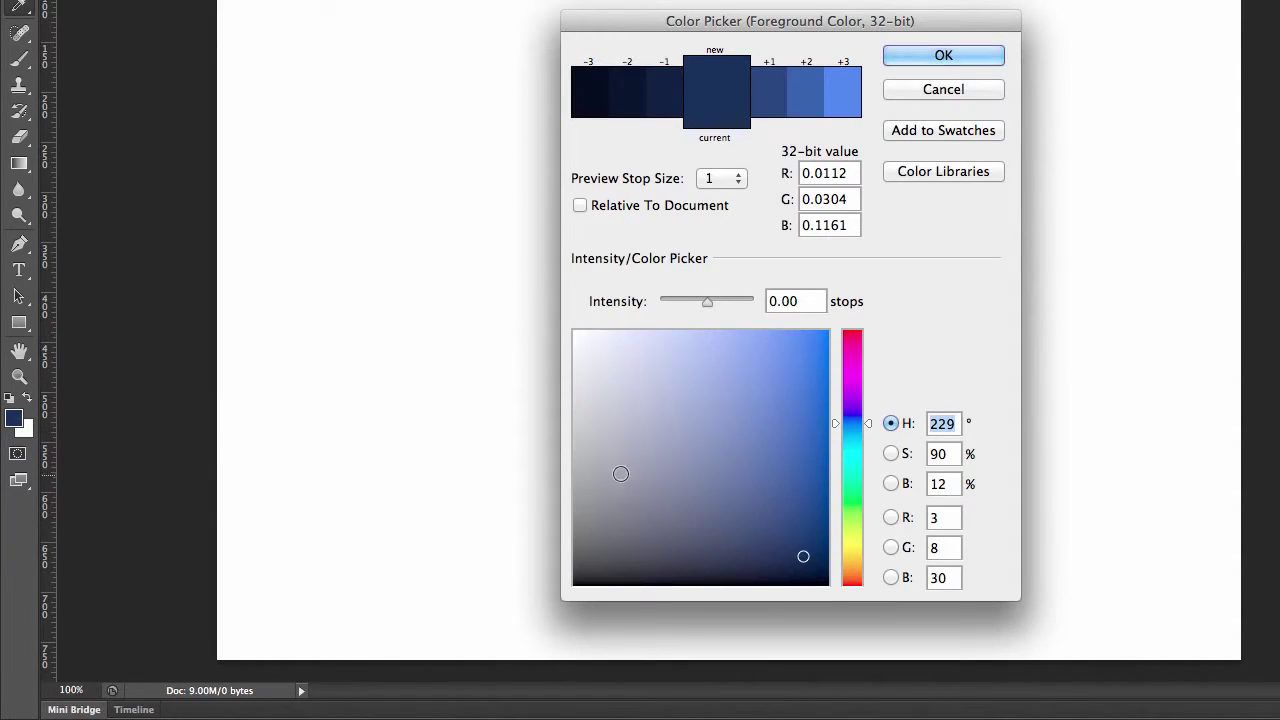
left_click(589, 529)
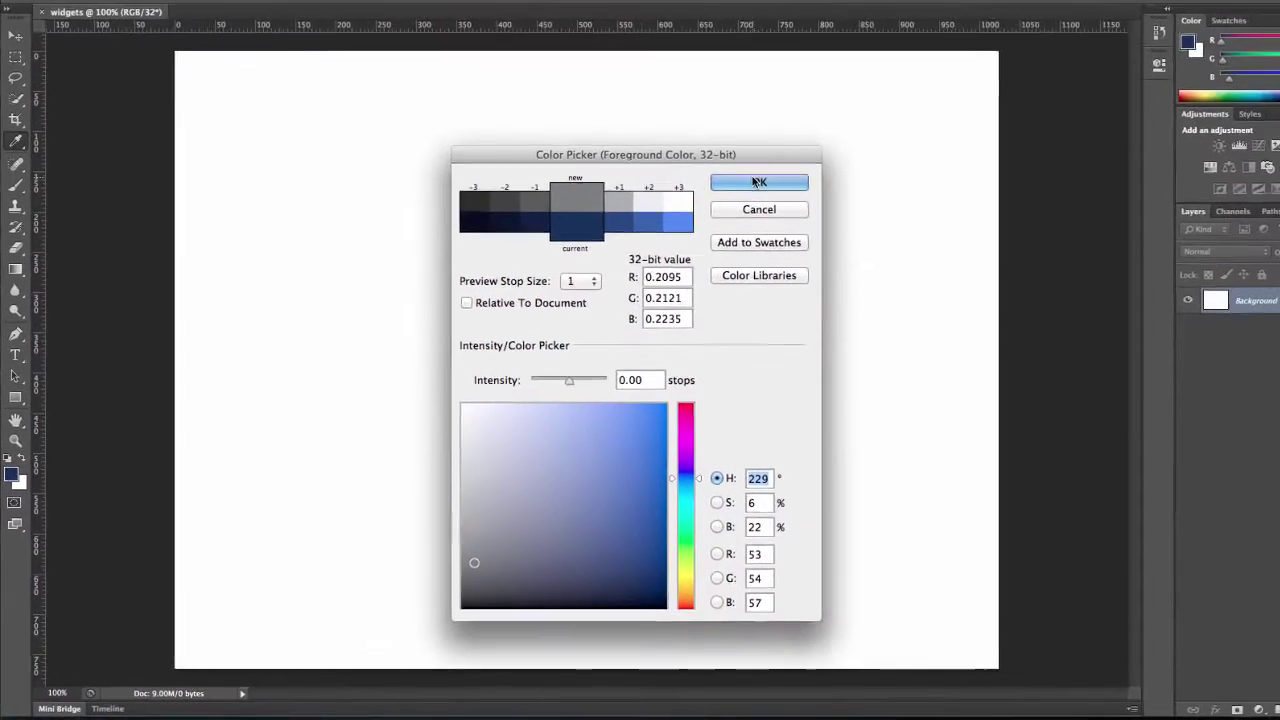
left_click(925, 57)
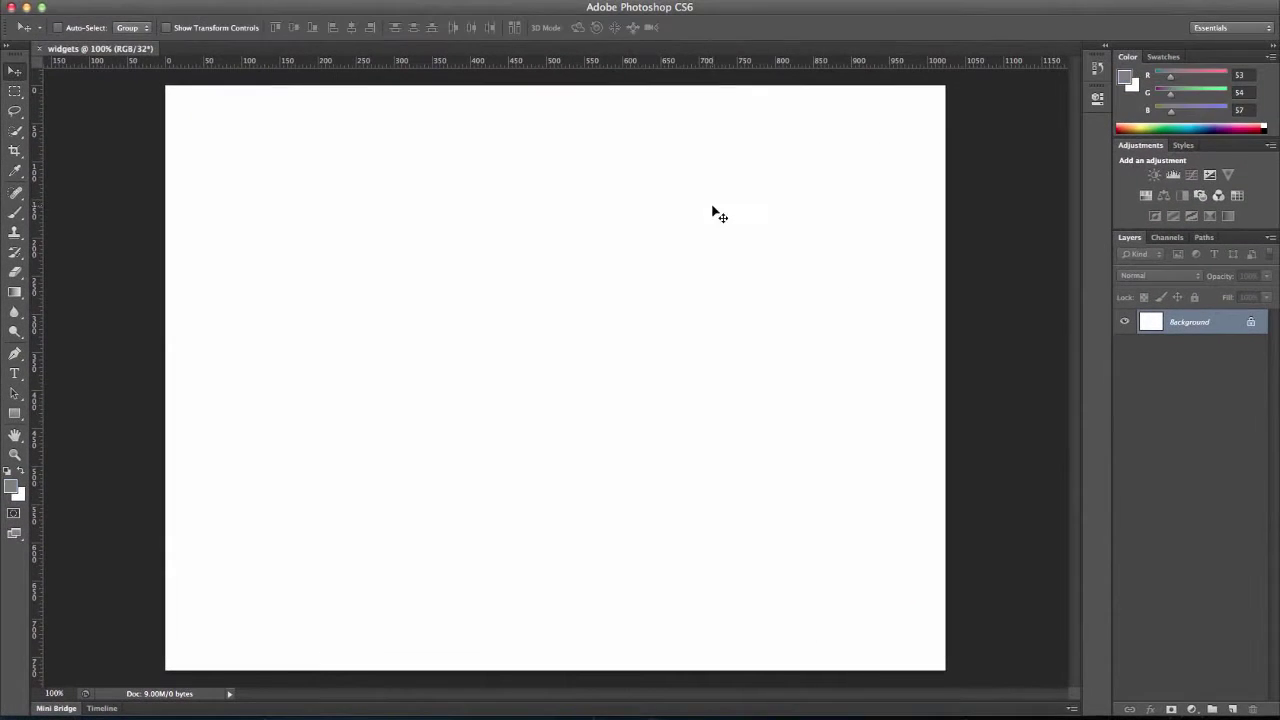
With the Rectangle tool, enter a 960 × 750 px size for a new rectangle
left_click(15, 415)
left_click(320, 292)
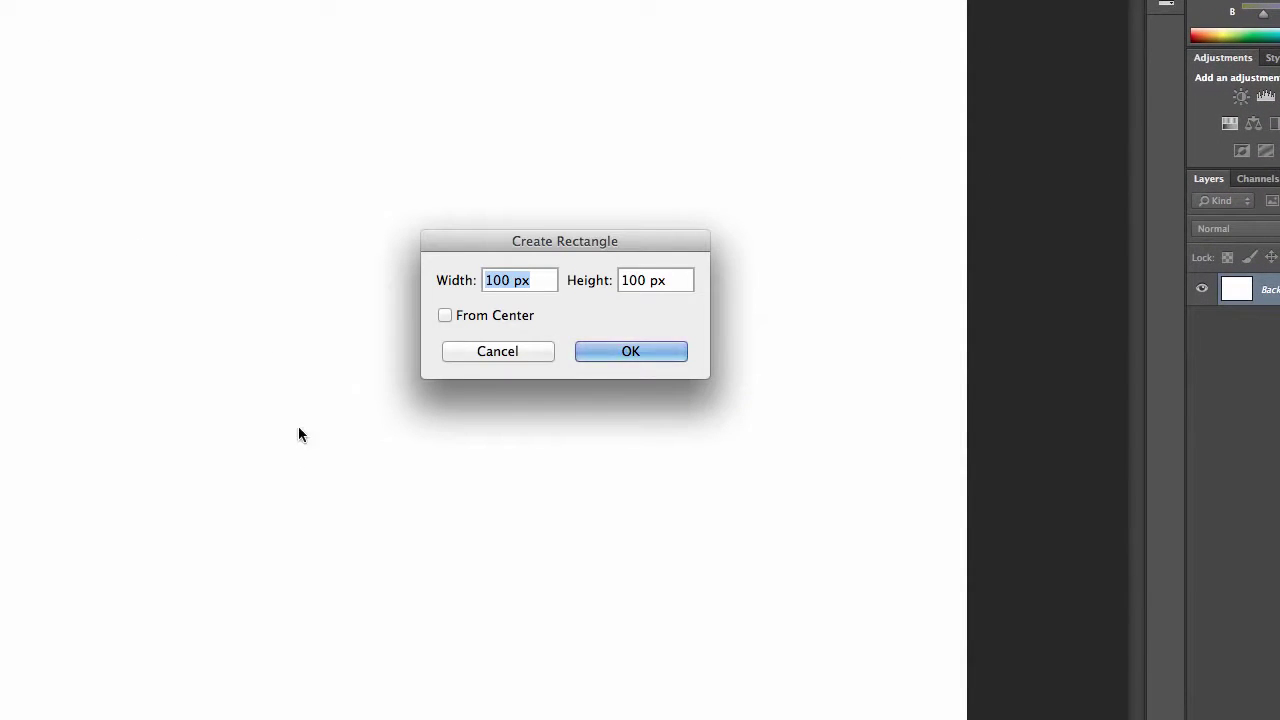
type("960")
key("Tab")
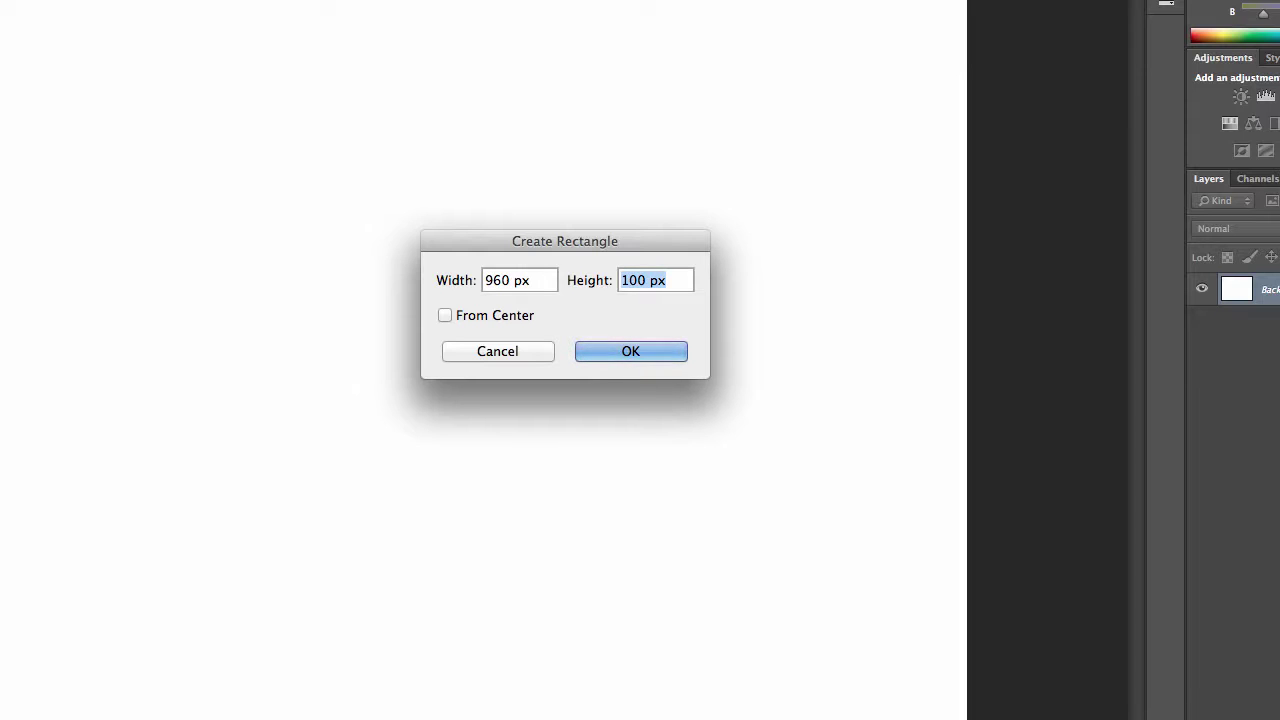
type("750")
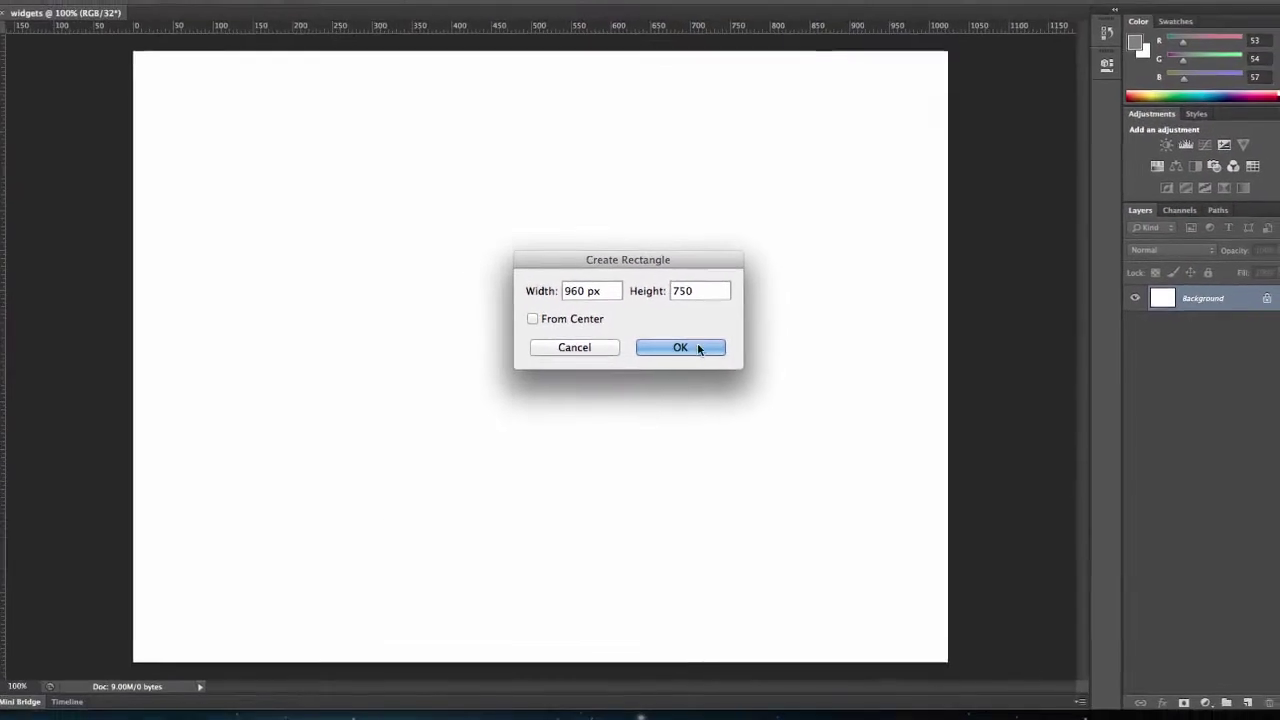
Create the 960 × 750 px rectangle and undo an accidental extra small rectangle
left_click(650, 351)
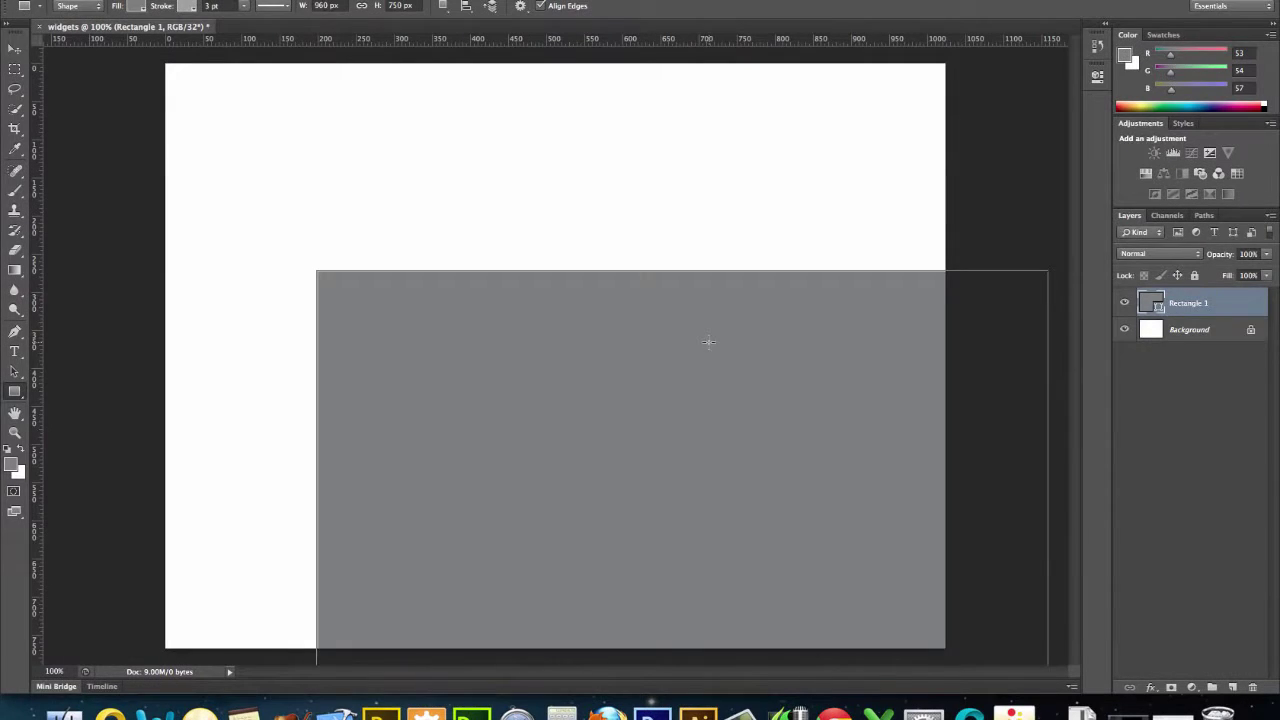
left_click_drag(712, 345, 655, 331)
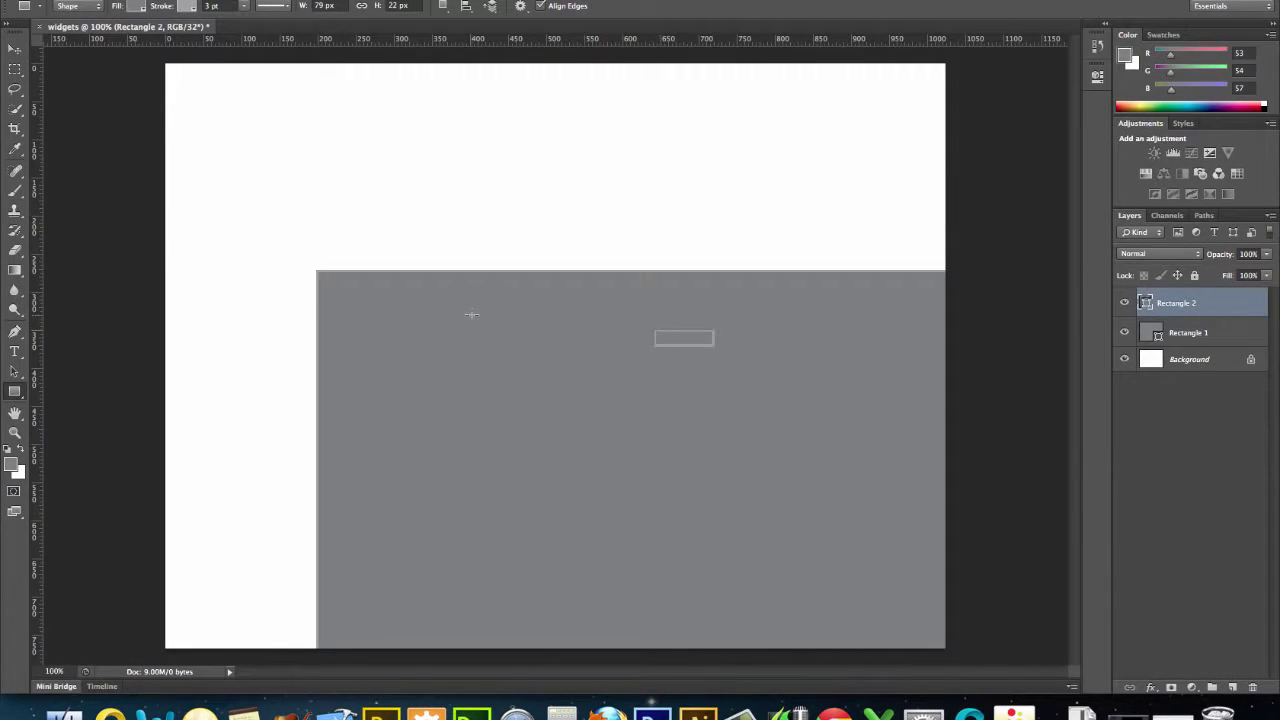
key("super+z")
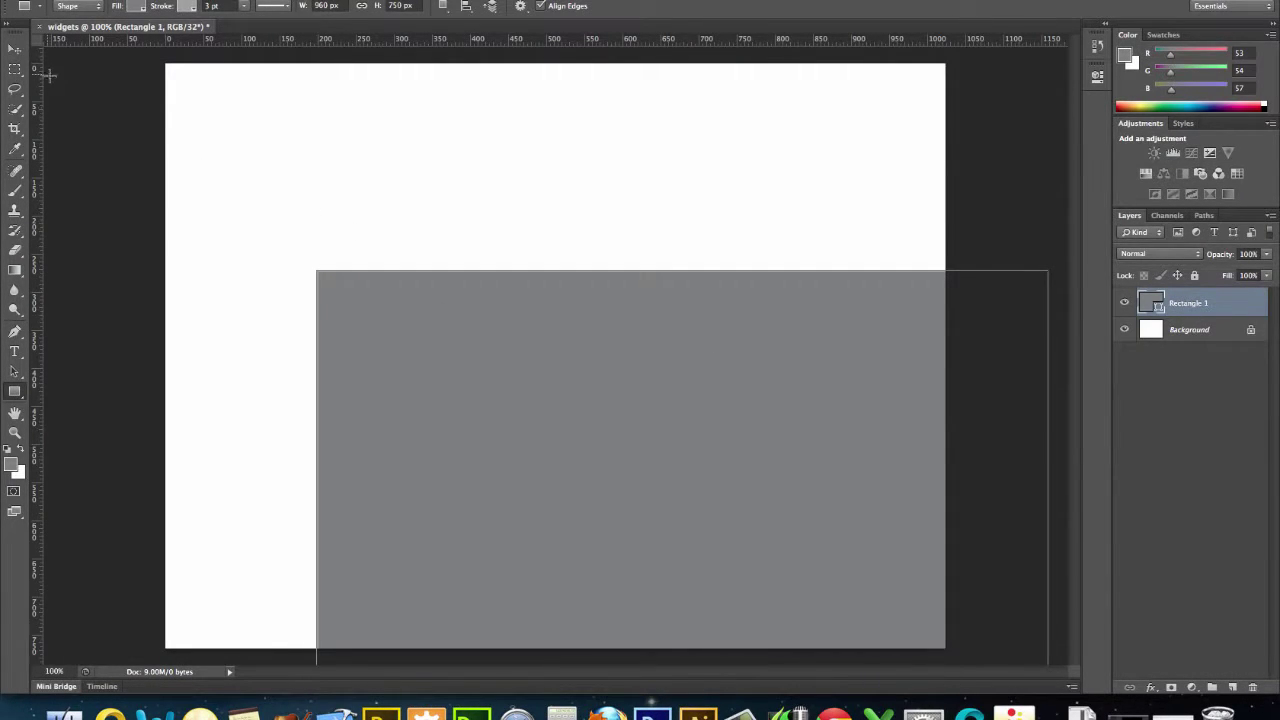
Move the grey rectangle up onto the page and nudge it into place with arrow keys
left_click(14, 49)
left_click_drag(654, 358, 527, 163)
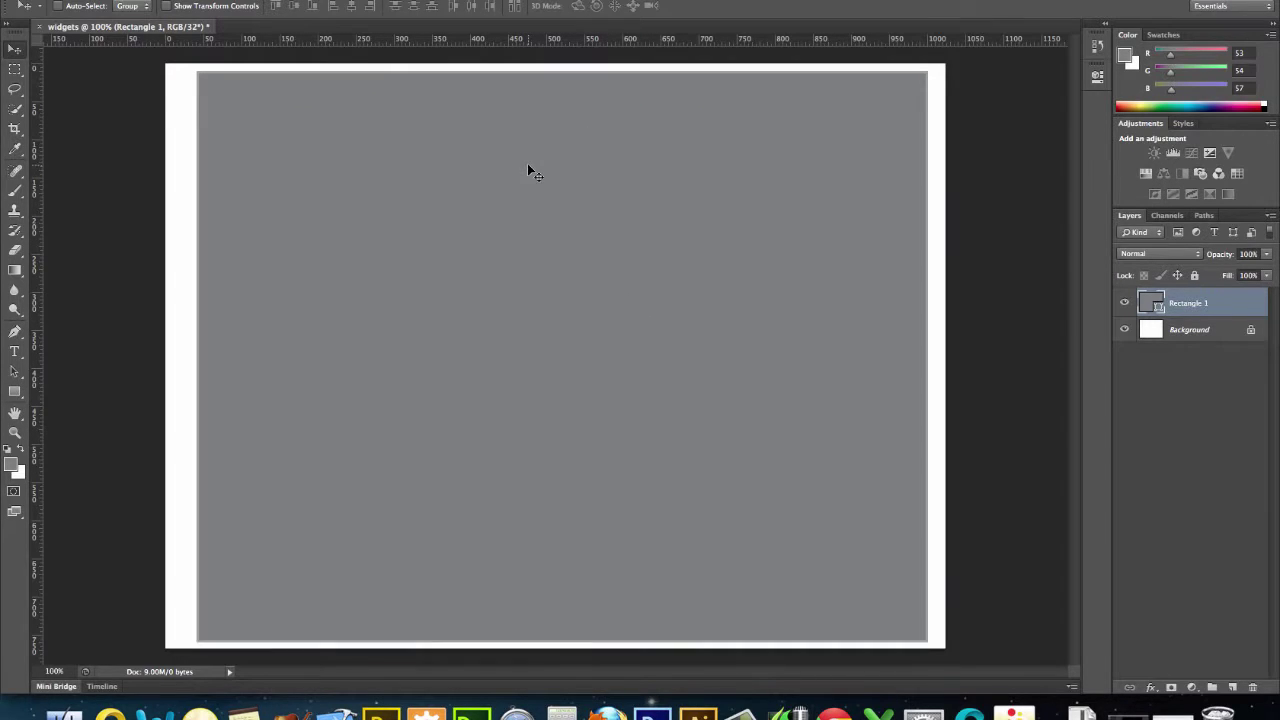
key("Up")
key("Up")
key("Up")
key("Up")
key("Up")
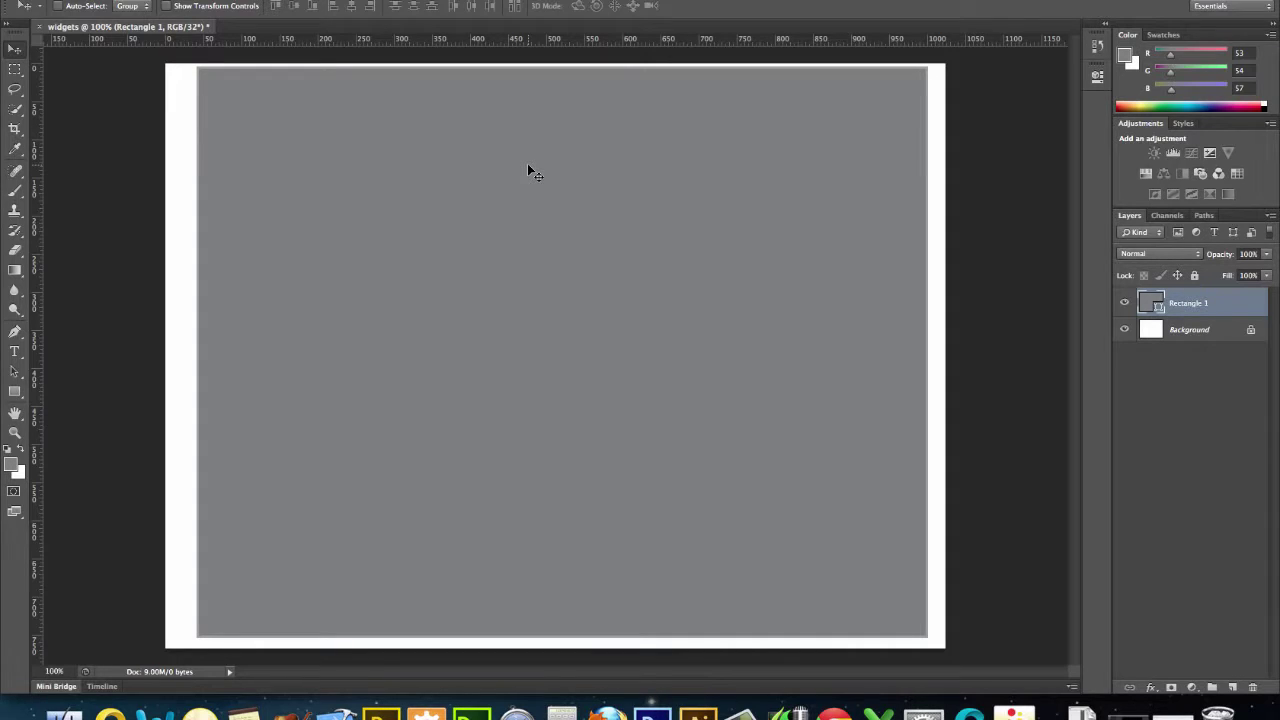
key("Left")
key("Left")
key("Left")
key("Left")
key("Left")
key("Left")
key("Left")
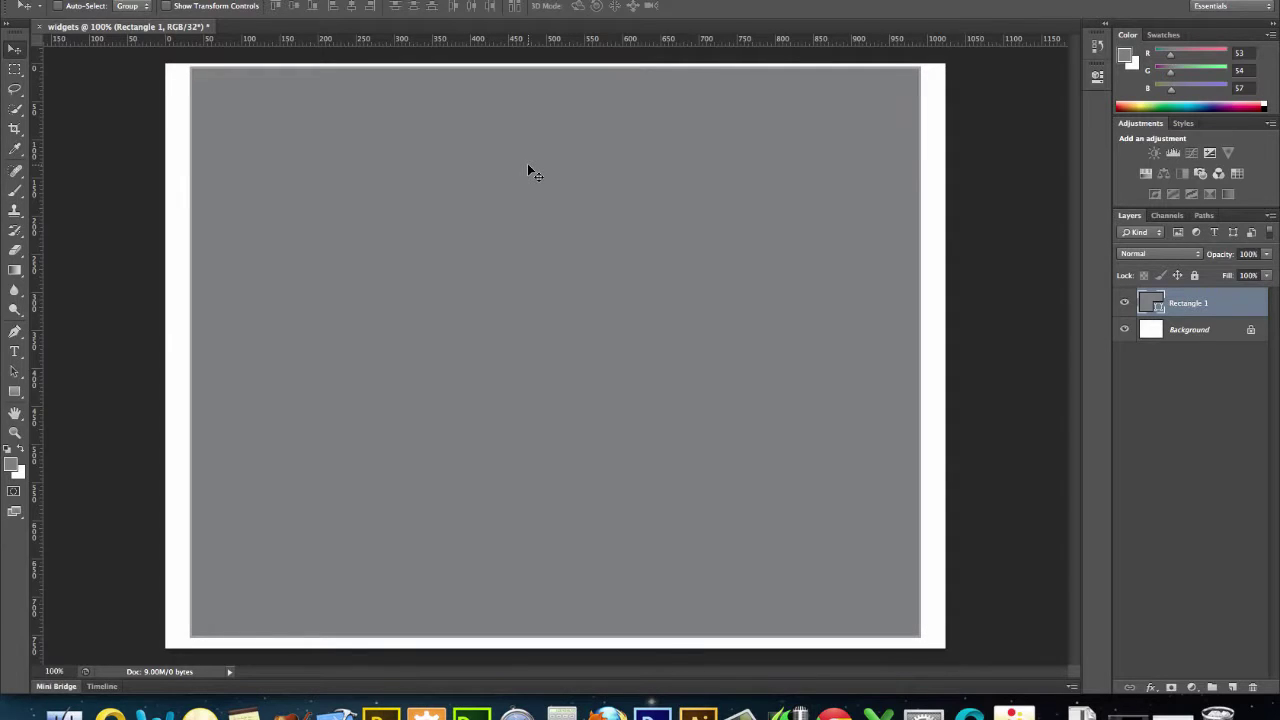
key("Right")
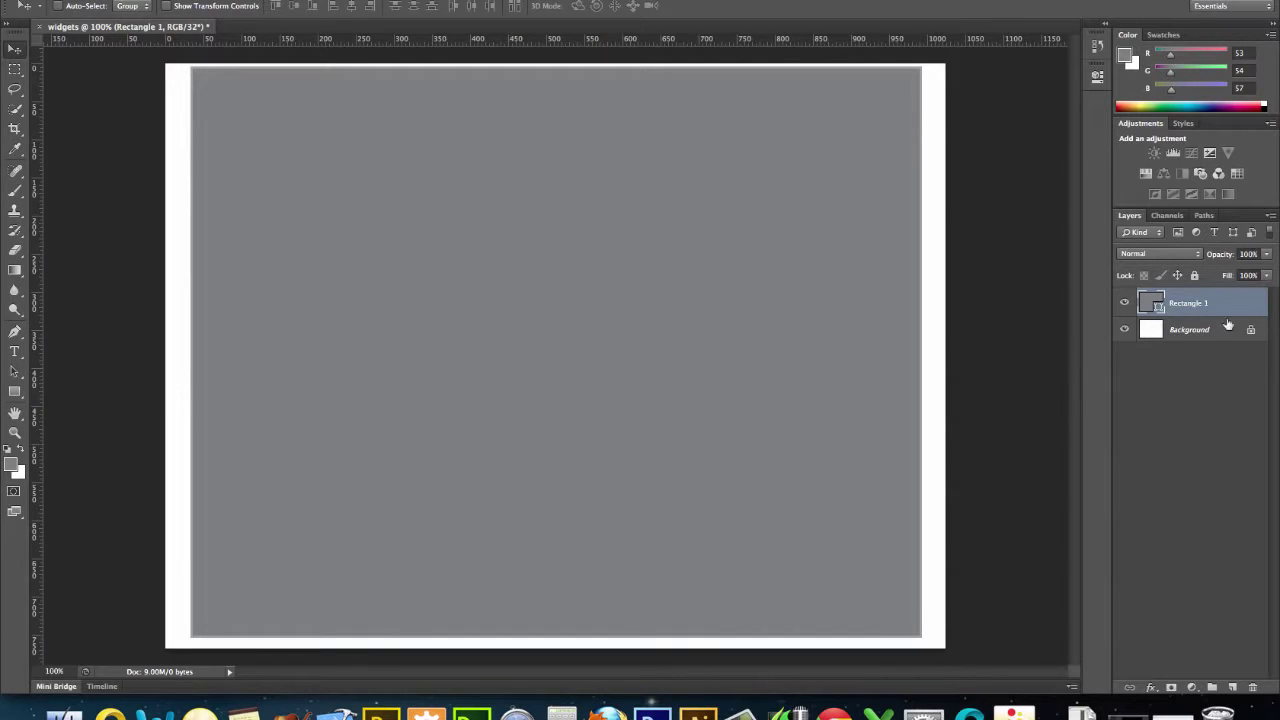
Rename the Rectangle 1 layer to Container and apply Lock All
double_click(1200, 303)
type("4")
type("ontainer")
left_click(1243, 301)
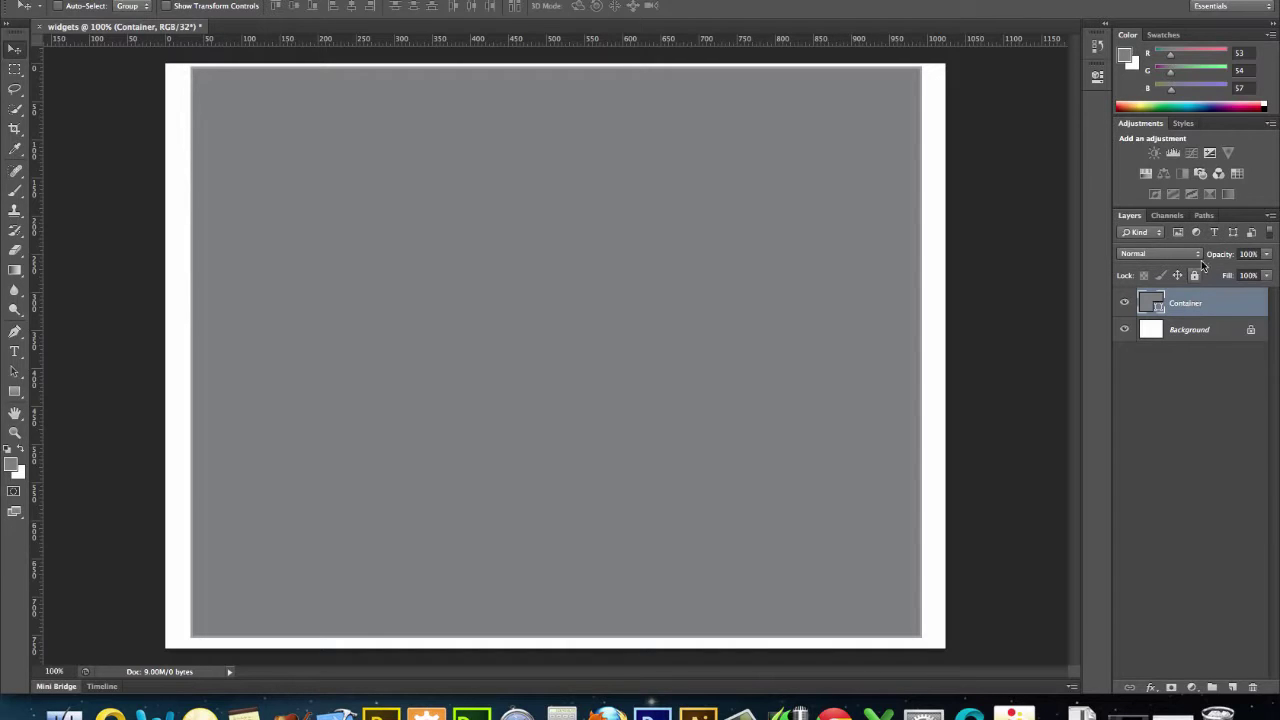
left_click(1195, 276)
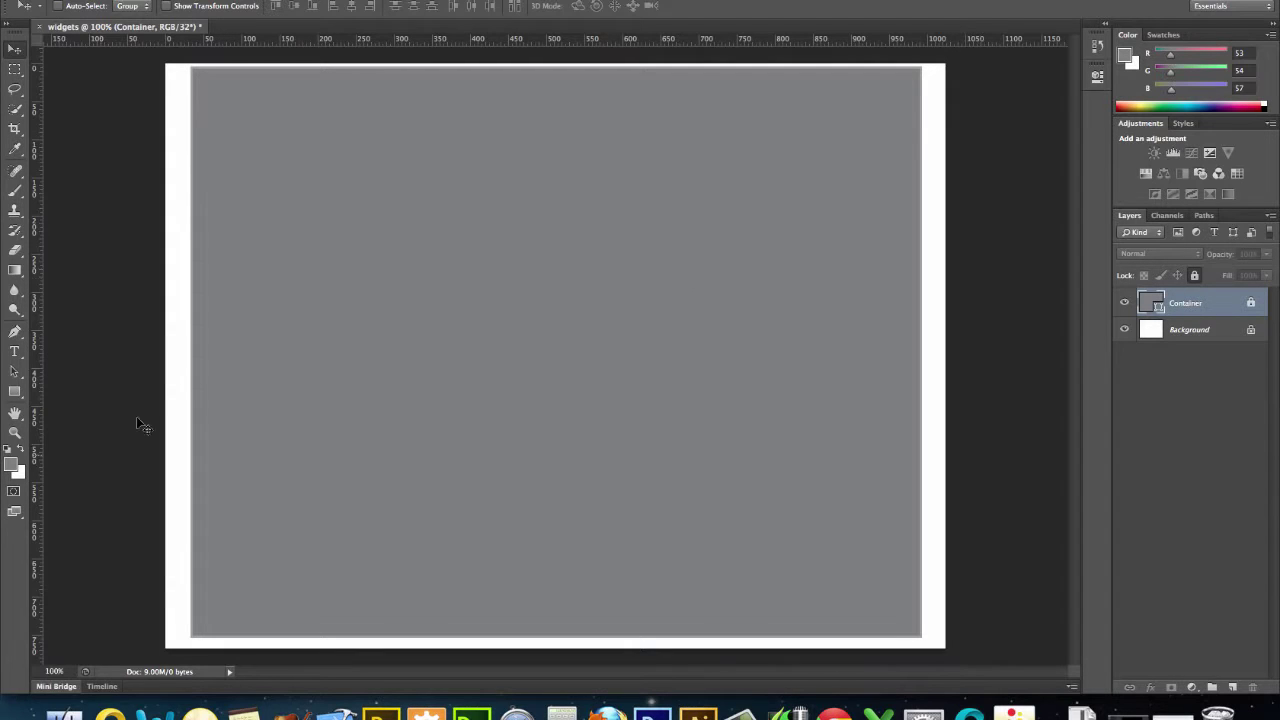
Raise the foreground colour's intensity to +3 stops, making it white (255, 255, 255)
left_click(11, 465)
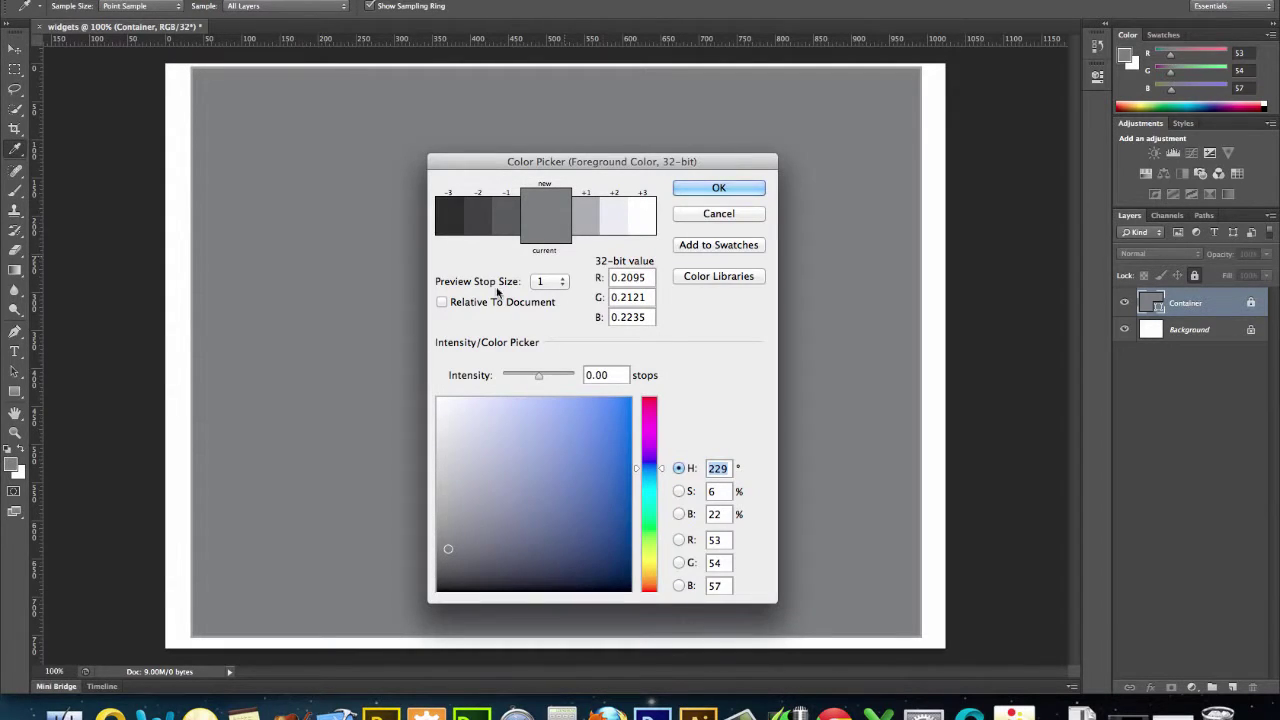
left_click(618, 220)
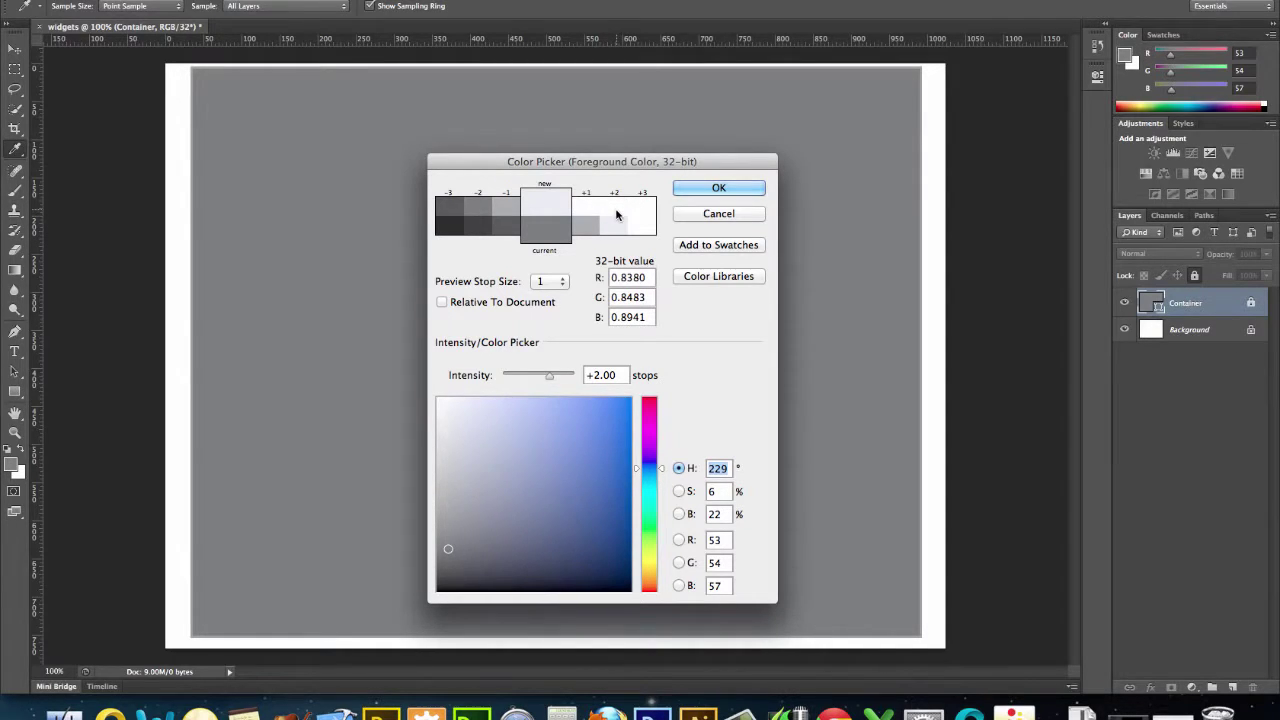
left_click(616, 210)
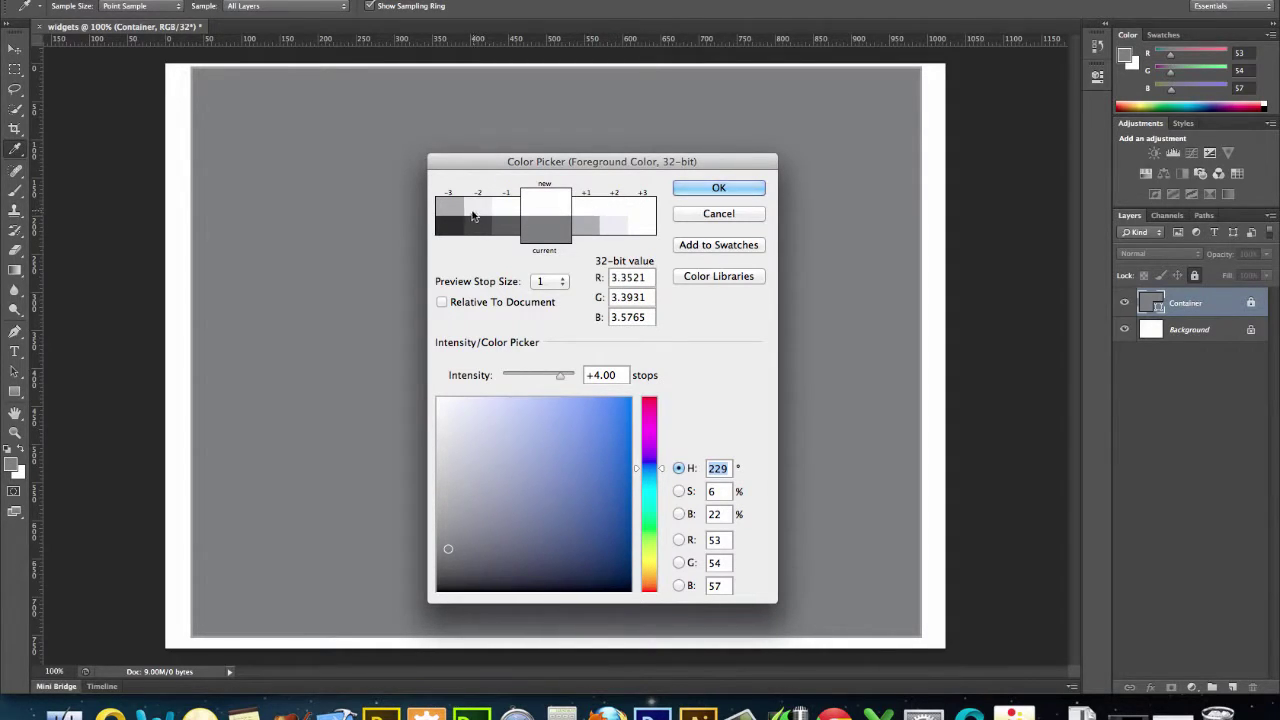
left_click(476, 212)
left_click(585, 215)
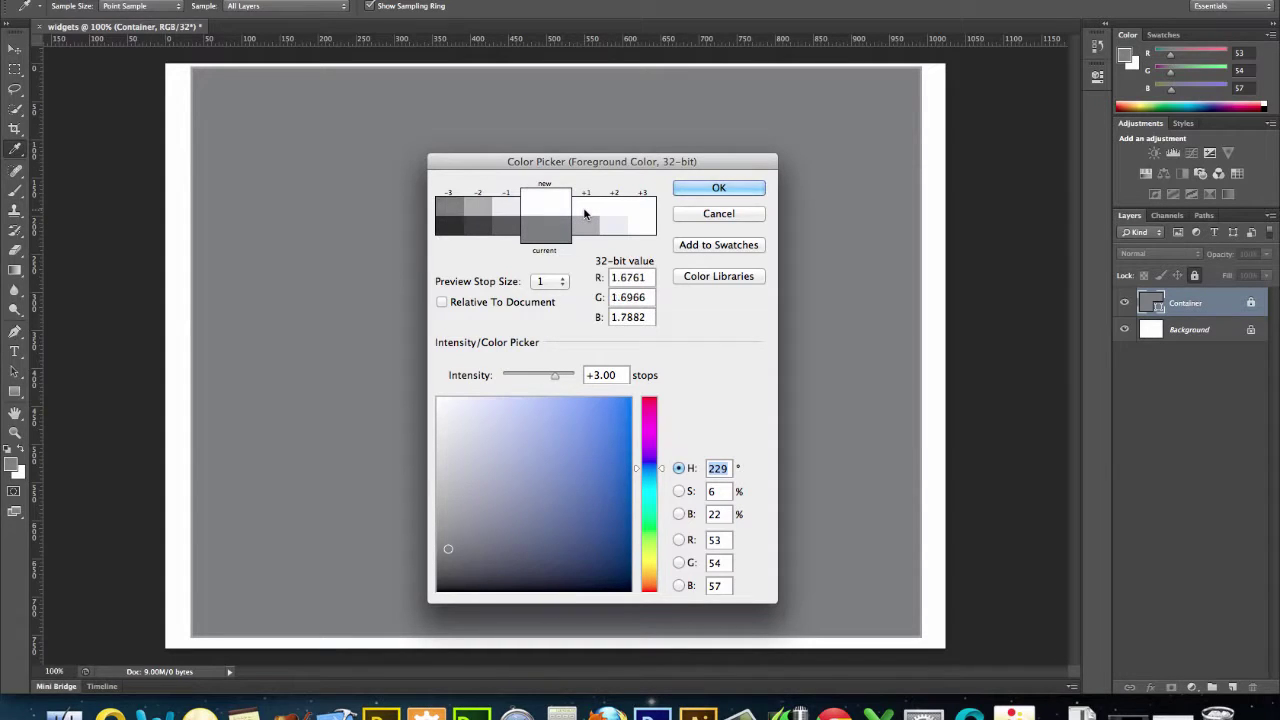
left_click(700, 189)
key("v")
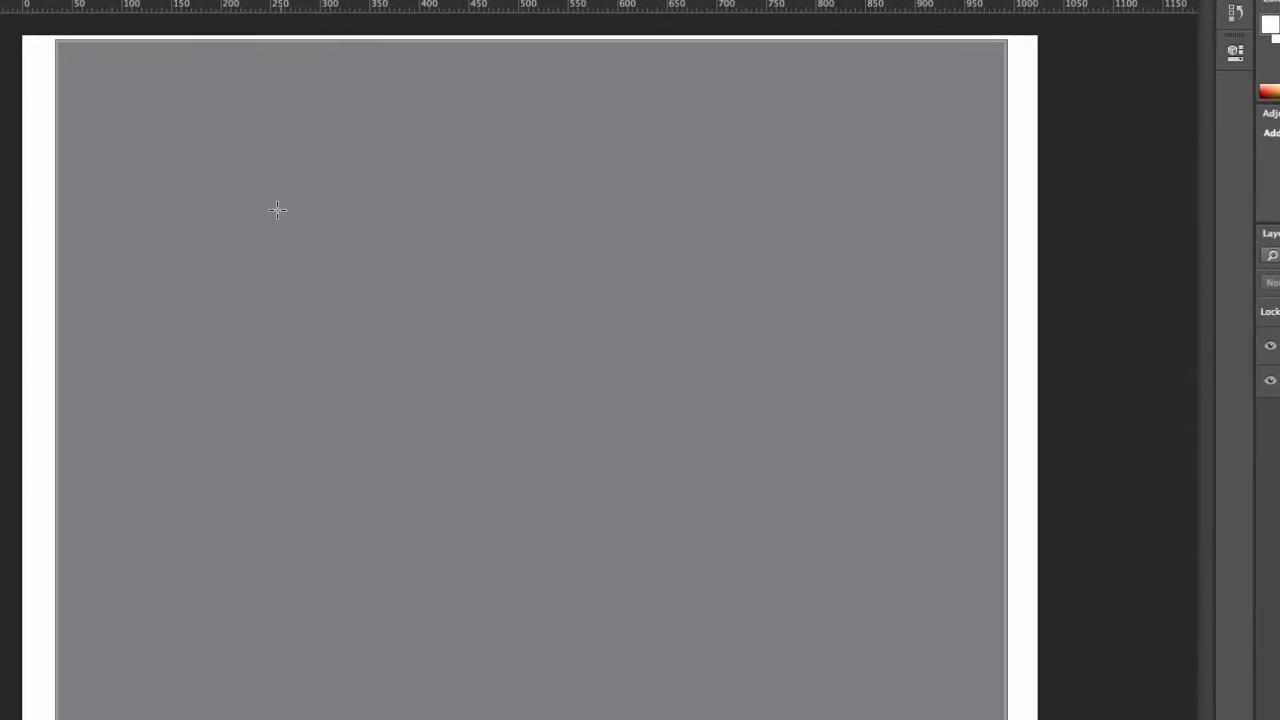
Create a 950 × 120 px rectangle on the canvas
left_click(340, 202)
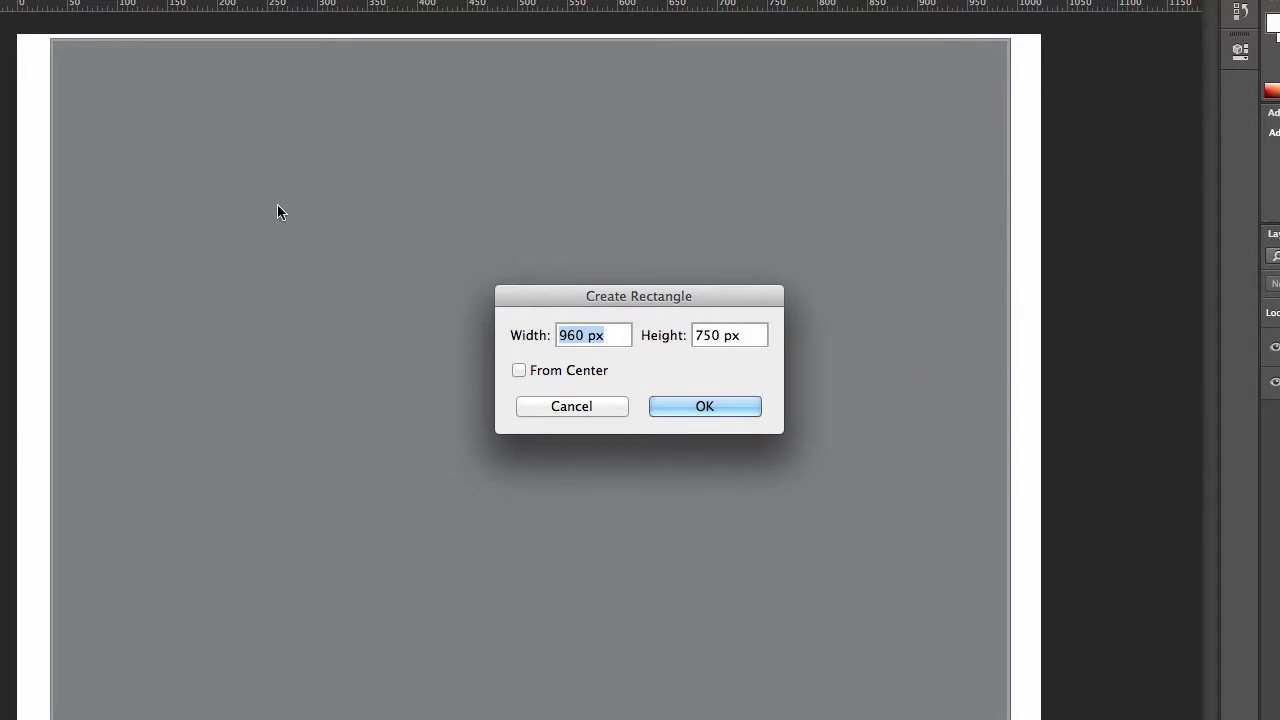
type("950")
key("Tab")
type("120")
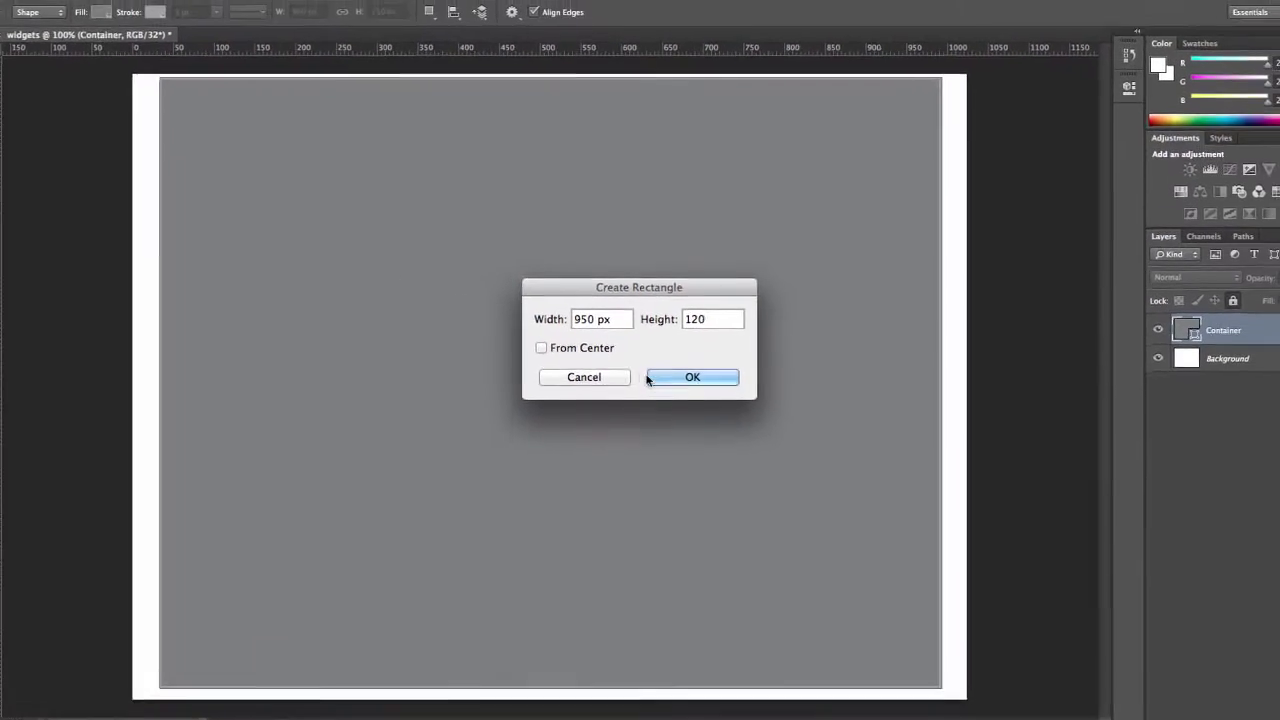
left_click(678, 406)
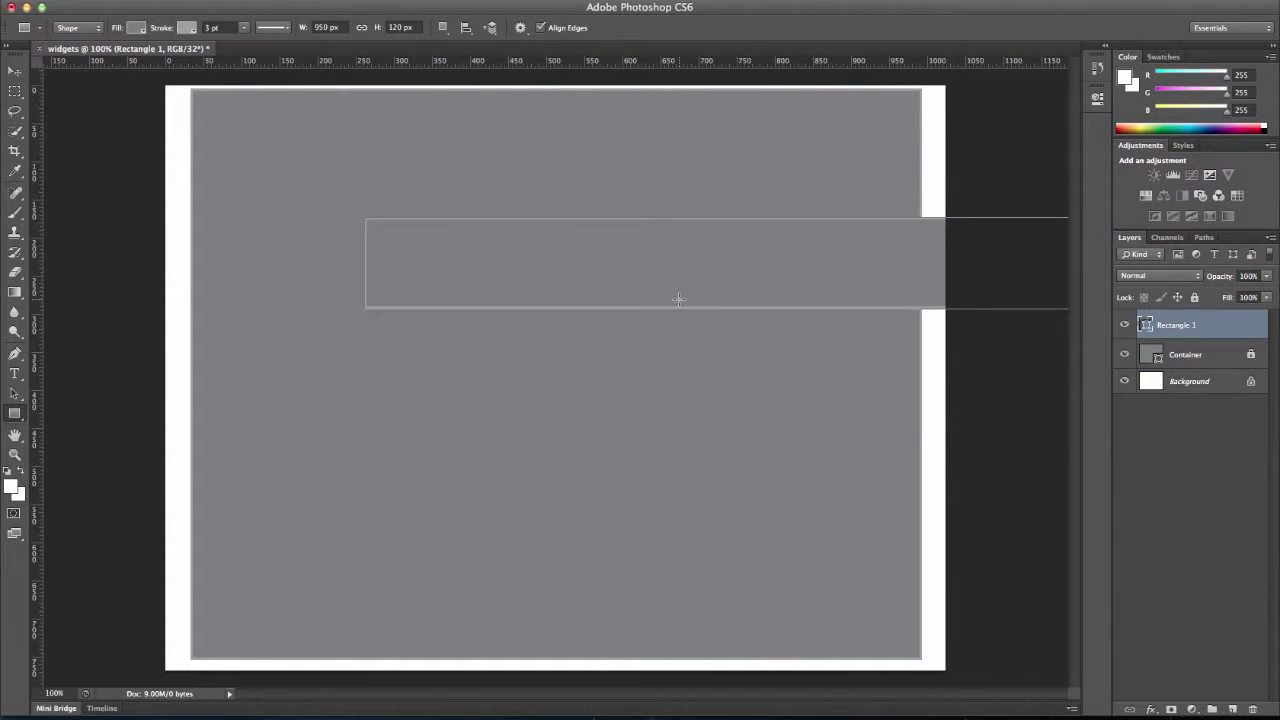
Fill the new bar with light grey and move it to the top of the Container
left_click(141, 29)
left_click(135, 116)
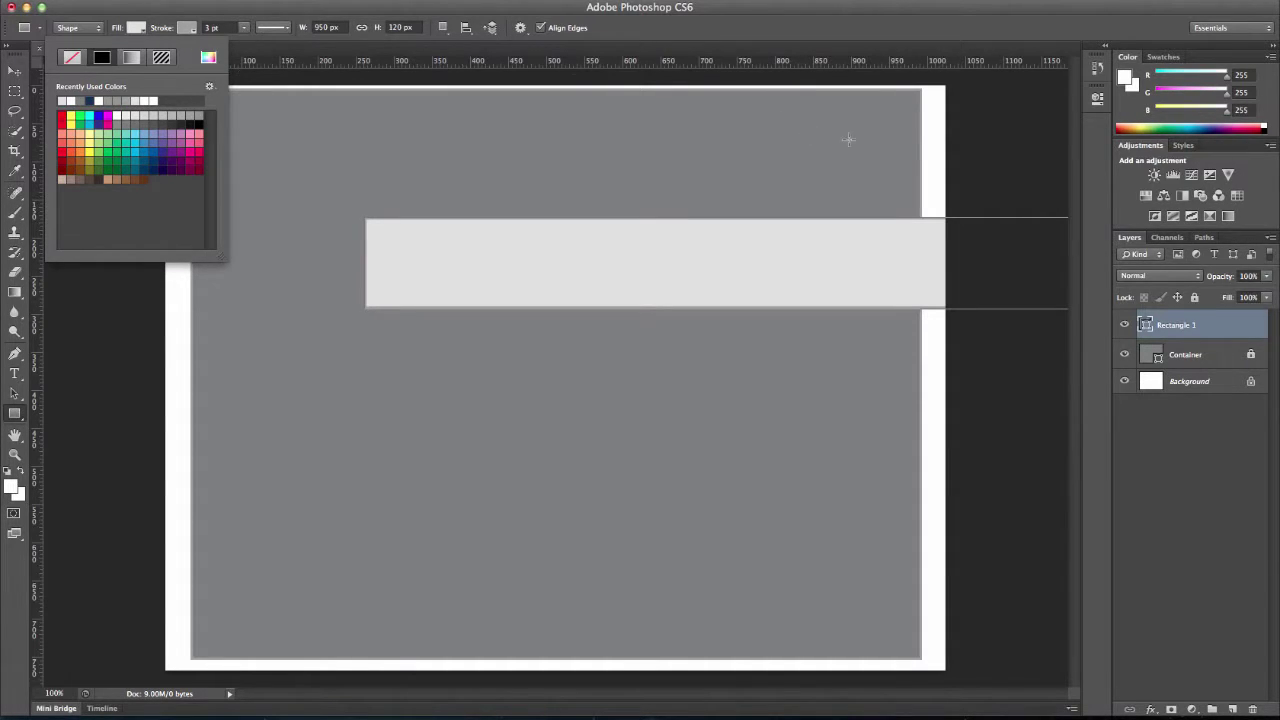
left_click(14, 71)
left_click_drag(471, 239, 299, 120)
Nudge the light-grey bar right and back left, rename its layer Header, and apply Lock All
key("Right")
key("Right")
key("Right")
key("Right")
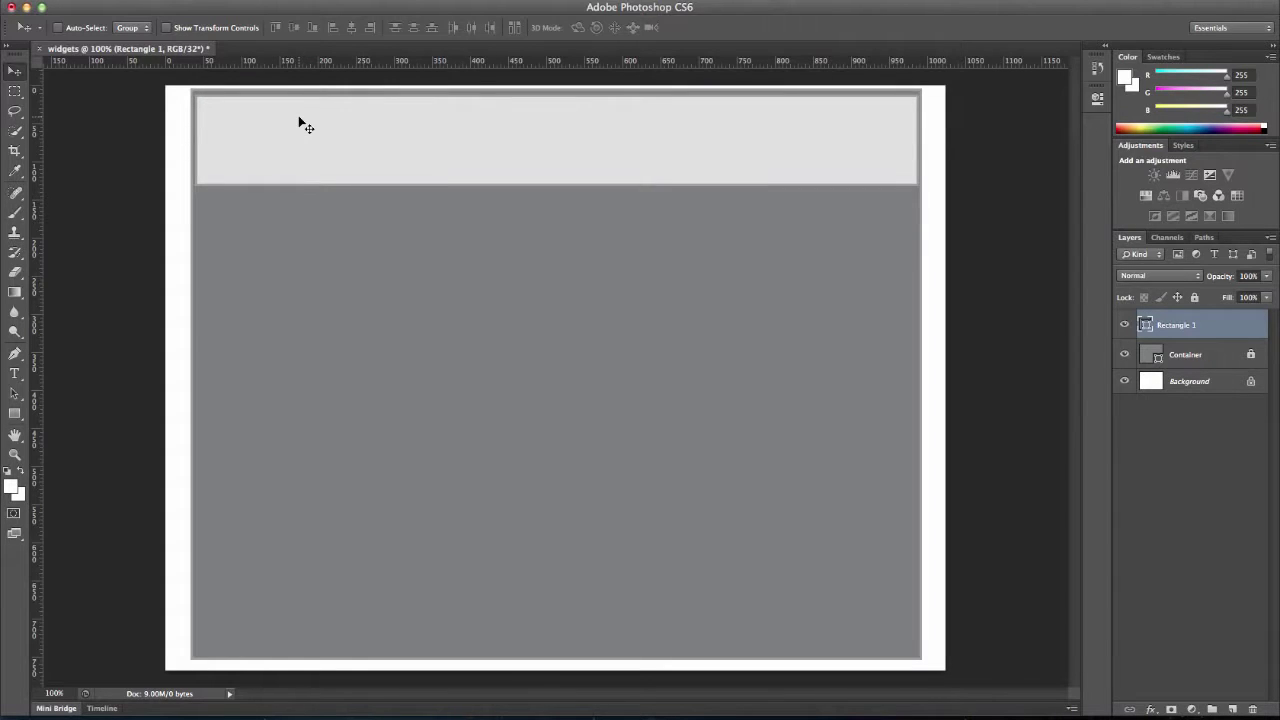
key("Left")
key("Left")
double_click(1184, 325)
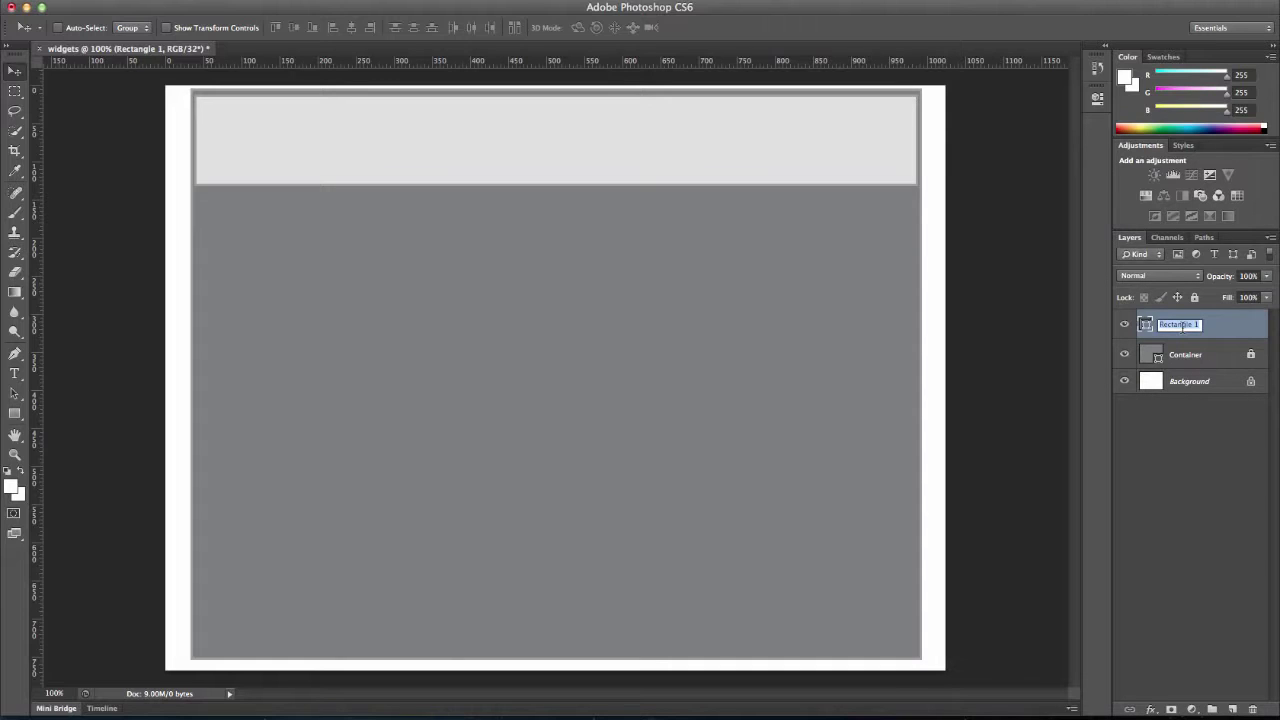
type("Header")
key("Return")
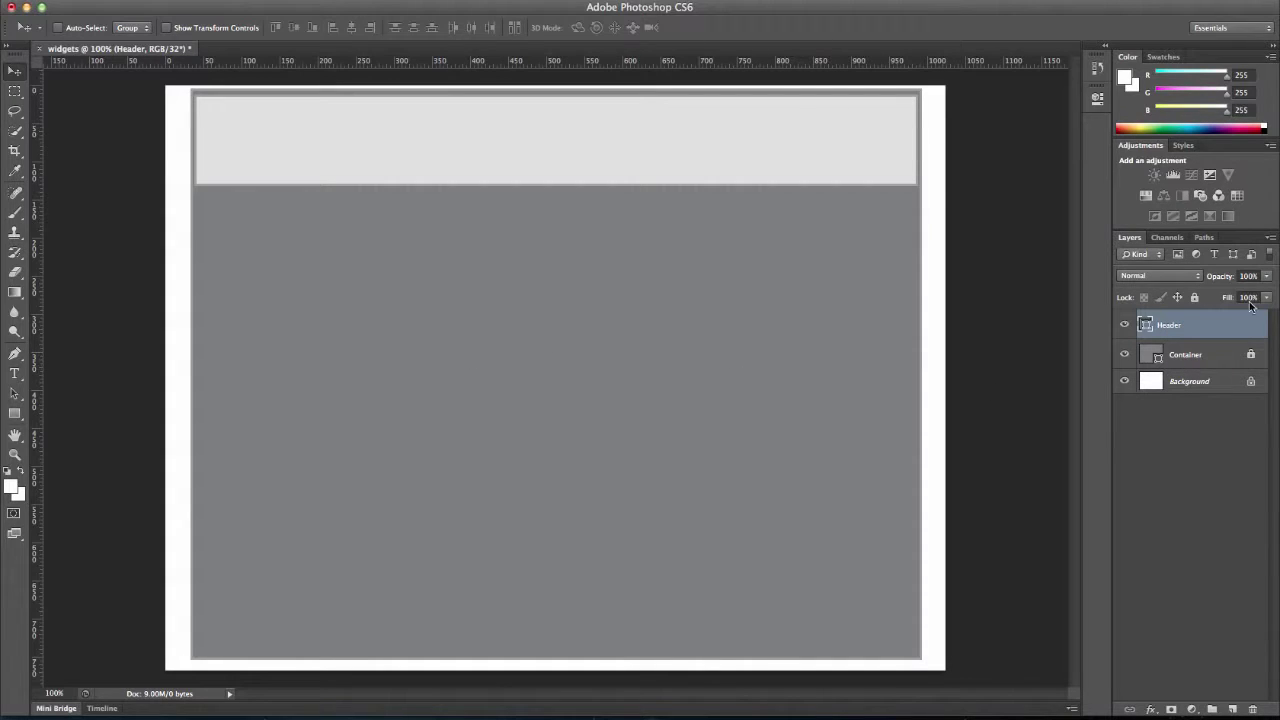
left_click(1195, 299)
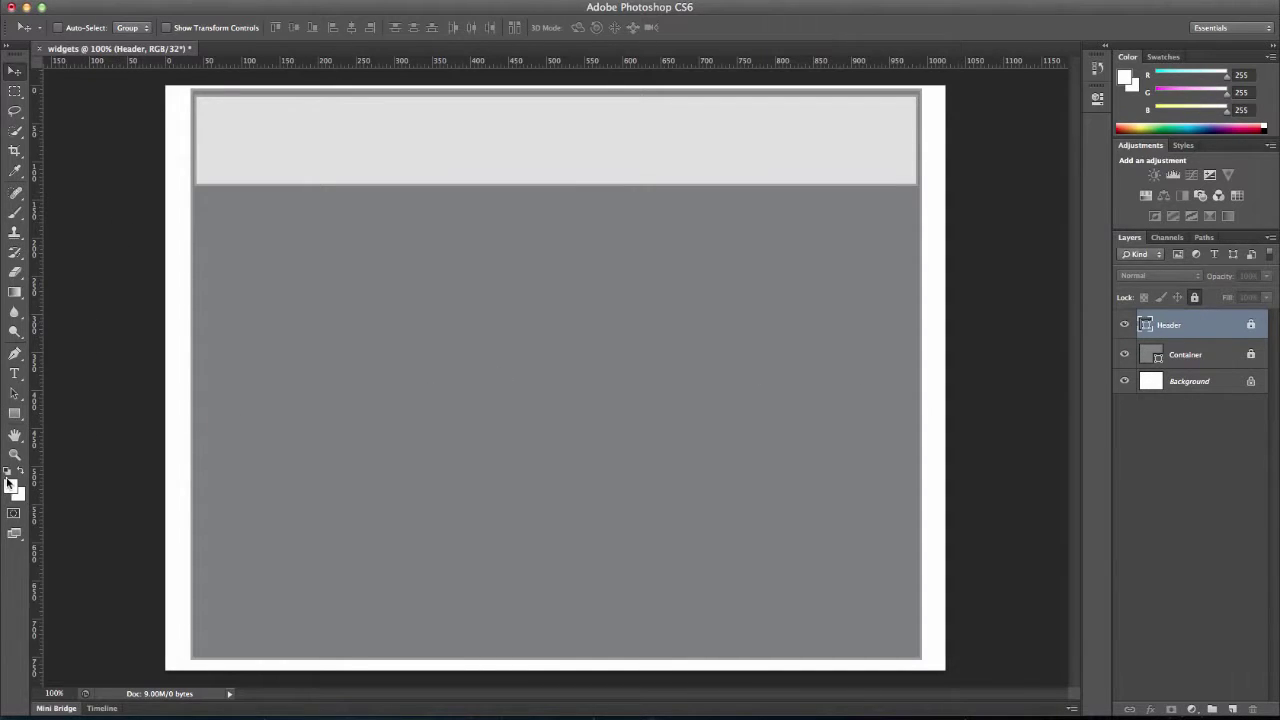
Create a 950 × 90 px light grey rectangle with the Rectangle tool
left_click(14, 413)
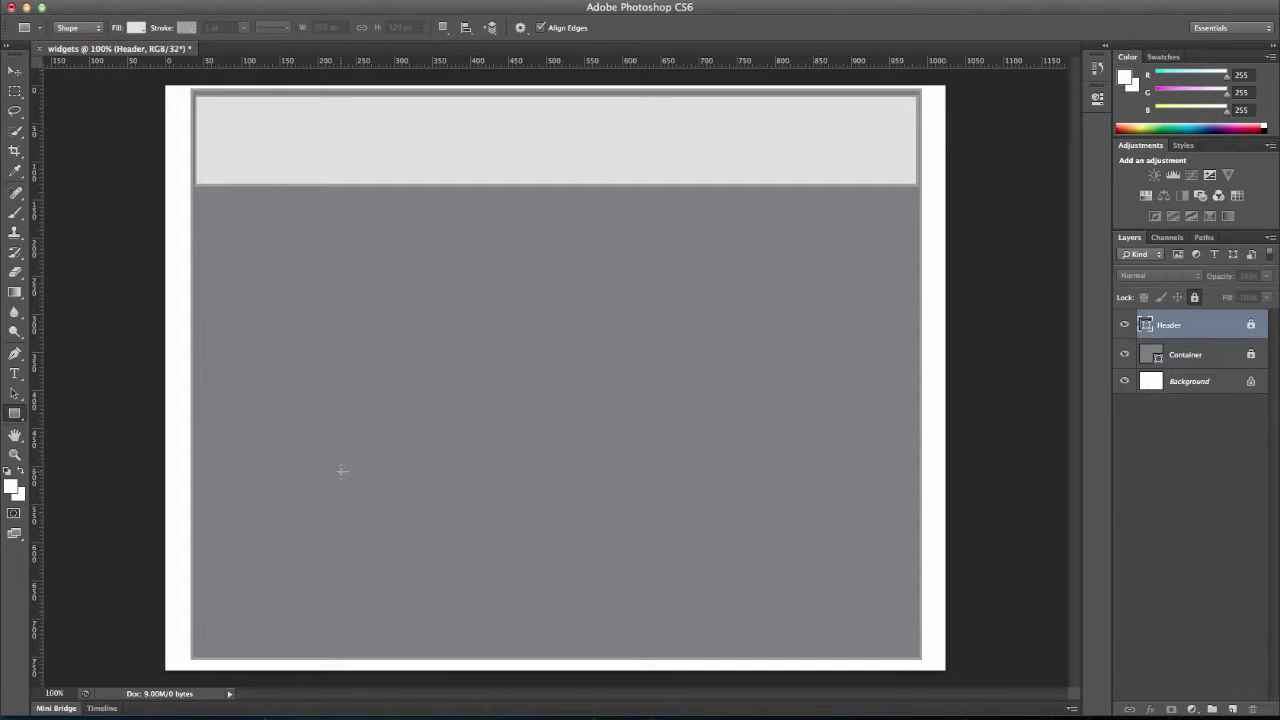
left_click(340, 472)
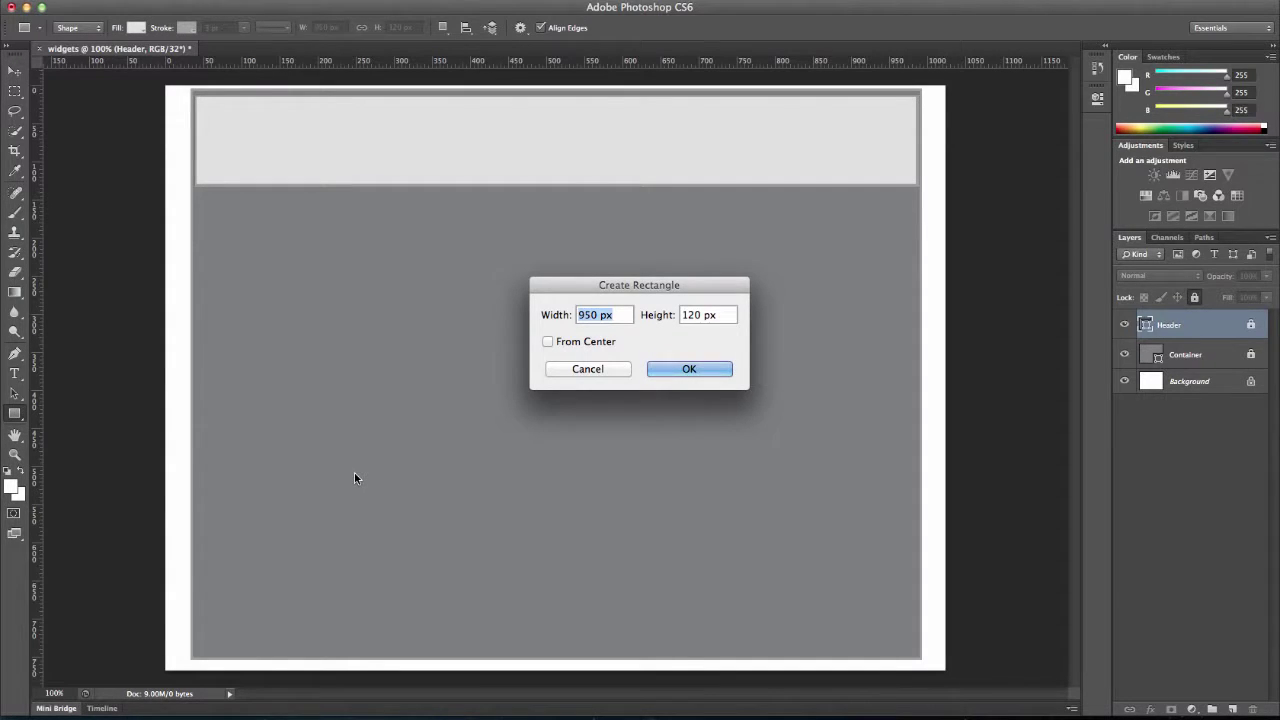
key("Tab")
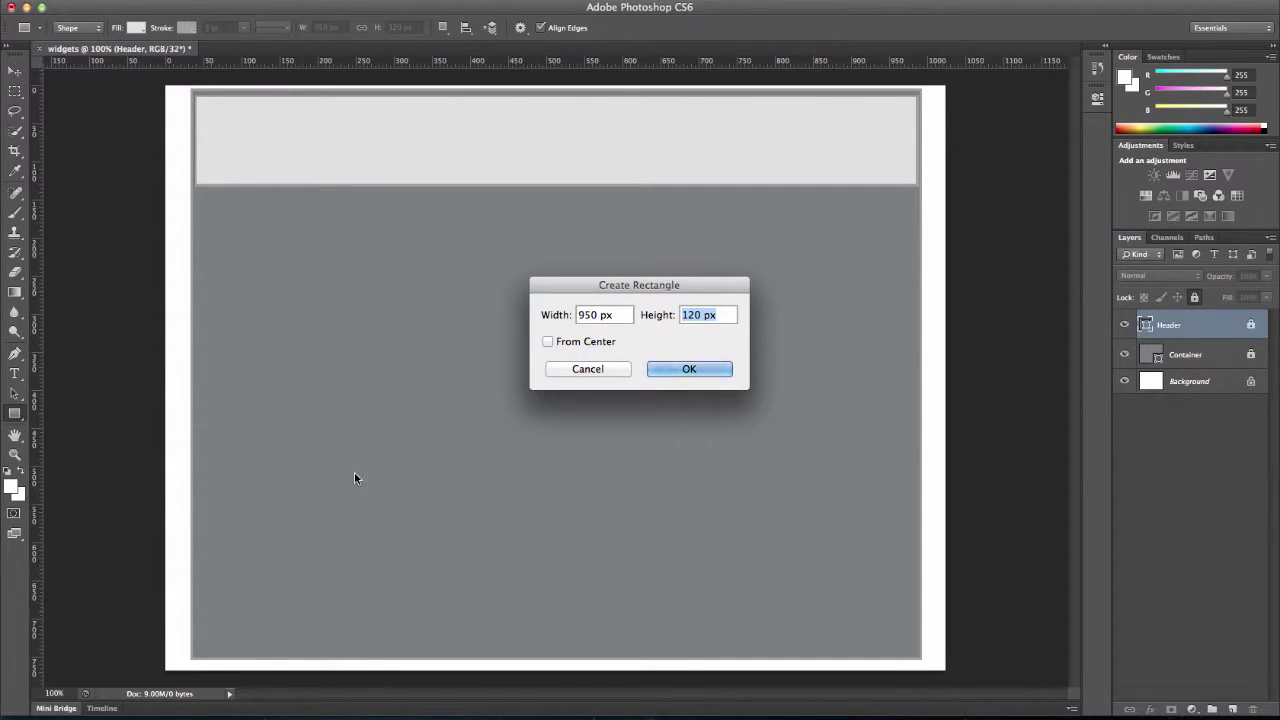
type("90")
left_click(680, 367)
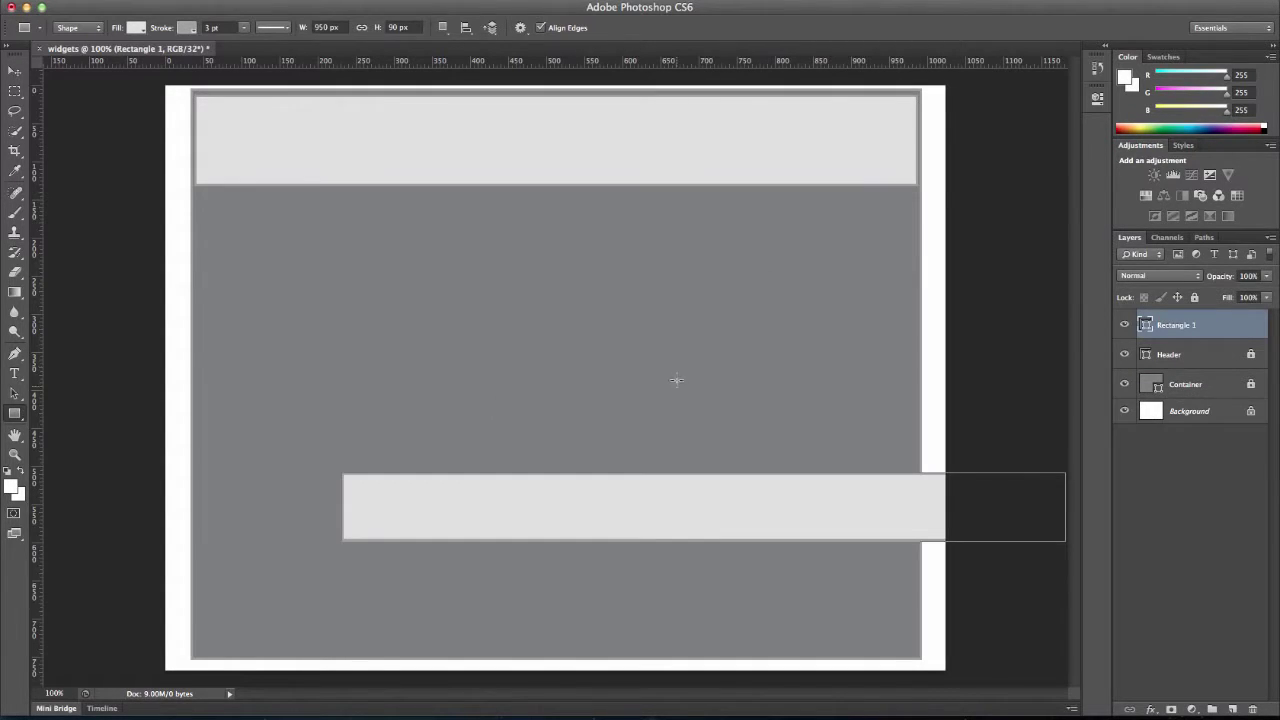
Move the new bar to the bottom of the Container and nudge it into place
left_click(15, 72)
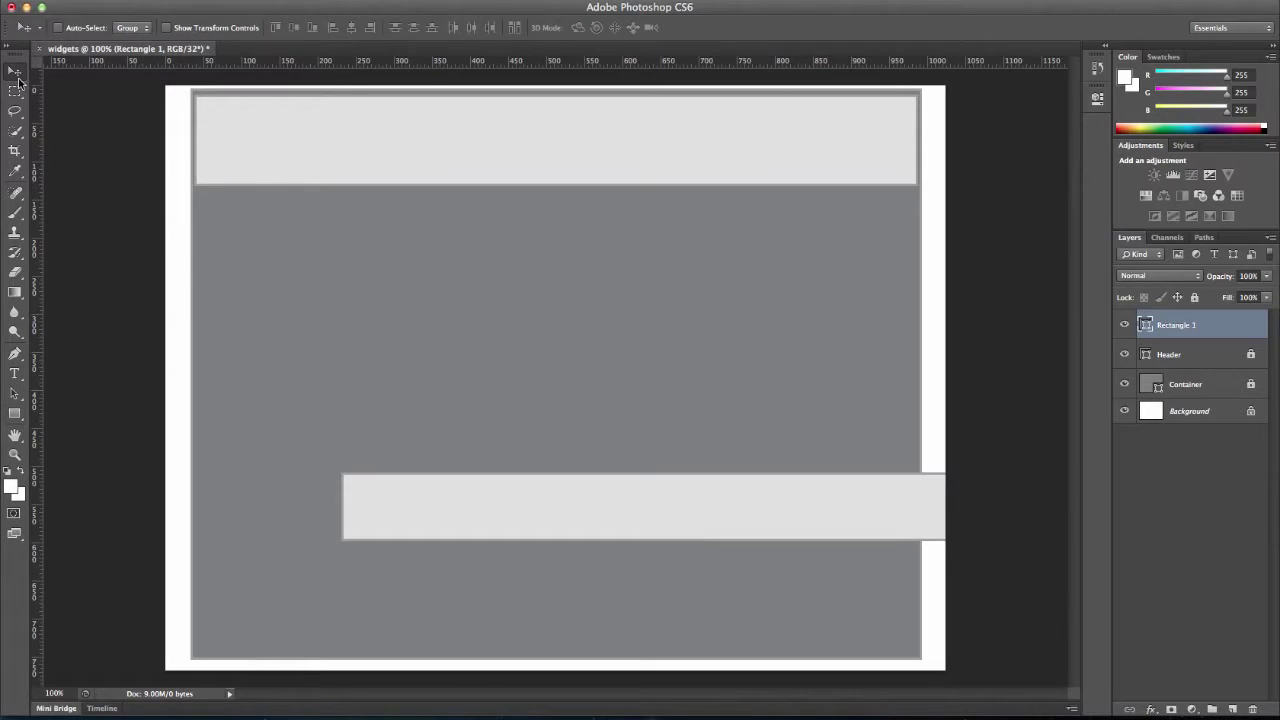
left_click_drag(530, 497, 393, 599)
key("Left")
key("Left")
key("Left")
key("Left")
key("Left")
key("Left")
key("Left")
key("Left")
key("Left")
key("Left")
key("Left")
key("Down")
key("Down")
key("Down")
key("Down")
key("Down")
key("Down")
key("Down")
key("Down")
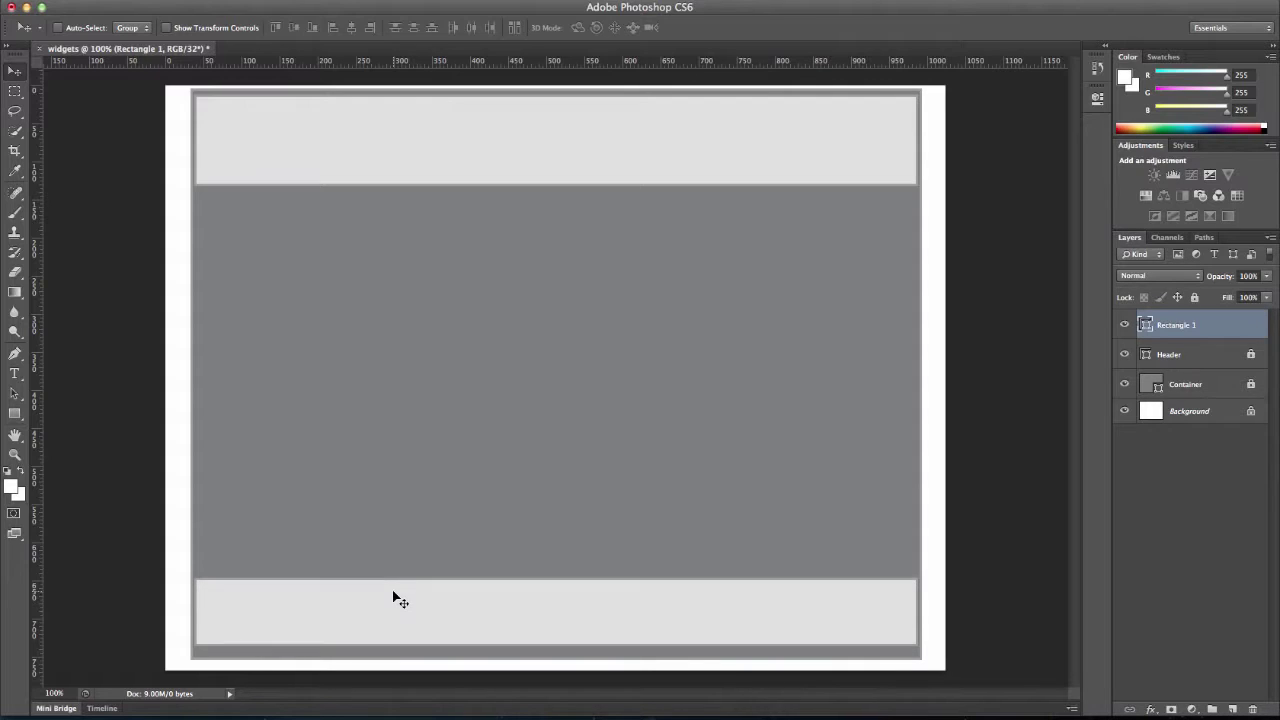
key("Down")
key("Down")
key("Down")
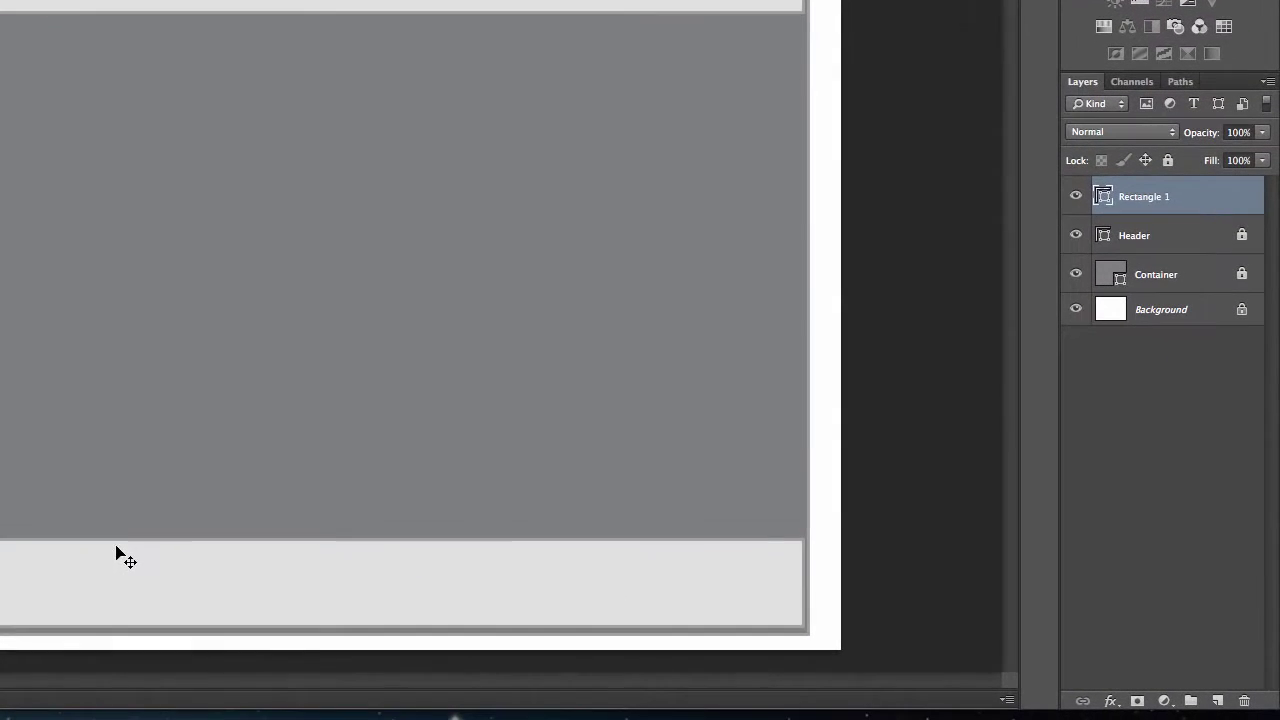
Rename the Rectangle 1 layer to 'footer' and nudge the bar down slightly
double_click(1157, 197)
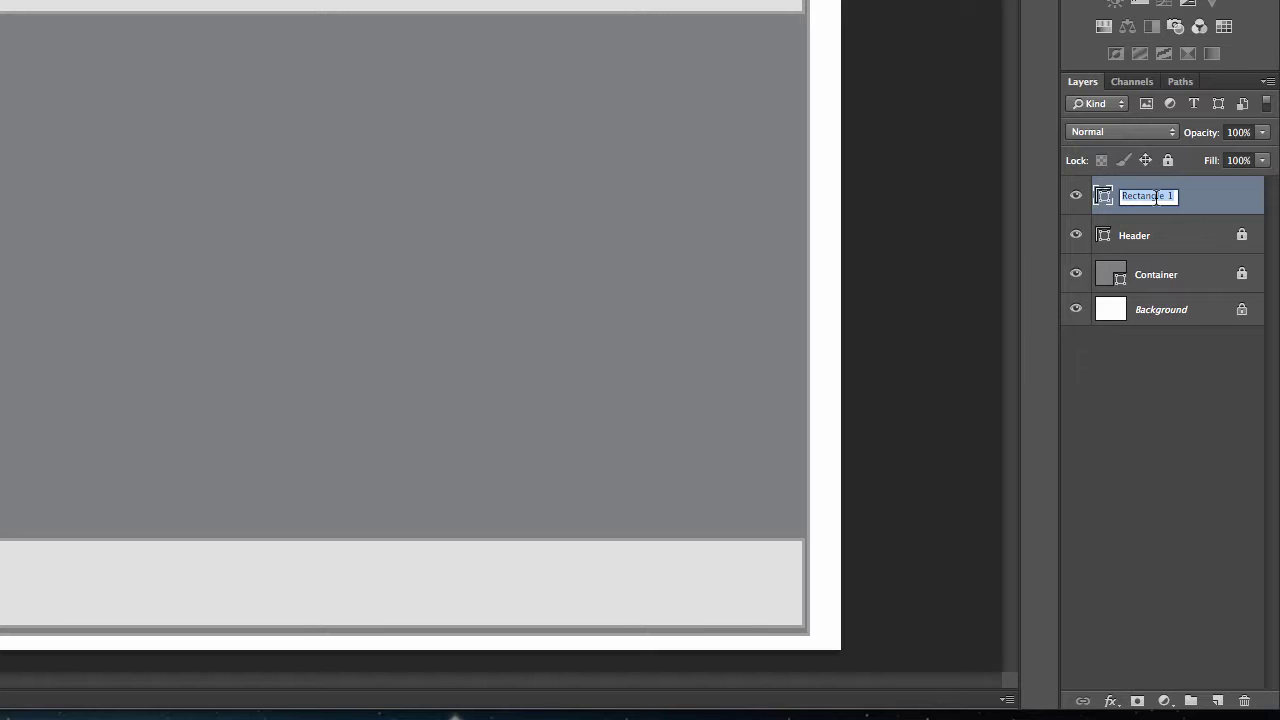
type("footer")
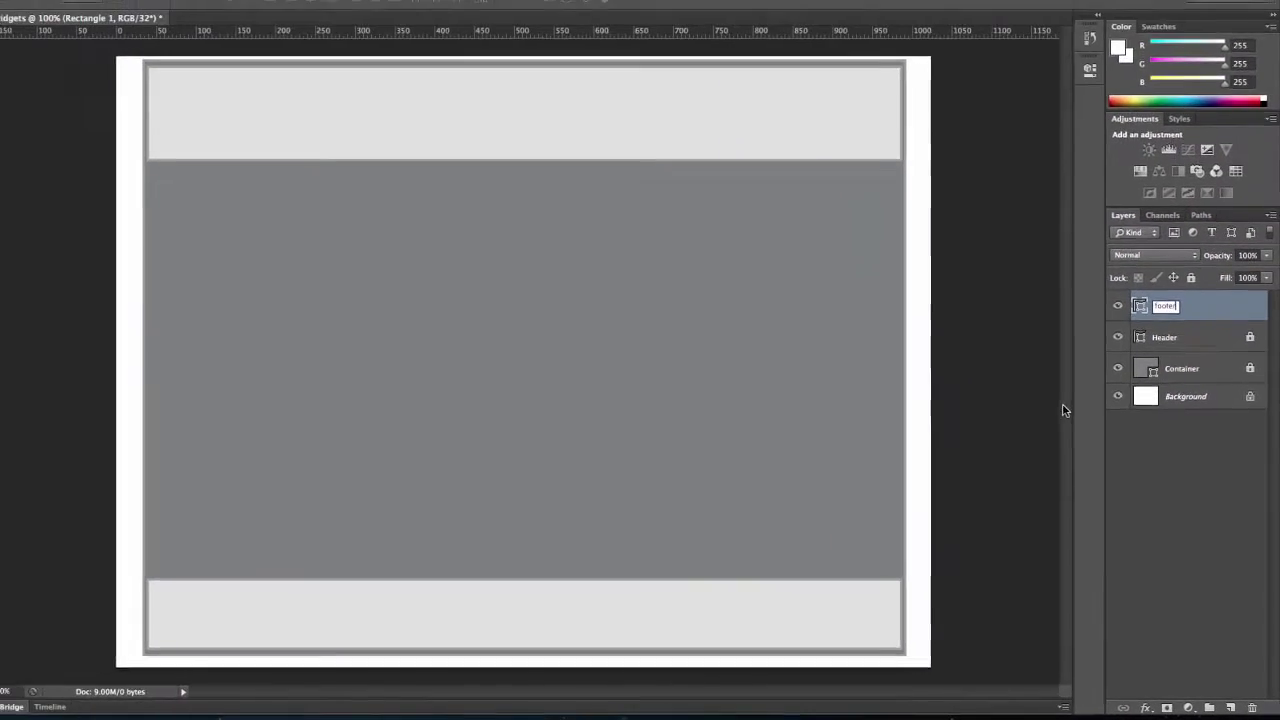
key("Return")
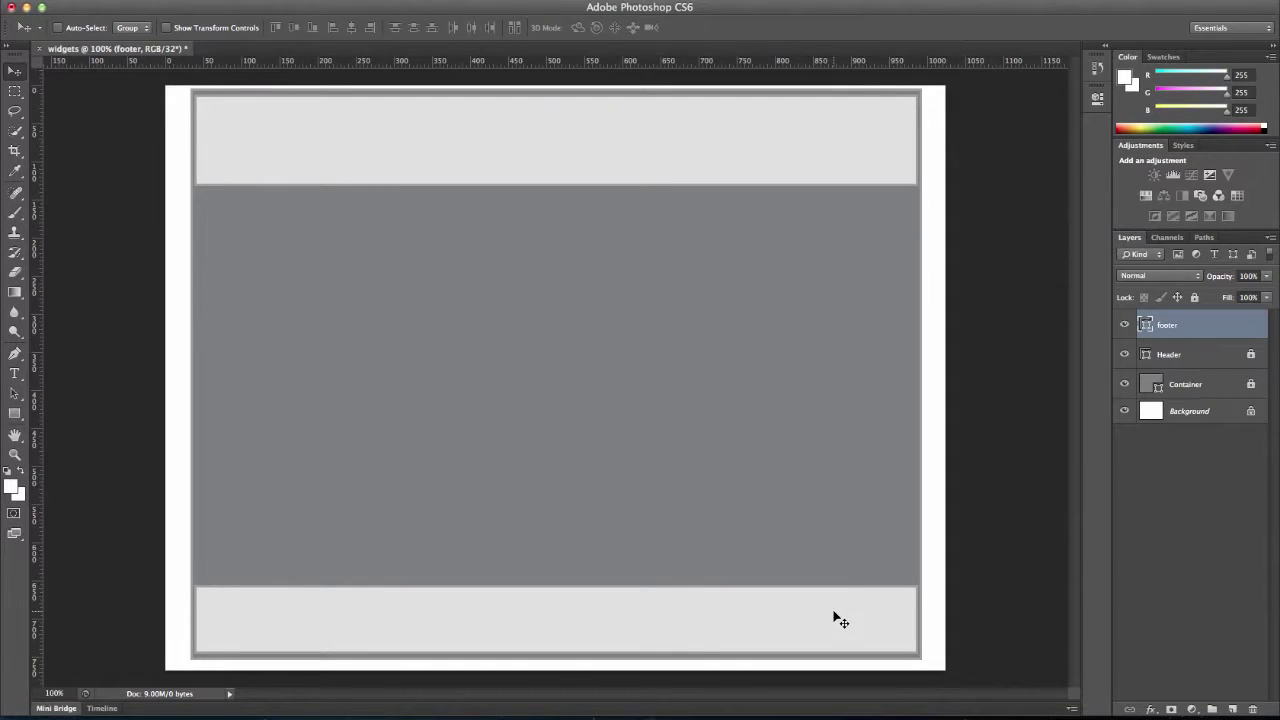
key("Down")
key("Down")
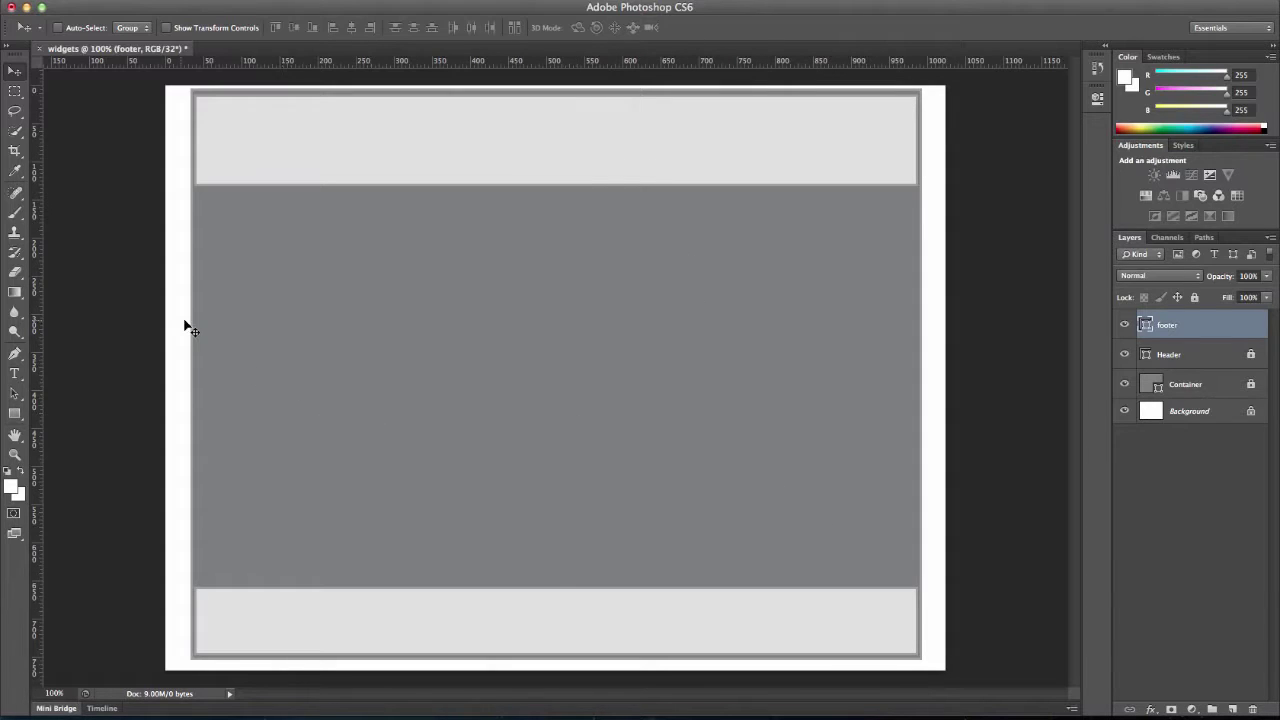
Create a 160 × 600 px rectangle and move it to the left under the header
left_click(15, 413)
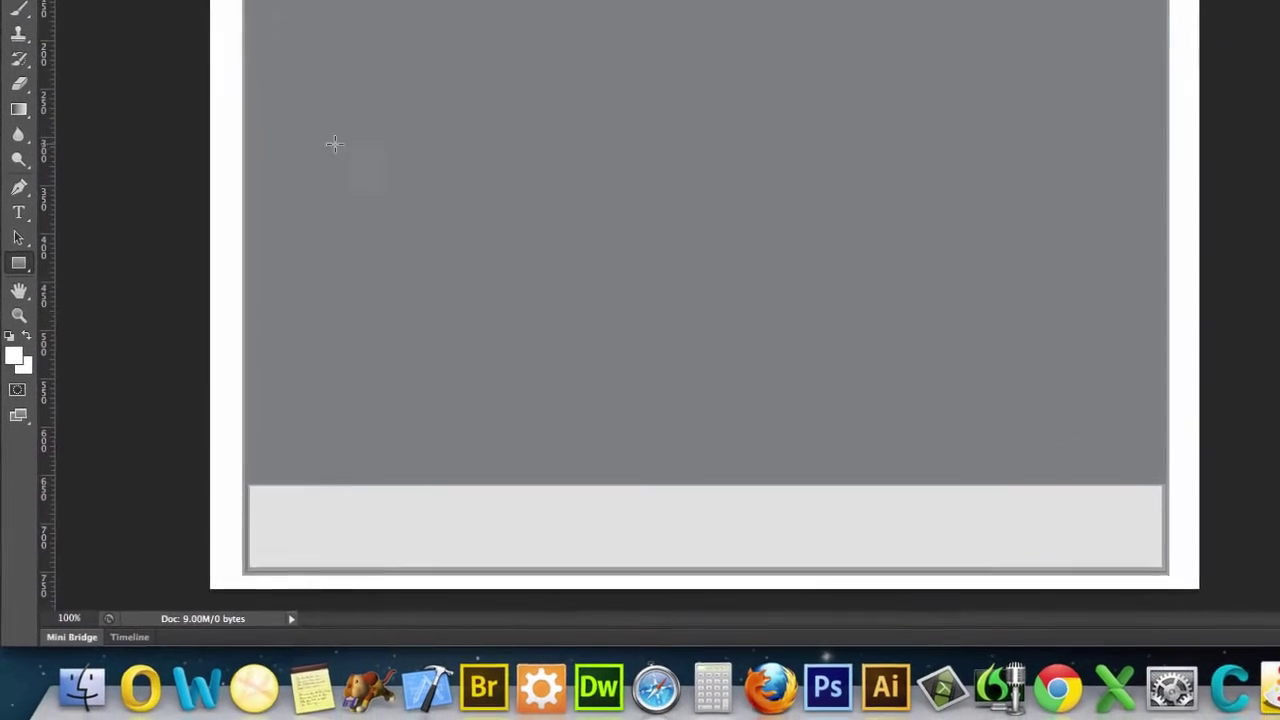
left_click(272, 302)
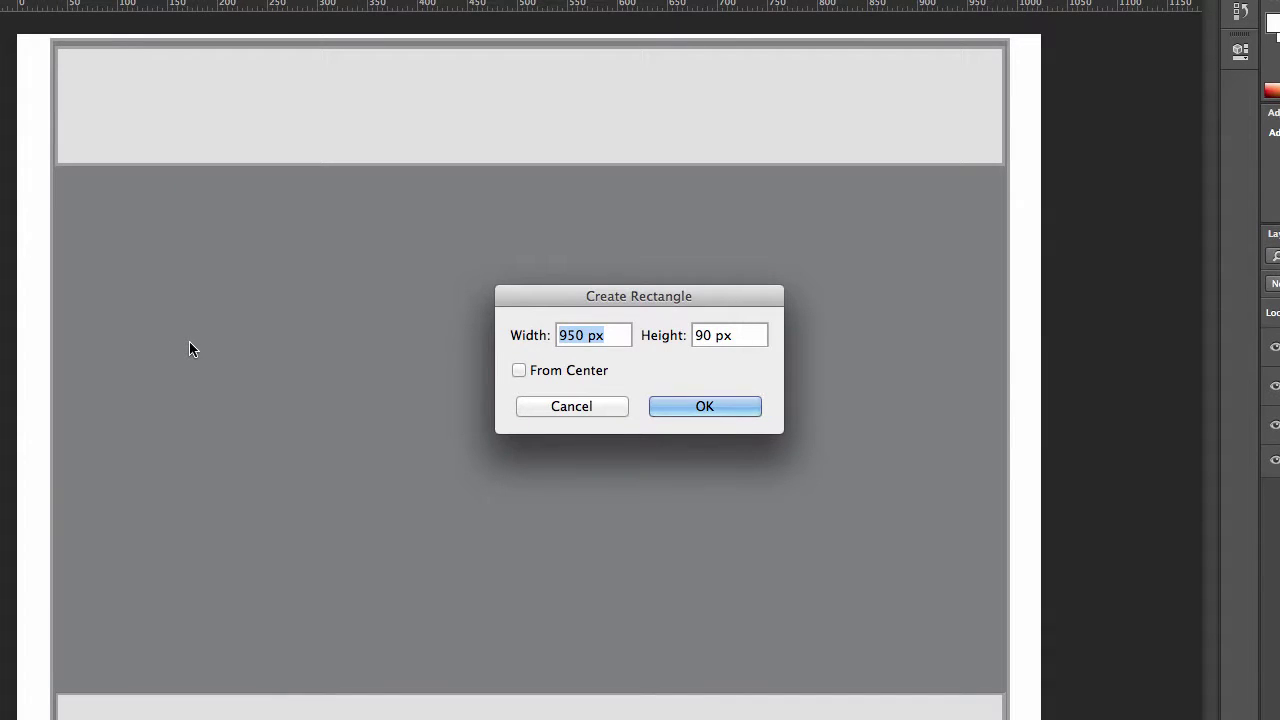
type("160")
key("Tab")
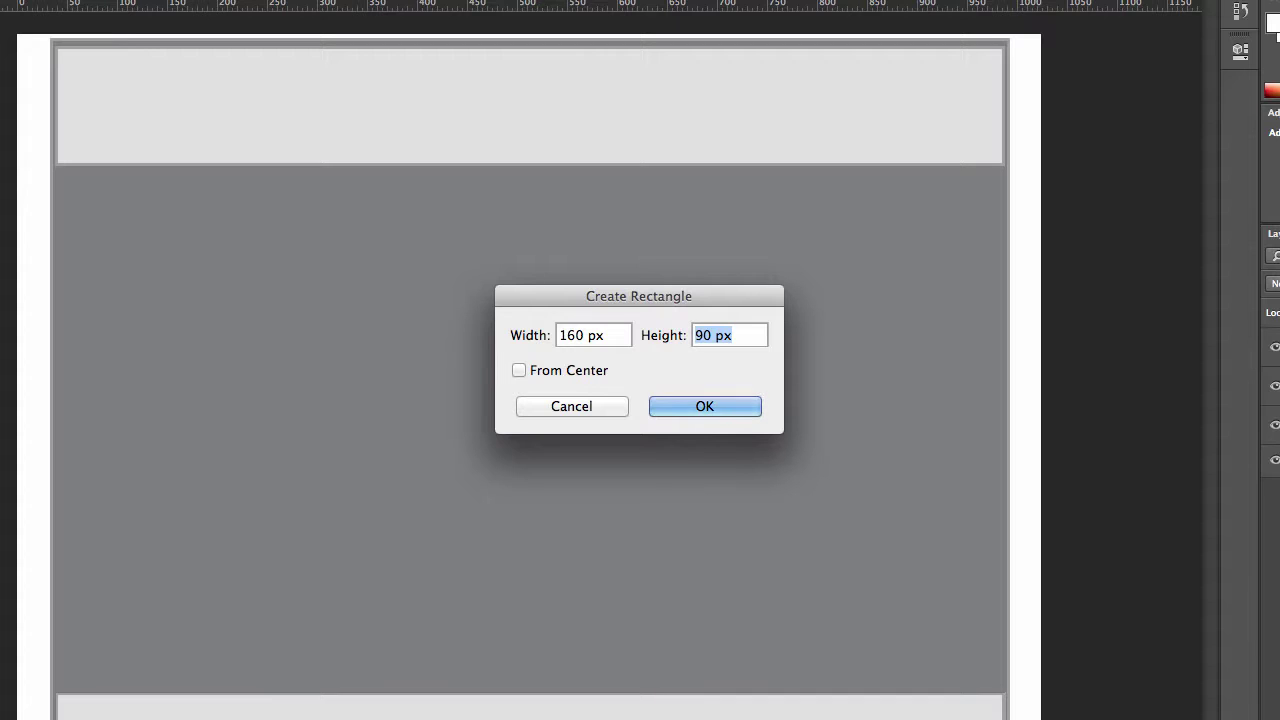
type("600")
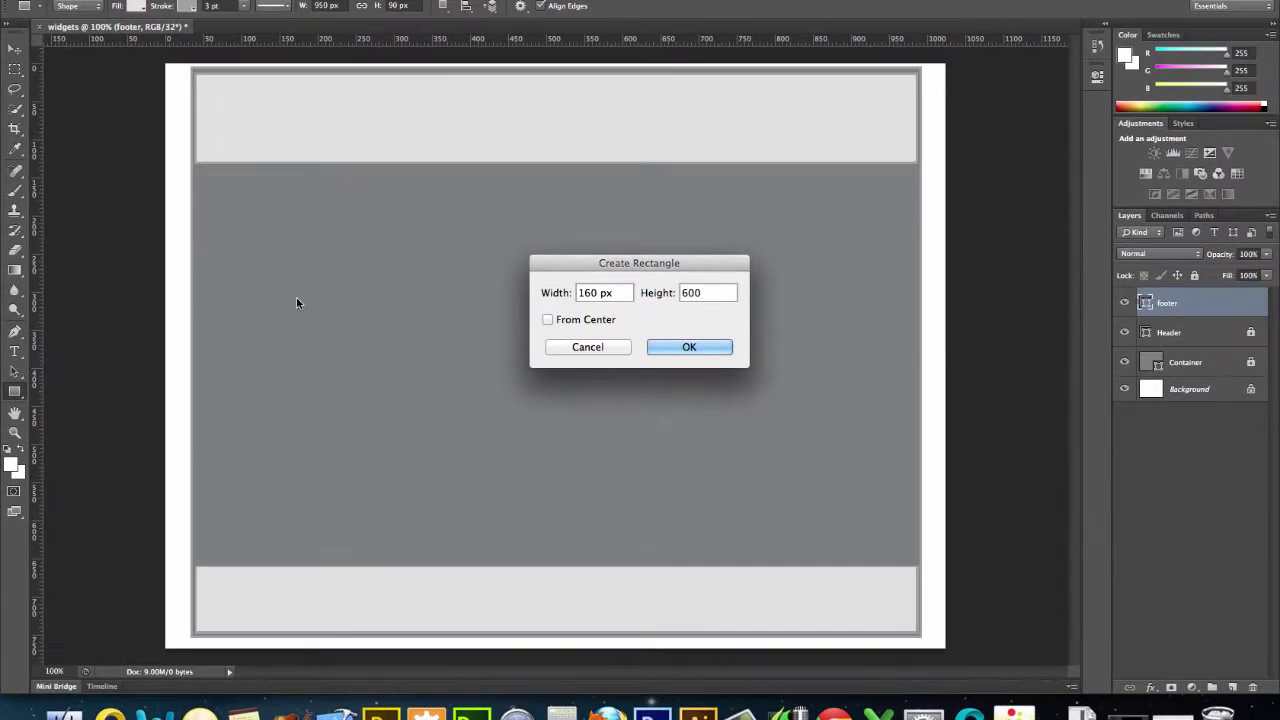
left_click(677, 346)
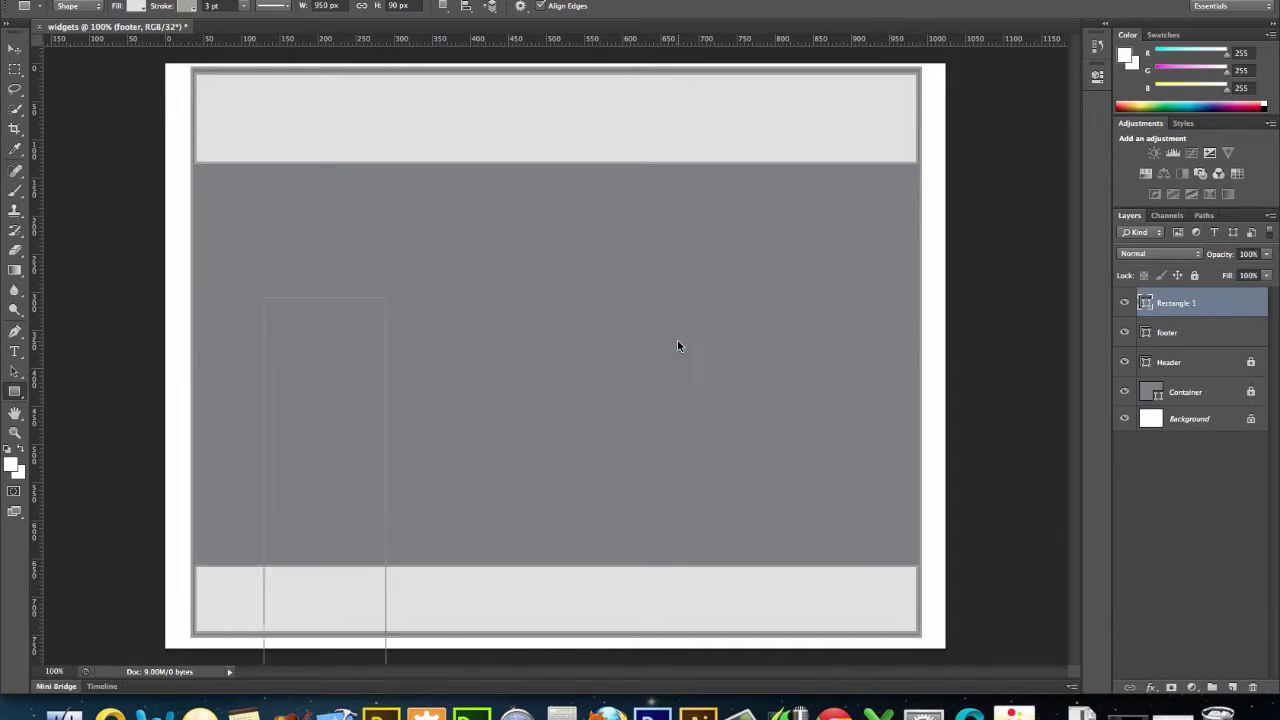
left_click(16, 51)
left_click_drag(314, 329, 246, 192)
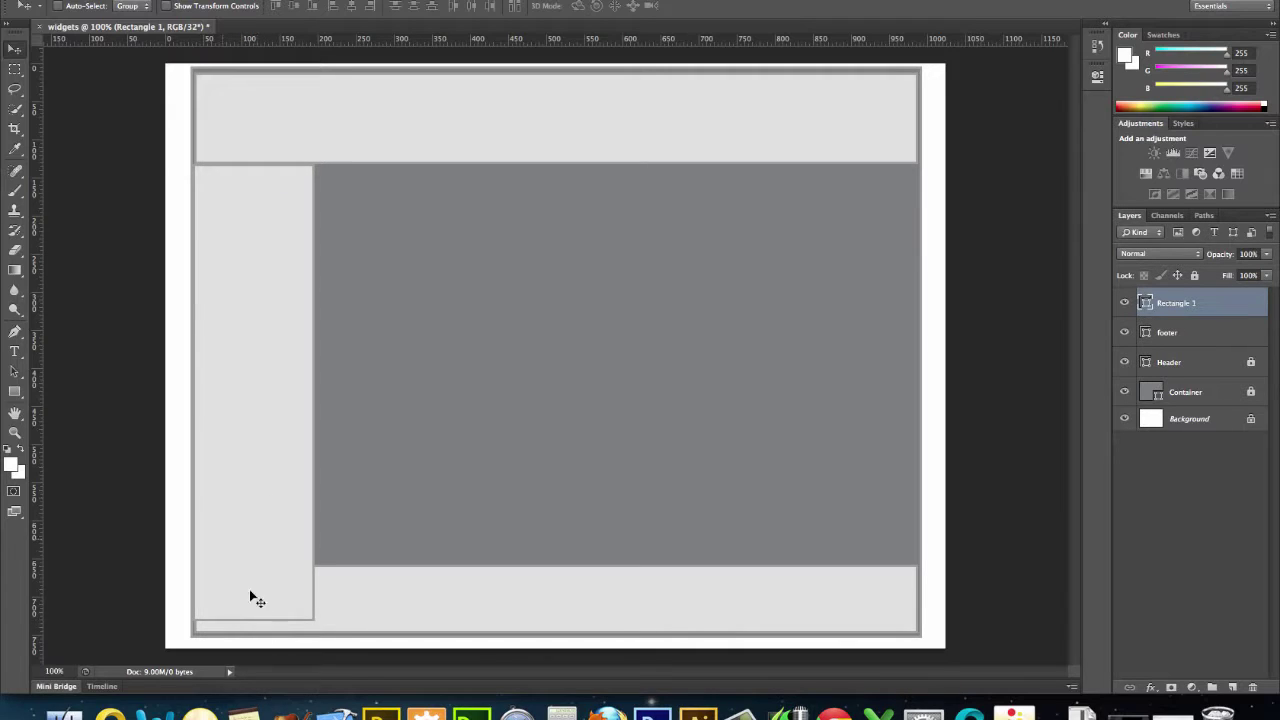
Drag the sidebar's bottom handle up to end above the footer and apply the transform
left_click(232, 7)
left_click_drag(254, 621, 254, 563)
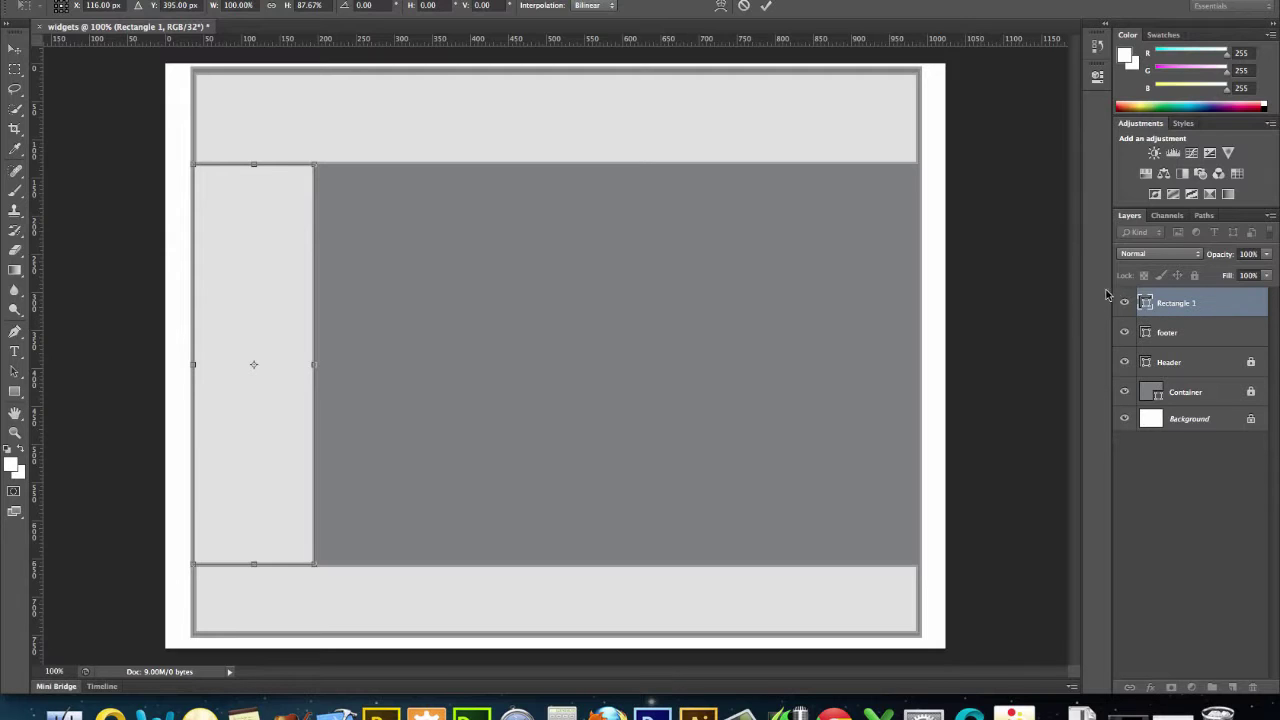
left_click(6, 46)
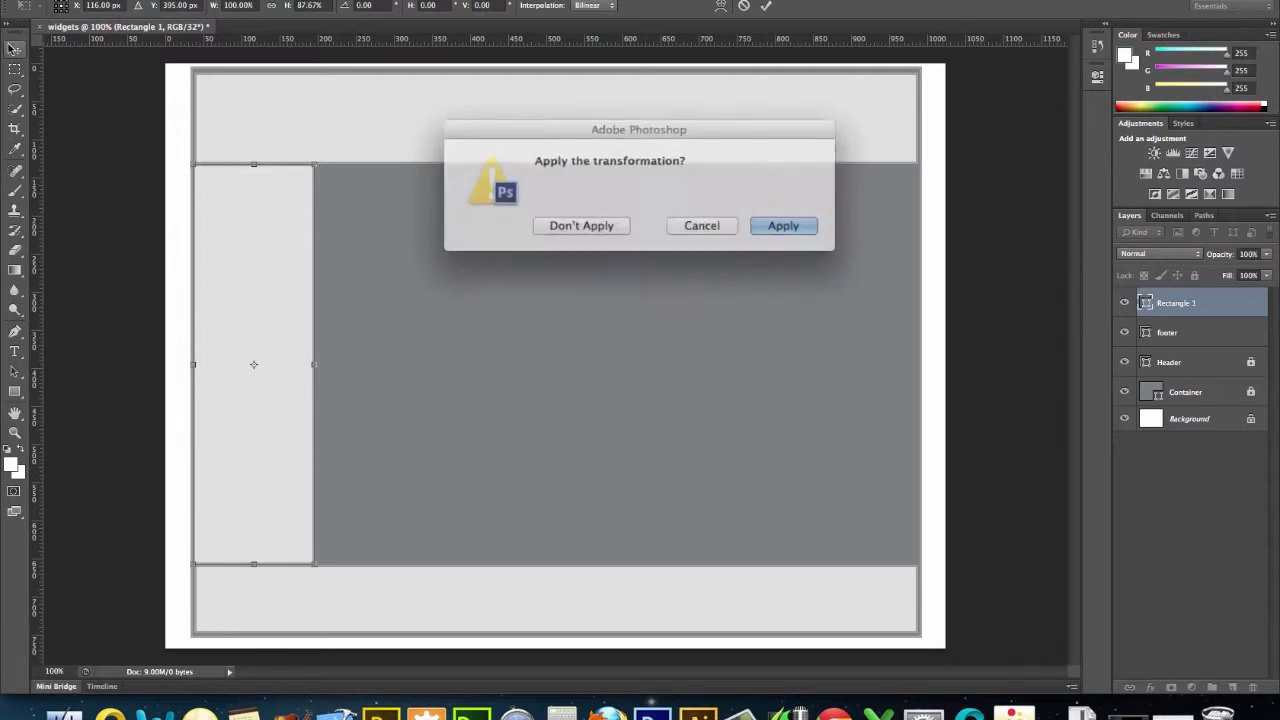
left_click(767, 222)
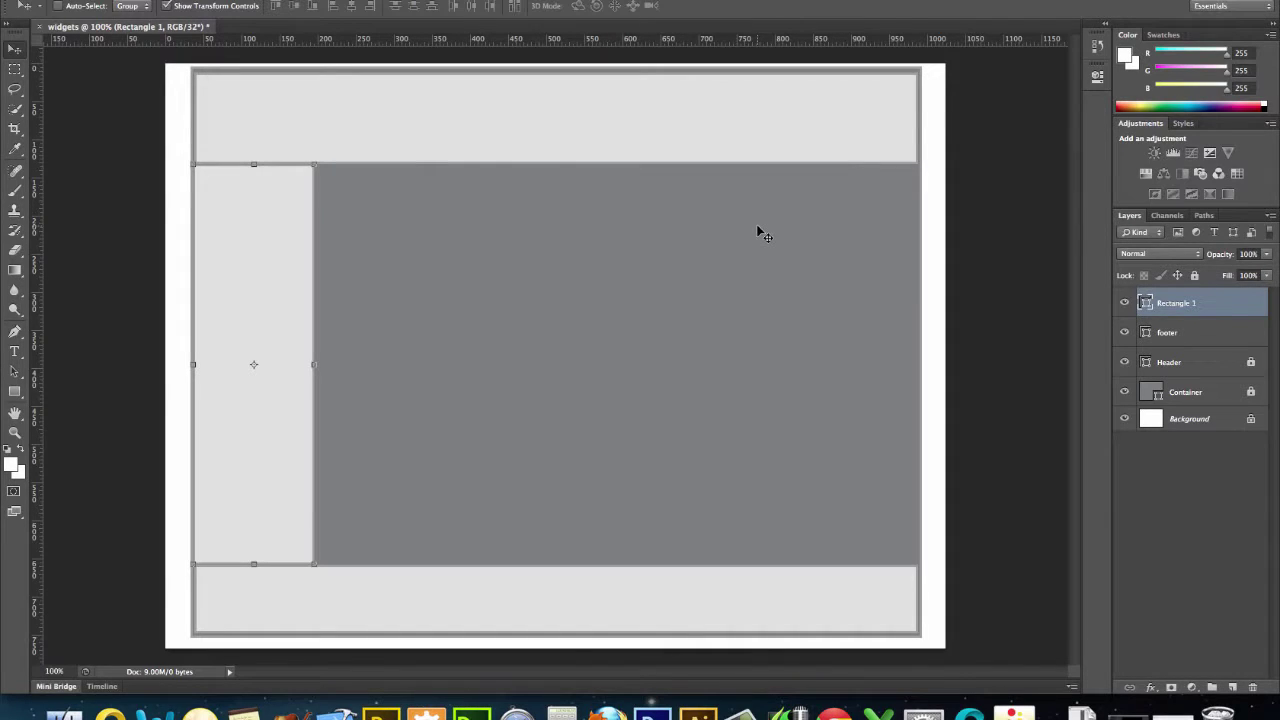
Rename Rectangle 1 to 'sidebar', then lock the sidebar and footer layers
double_click(1190, 304)
type("sidebar")
left_click(1233, 306)
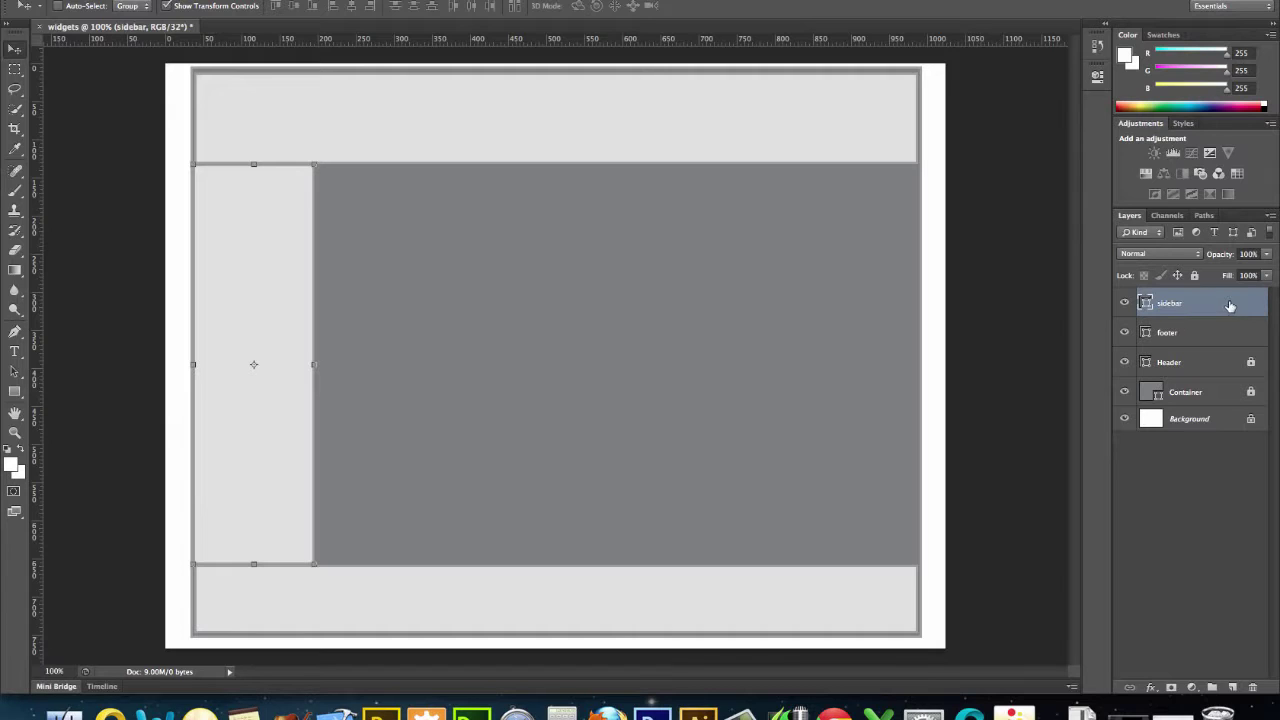
left_click(1194, 275)
left_click(1242, 333)
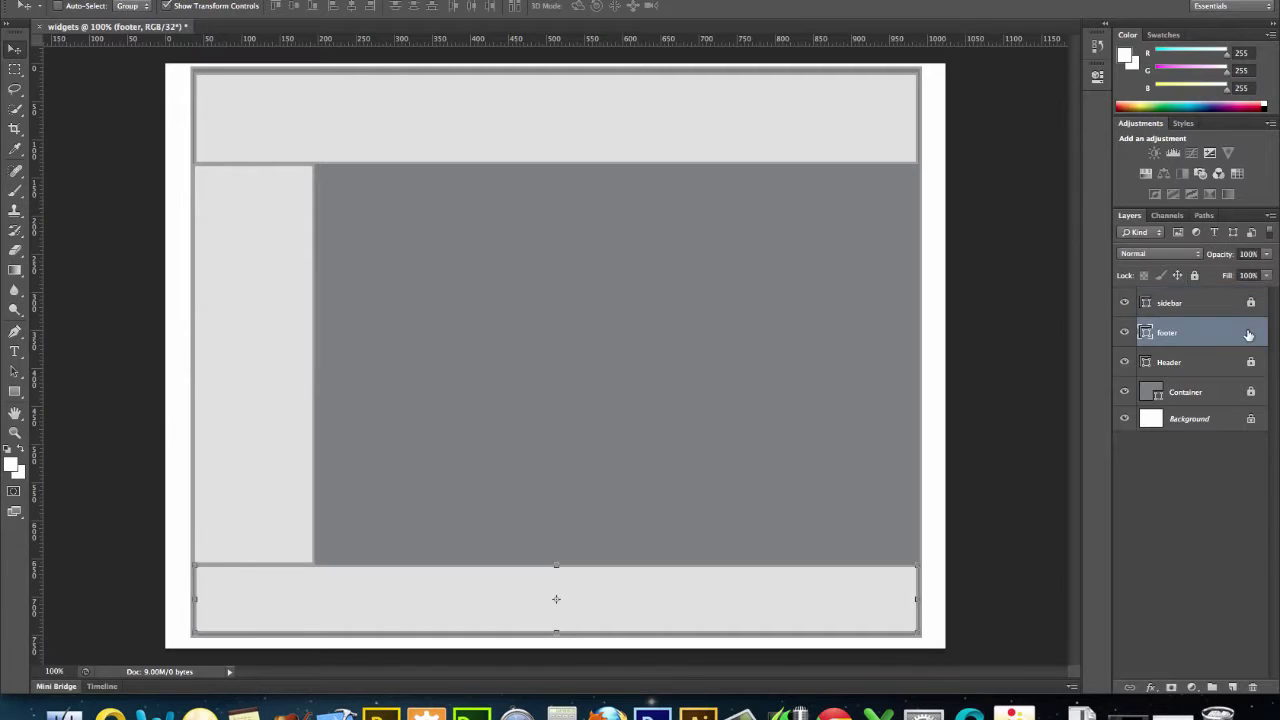
left_click(1196, 275)
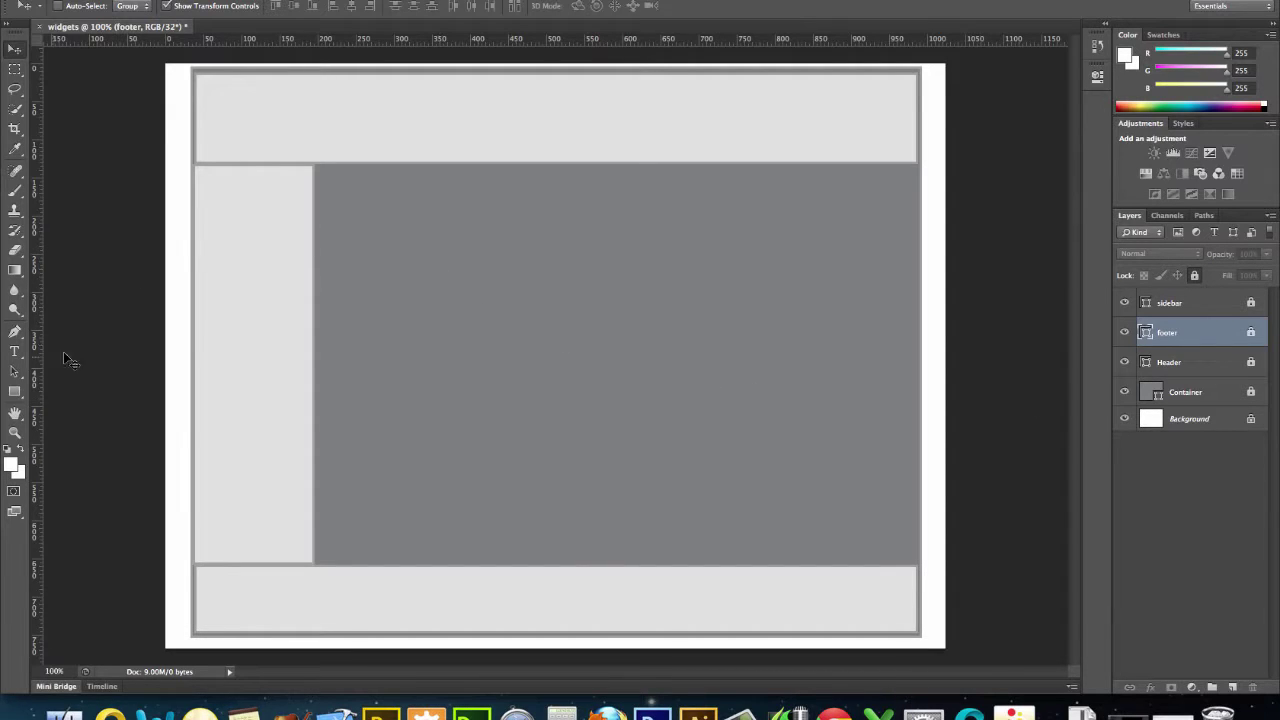
Create an 820 × 570 px rectangle for the main content area
left_click(17, 391)
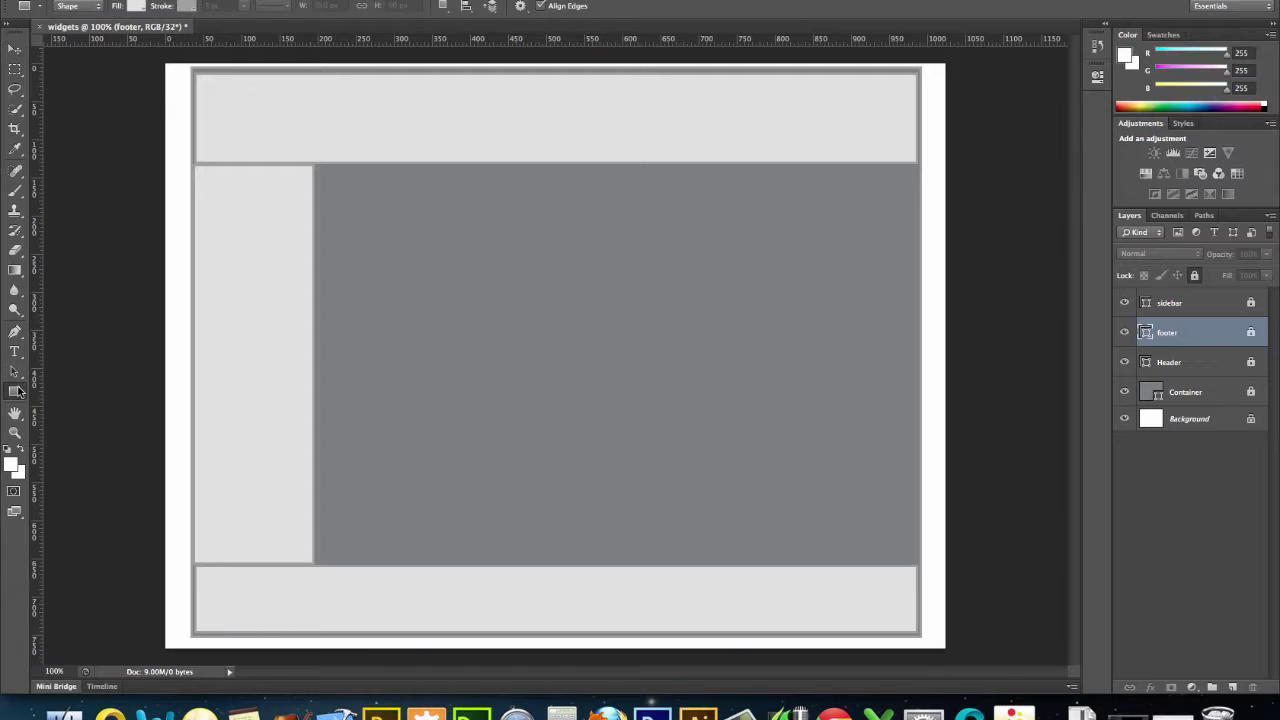
left_click(380, 295)
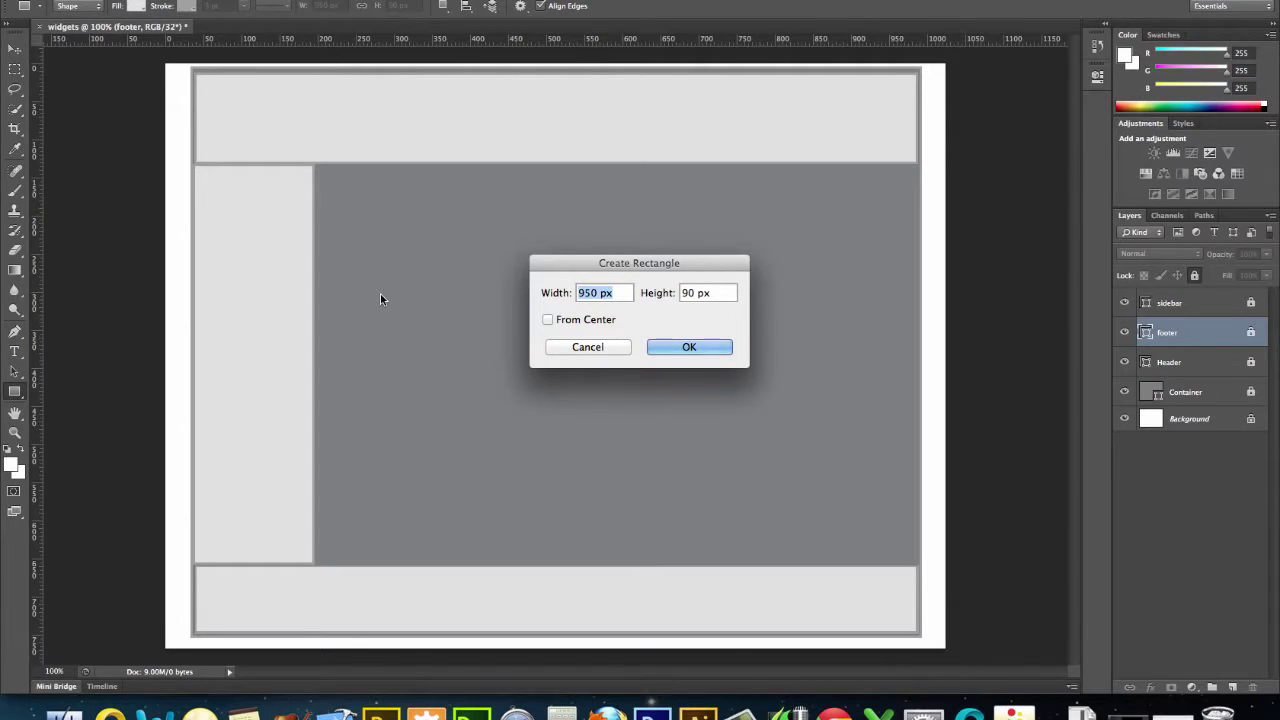
type("820")
key("Tab")
type("570")
left_click(675, 342)
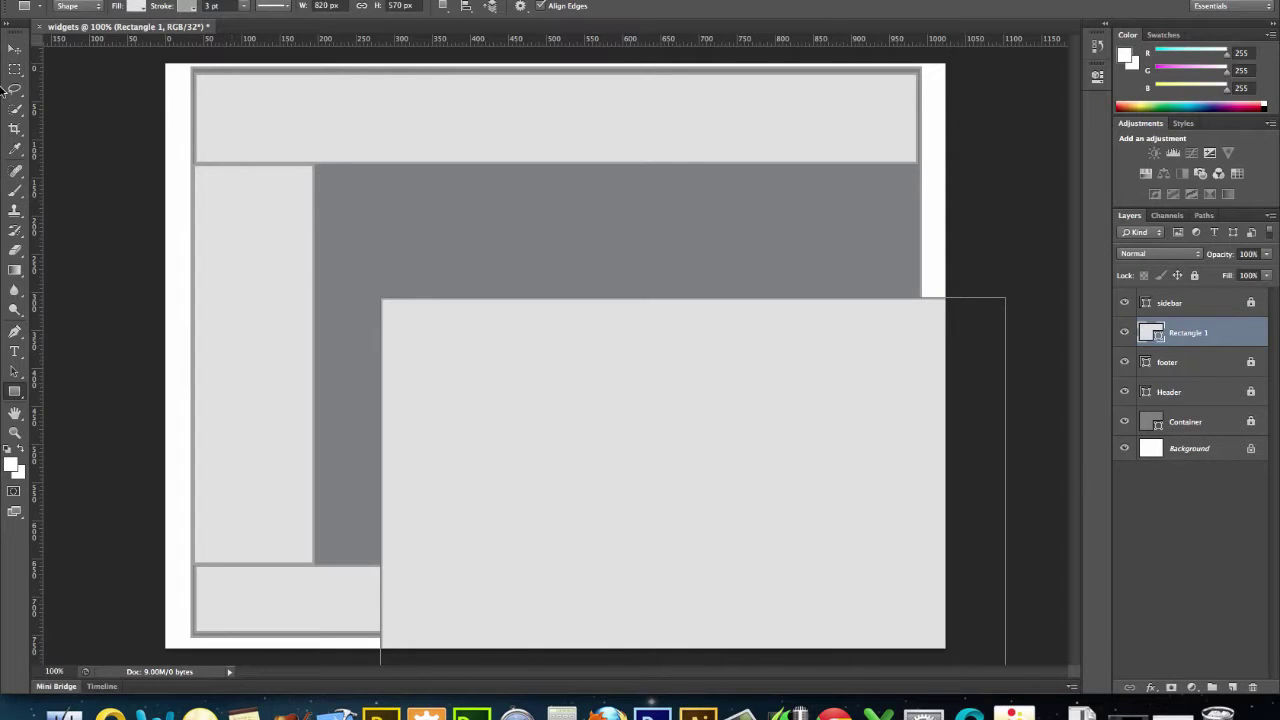
left_click(14, 48)
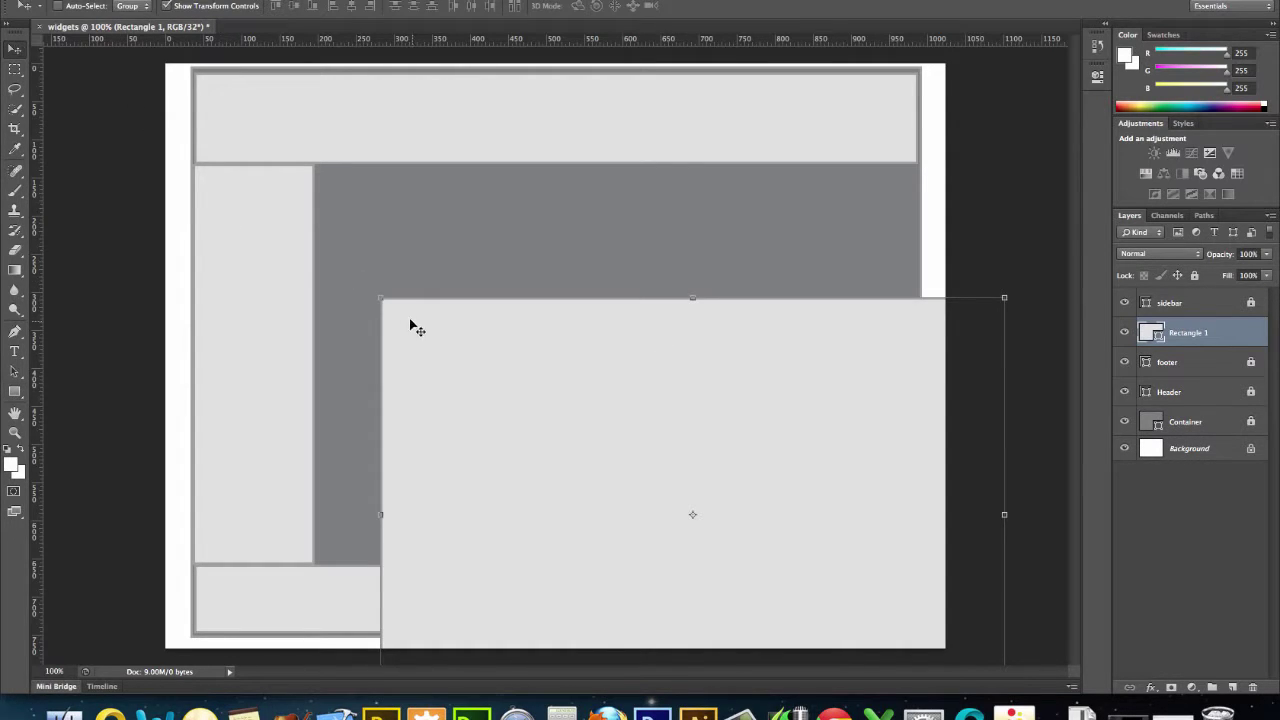
Place the large rectangle right of the sidebar and resize it to reach the container's right edge
left_click_drag(414, 331, 337, 200)
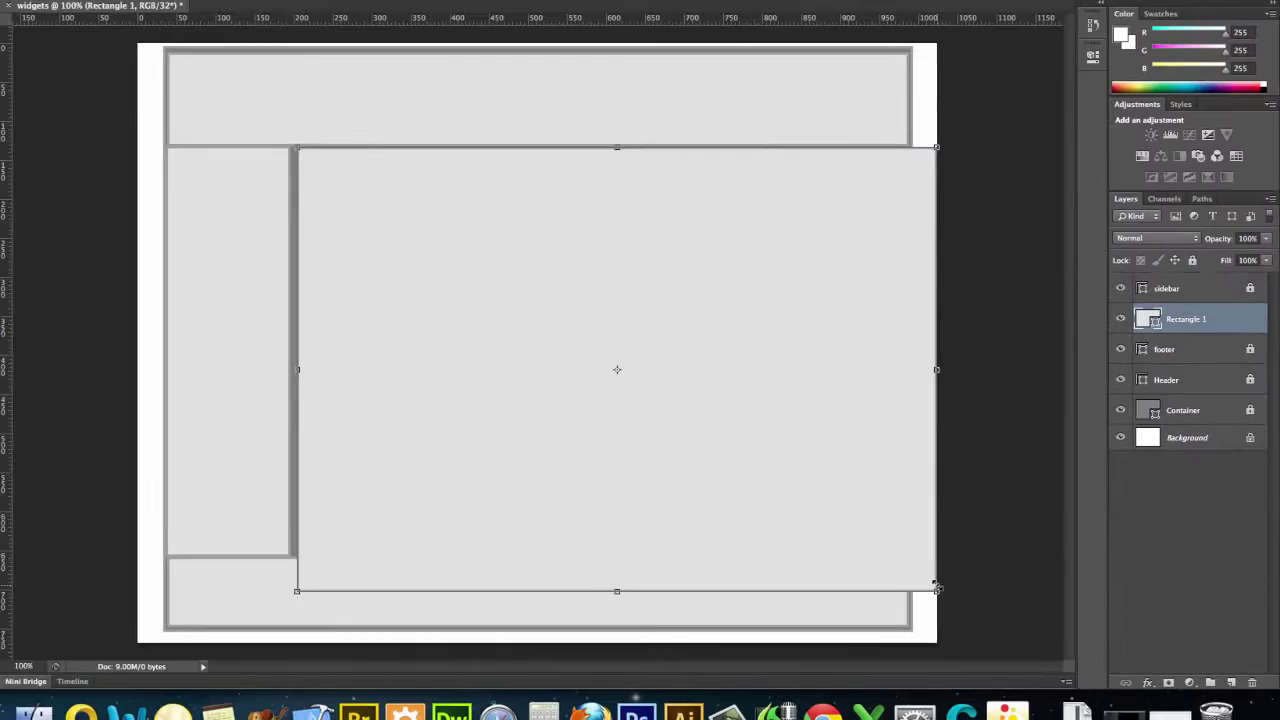
left_click_drag(858, 580, 812, 552)
left_click_drag(908, 566, 913, 552)
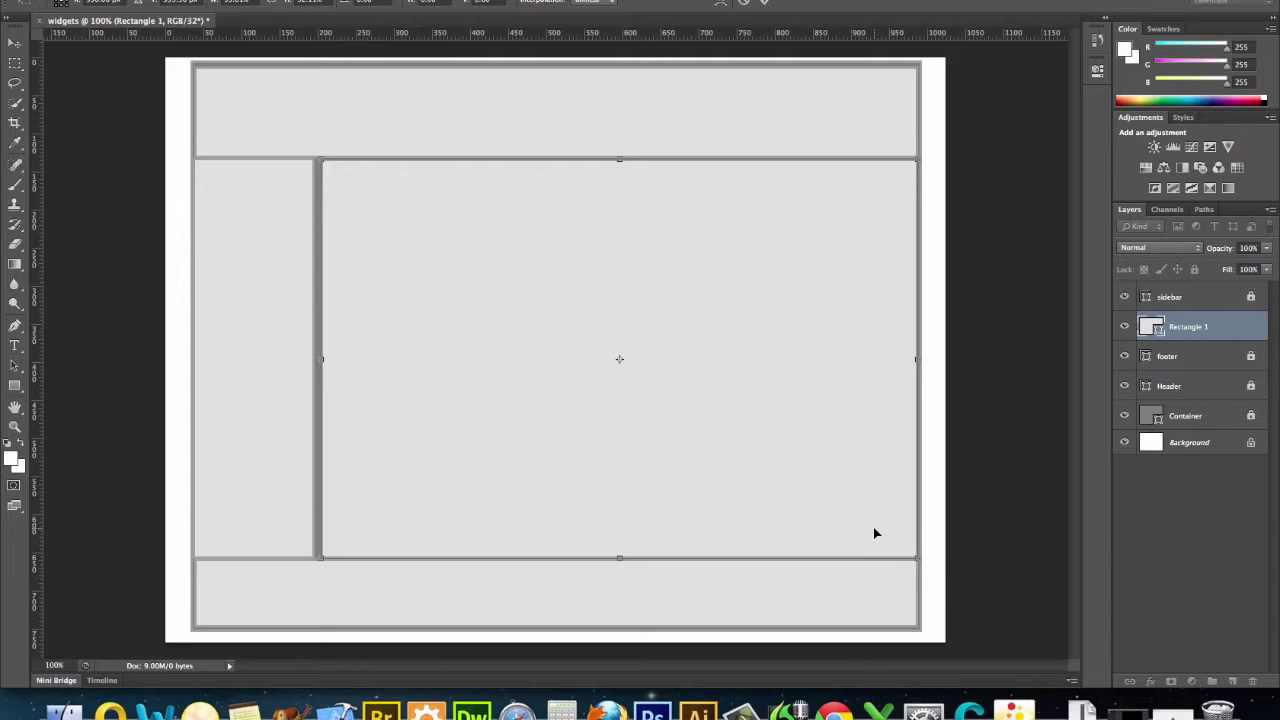
key("Left")
key("Left")
key("Left")
key("Left")
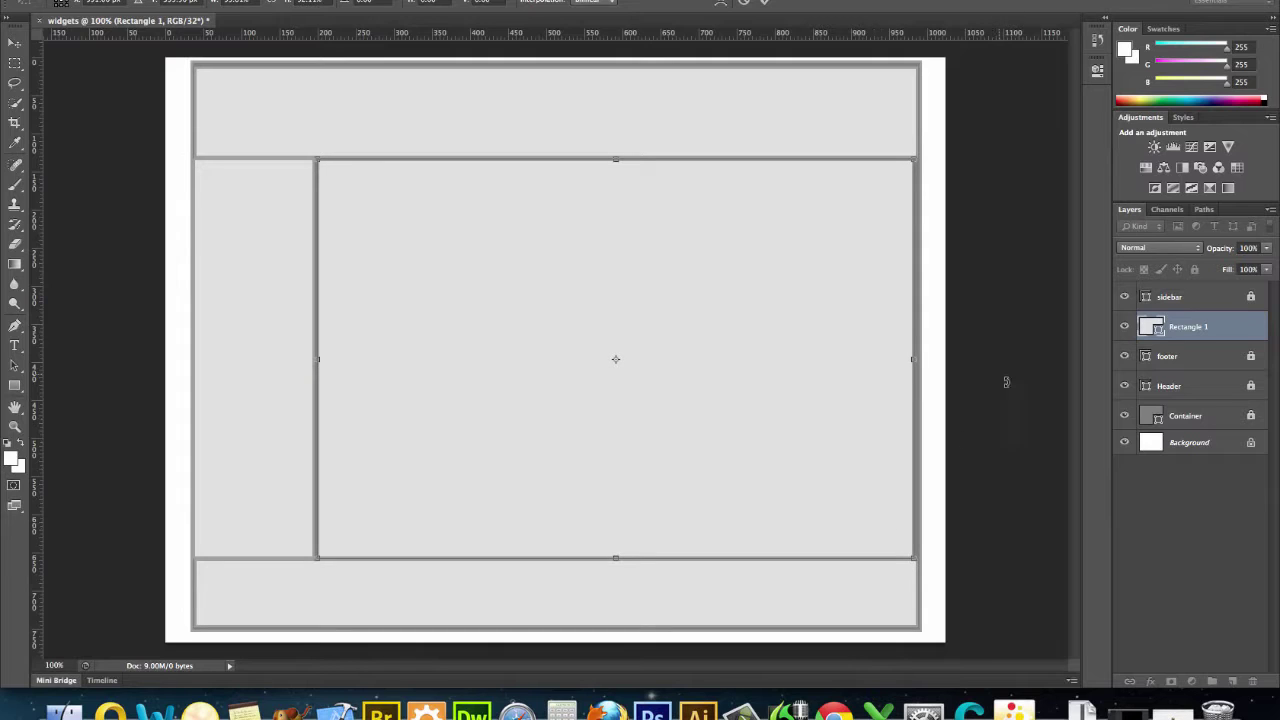
left_click_drag(912, 360, 917, 360)
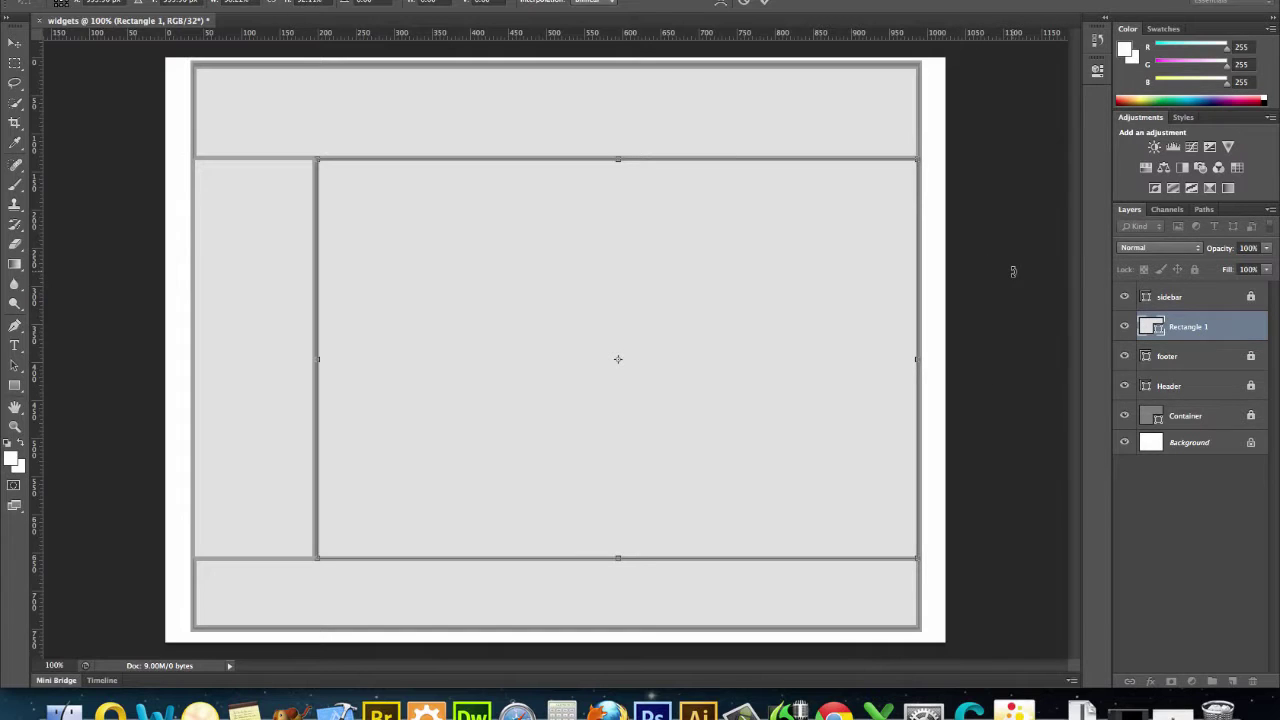
key("Return")
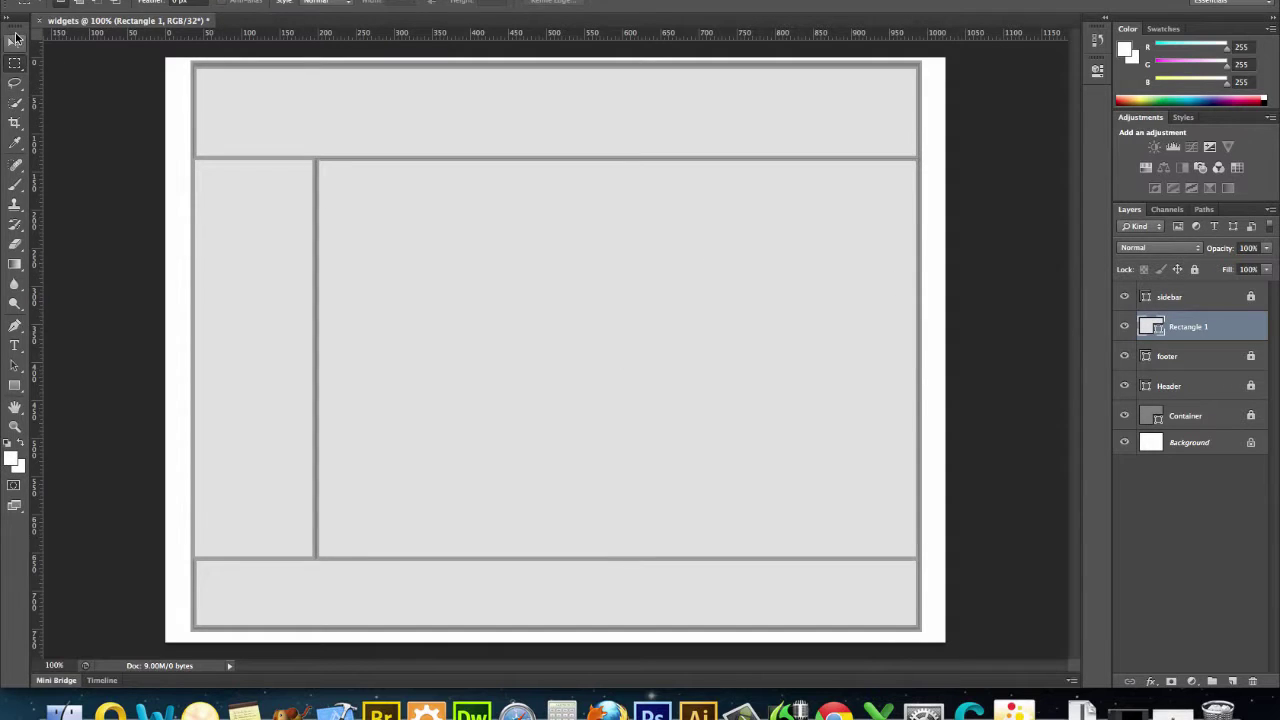
Rename the large rectangle's layer to 'main'
double_click(1194, 327)
type("main")
key("Return")
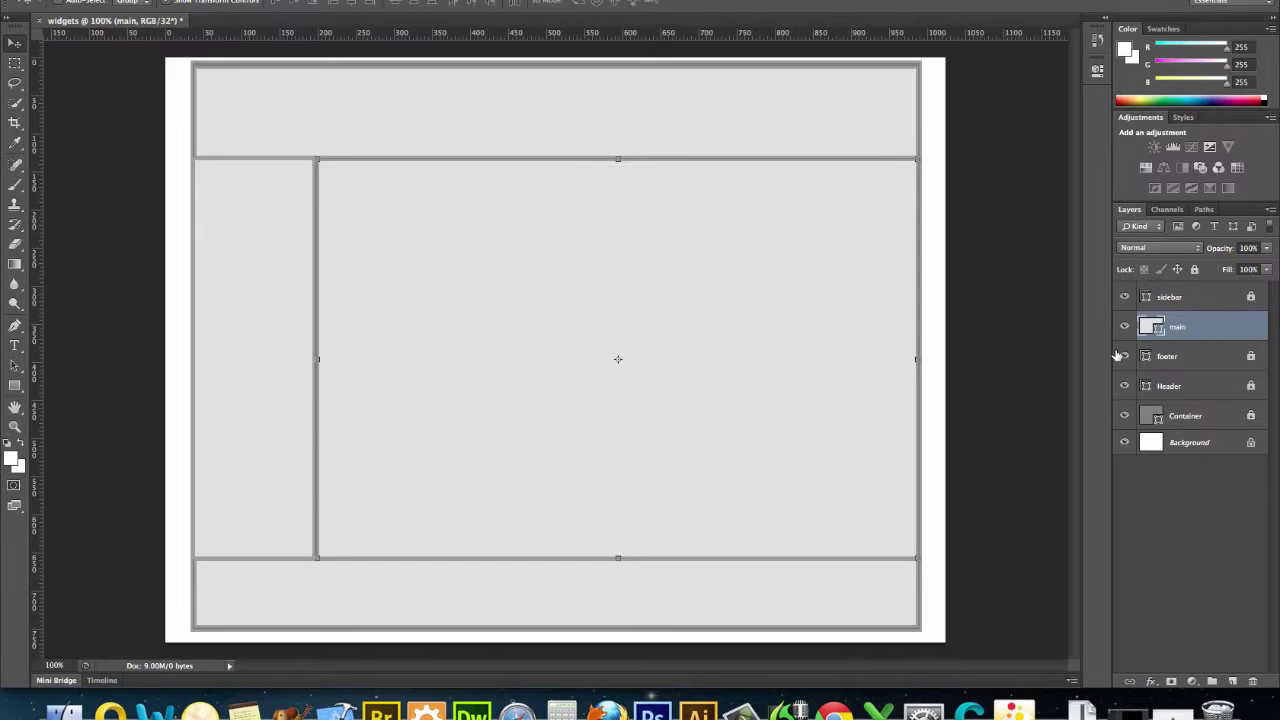
Select the sidebar, main, footer, Header and Container layers together
left_click(1126, 297)
left_click(1126, 297)
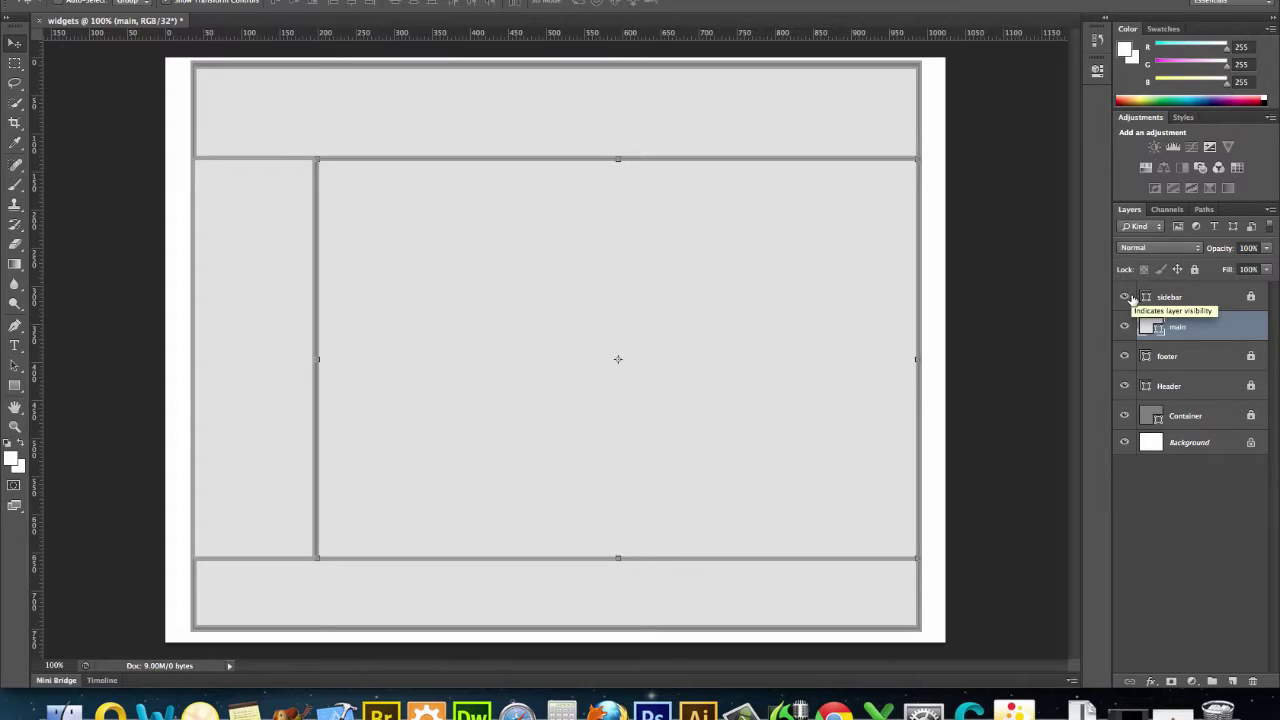
left_click(1214, 297)
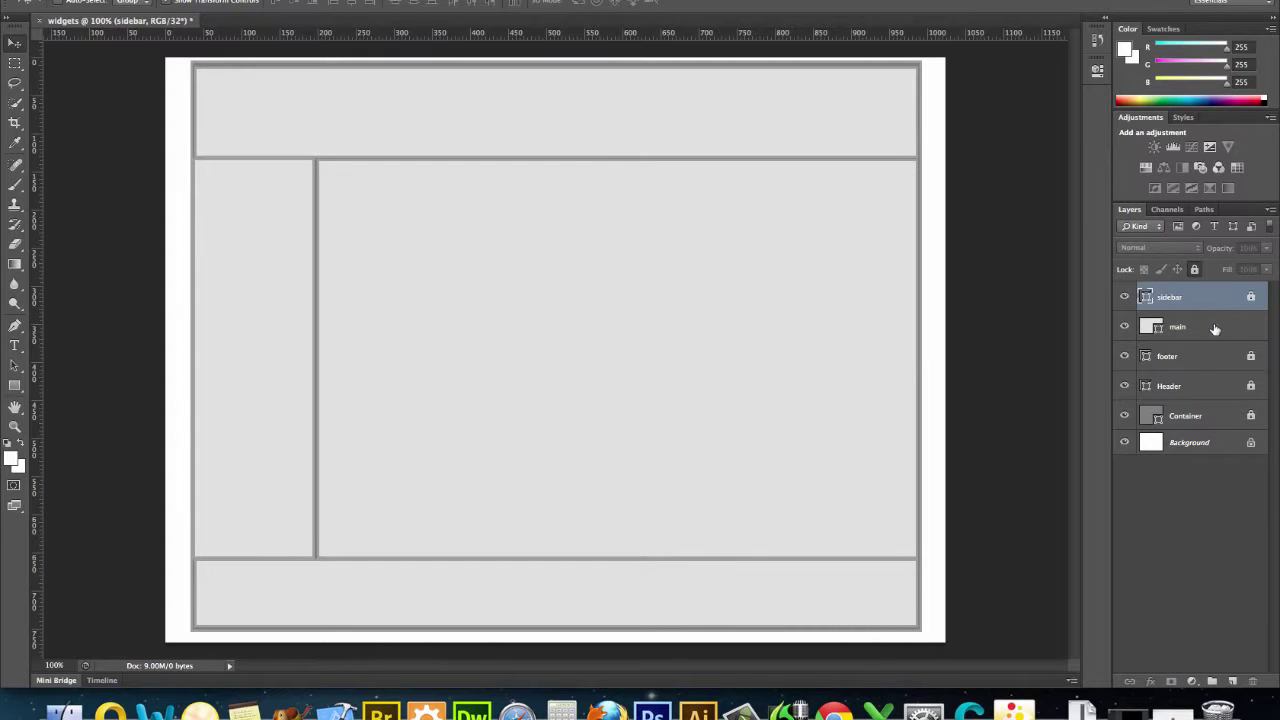
left_click(1218, 330, "shift")
left_click(1219, 357, "shift")
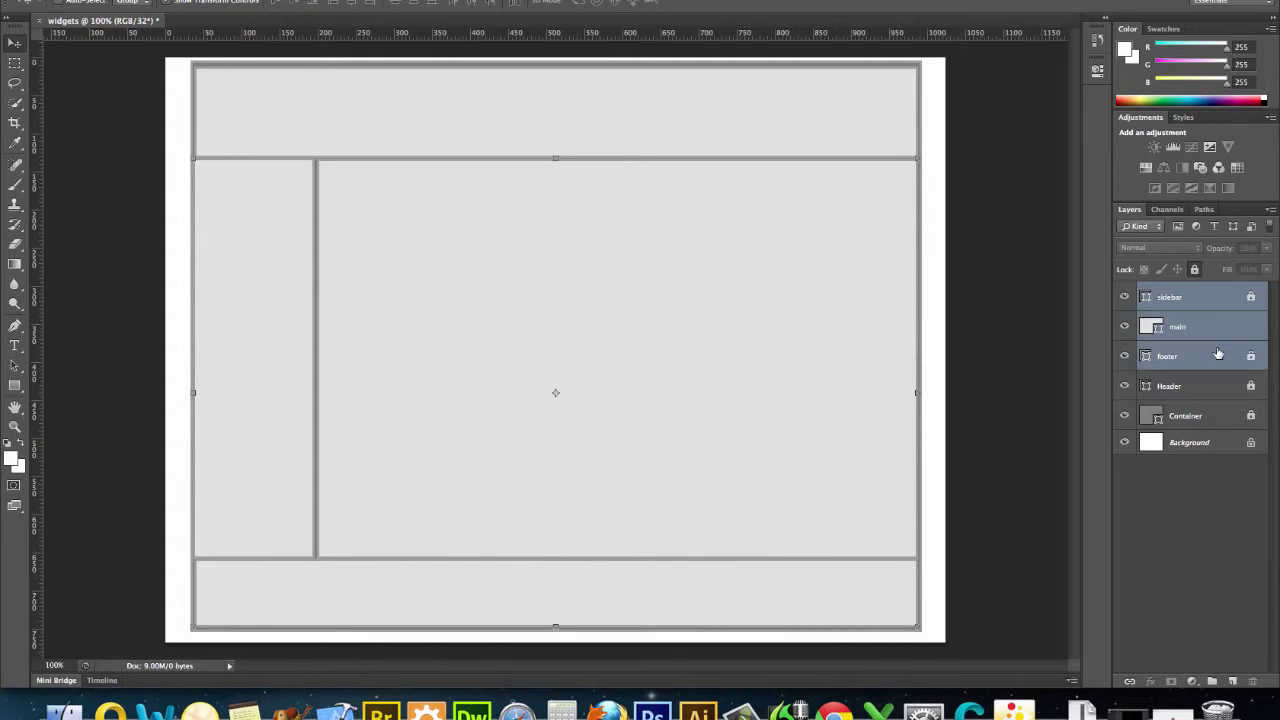
left_click(1222, 383, "shift")
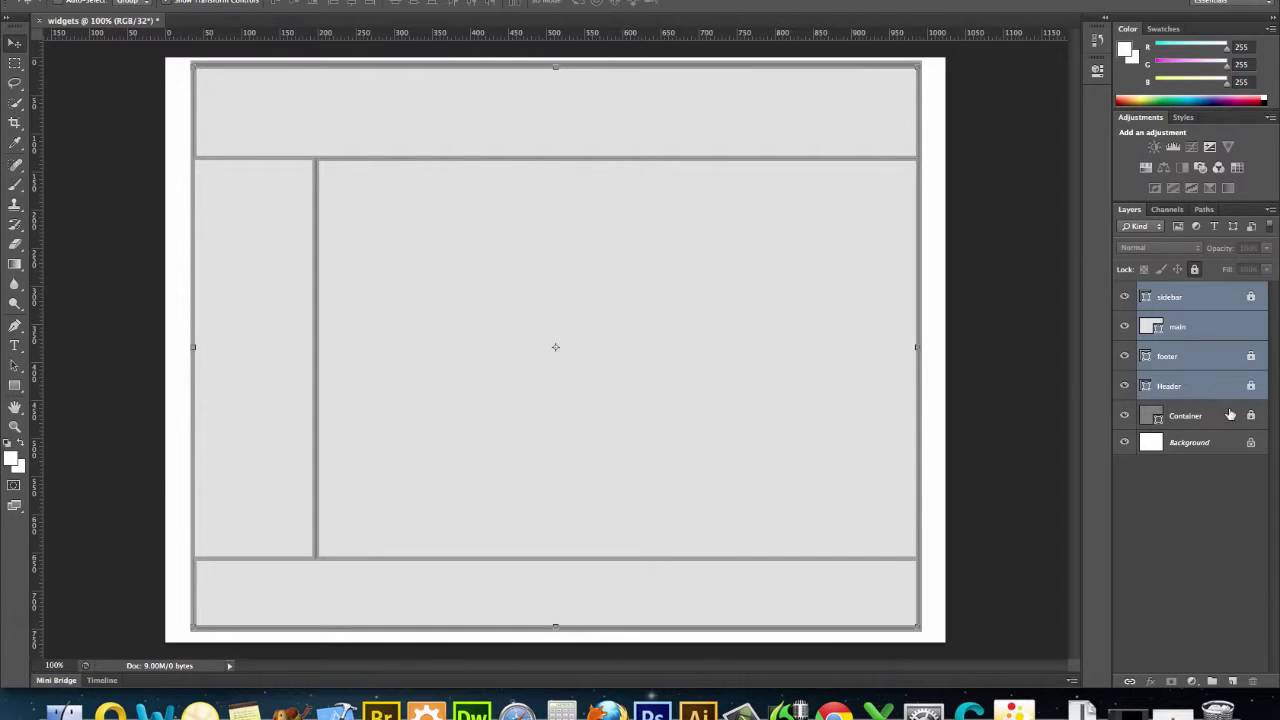
left_click(1233, 420, "shift")
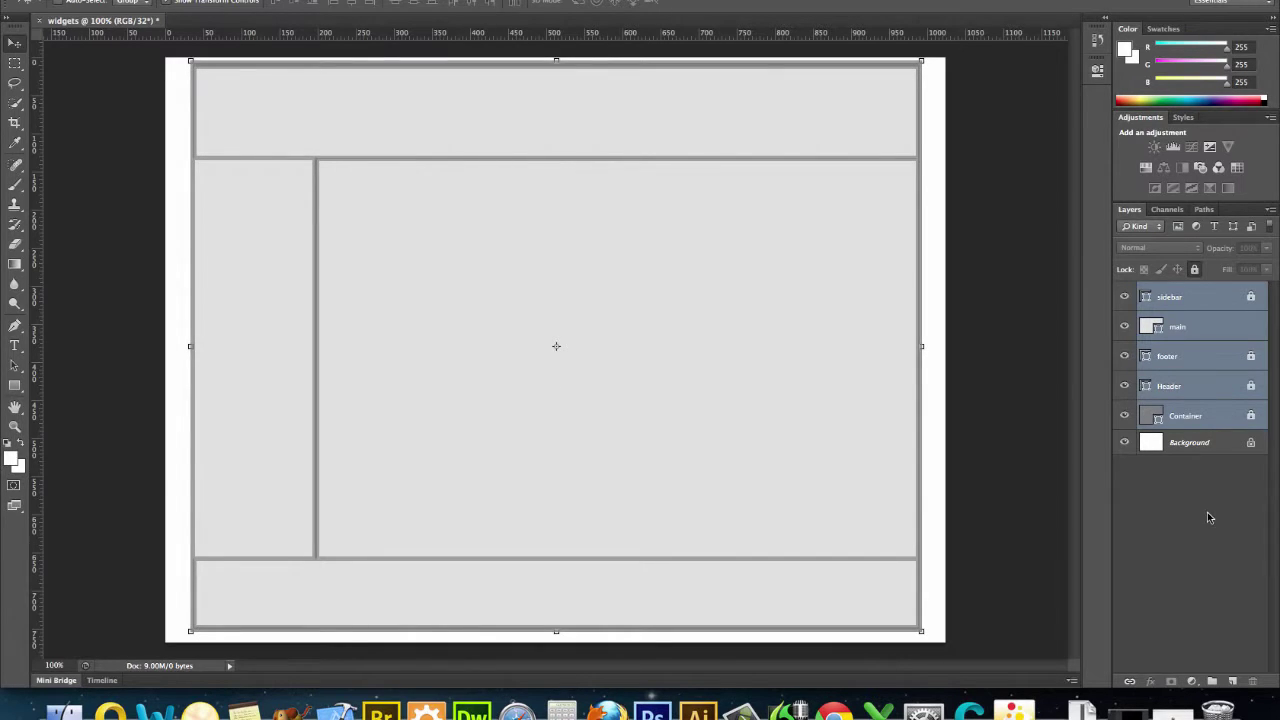
Create a new layer group and move the sidebar, main, footer, Header and Container layers into it
left_click(1211, 681)
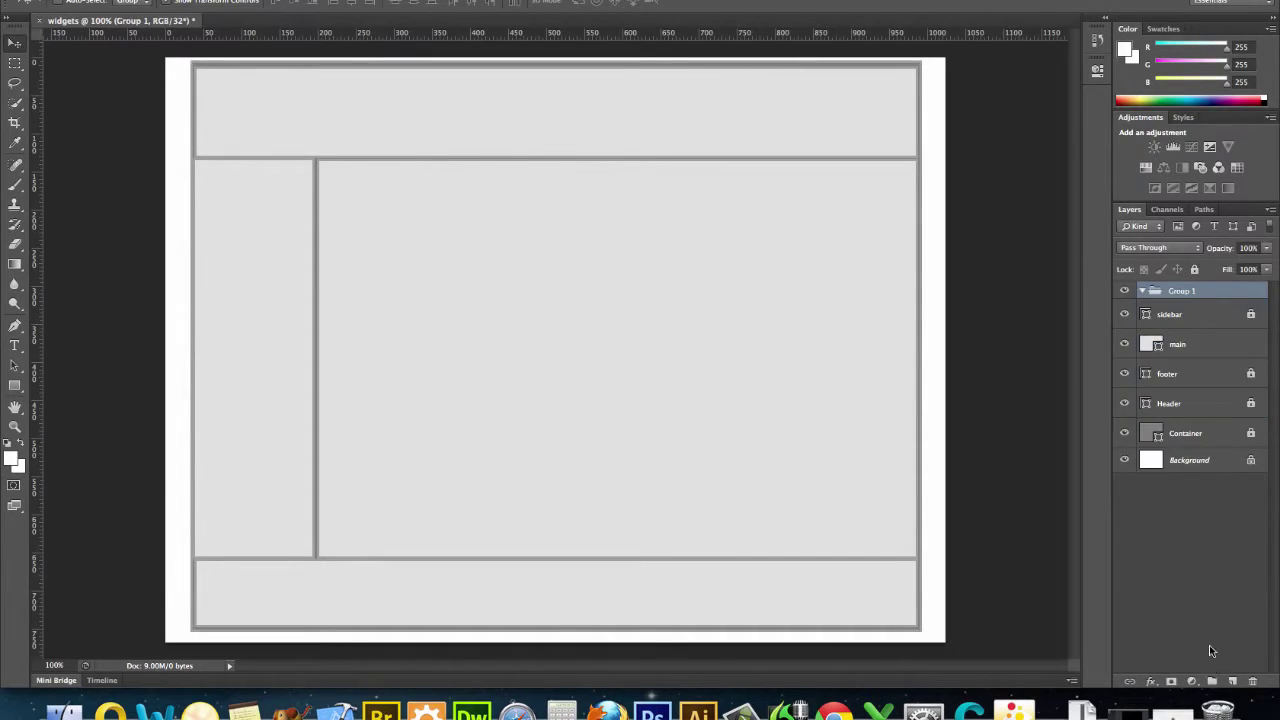
left_click(1206, 316)
left_click_drag(1203, 346, 1198, 294)
left_click_drag(1199, 375, 1193, 300)
left_click(1187, 403)
left_click_drag(1186, 445, 1184, 292)
Rename the group to 'divs' and collapse it
double_click(1186, 291)
type("divs")
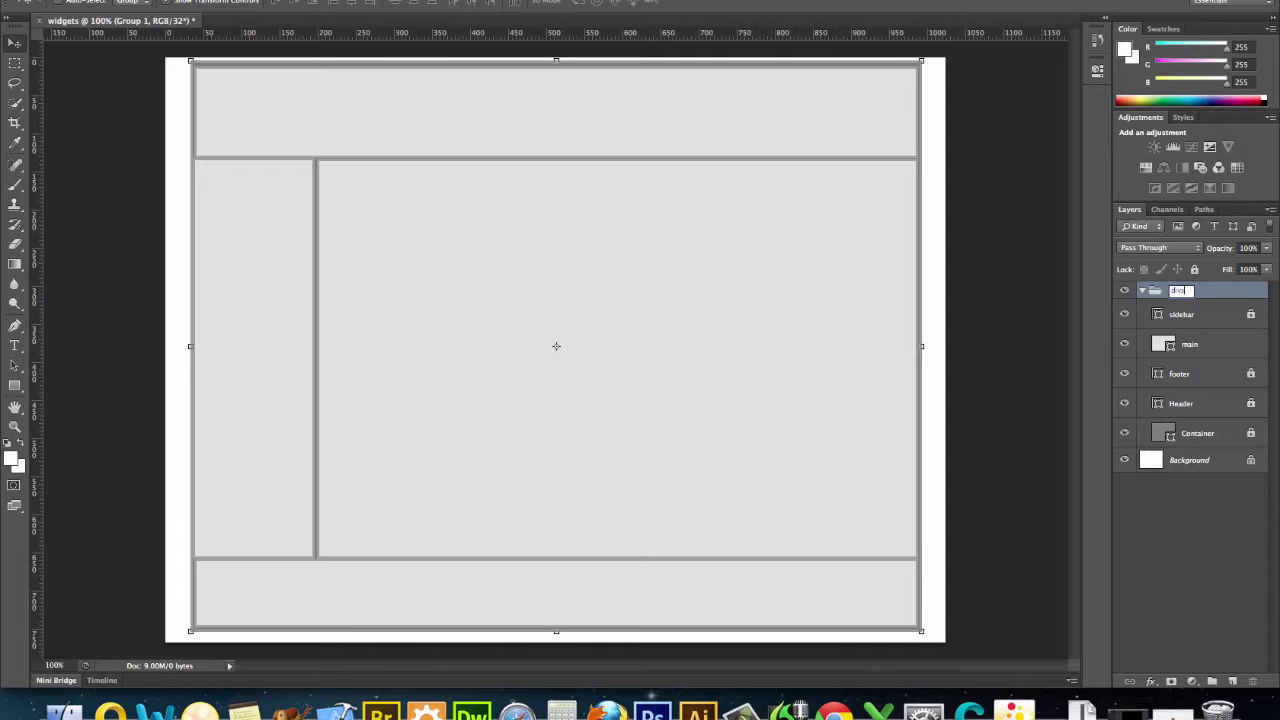
key("Return")
left_click(1144, 290)
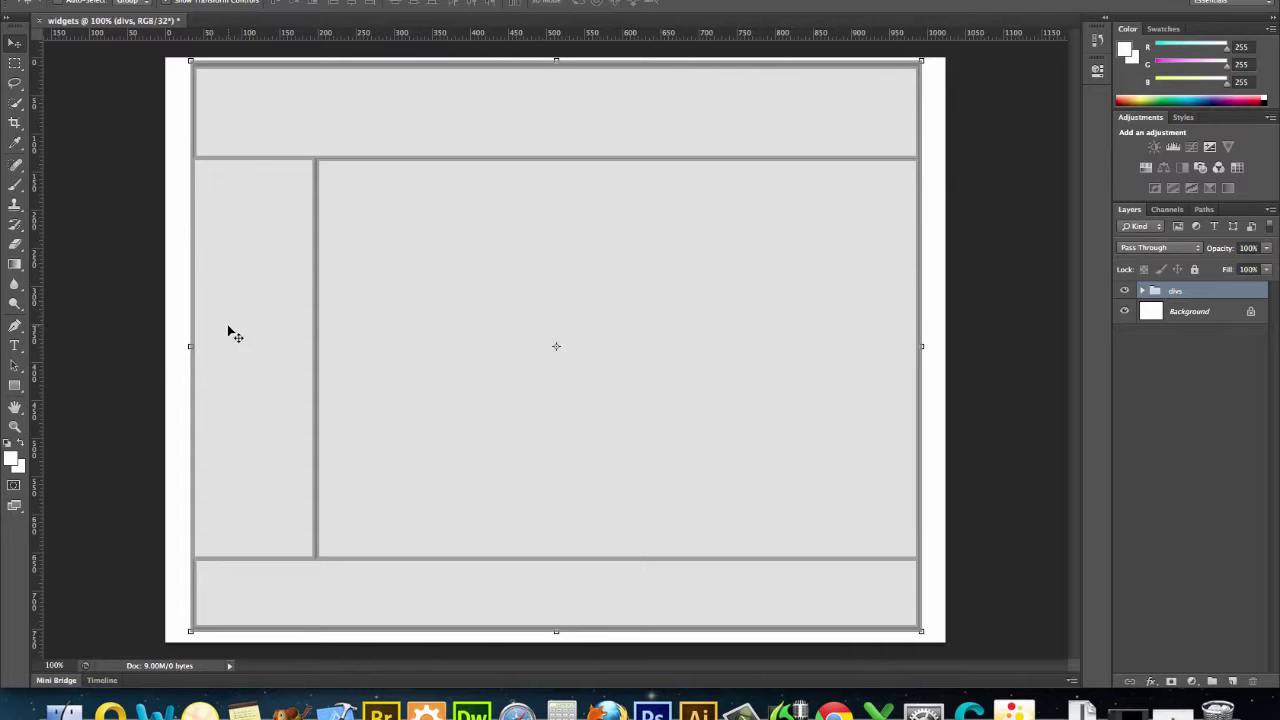
Select the Line tool from the shape tools
left_click(17, 388)
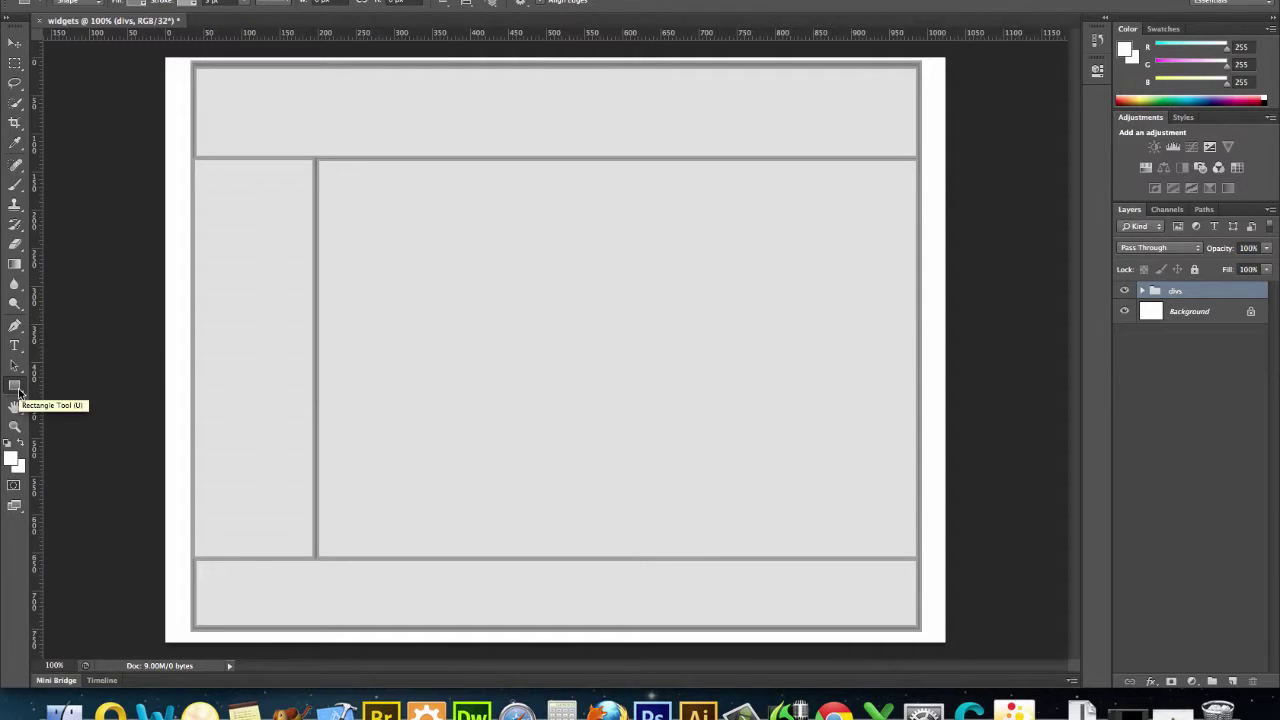
left_click(18, 390)
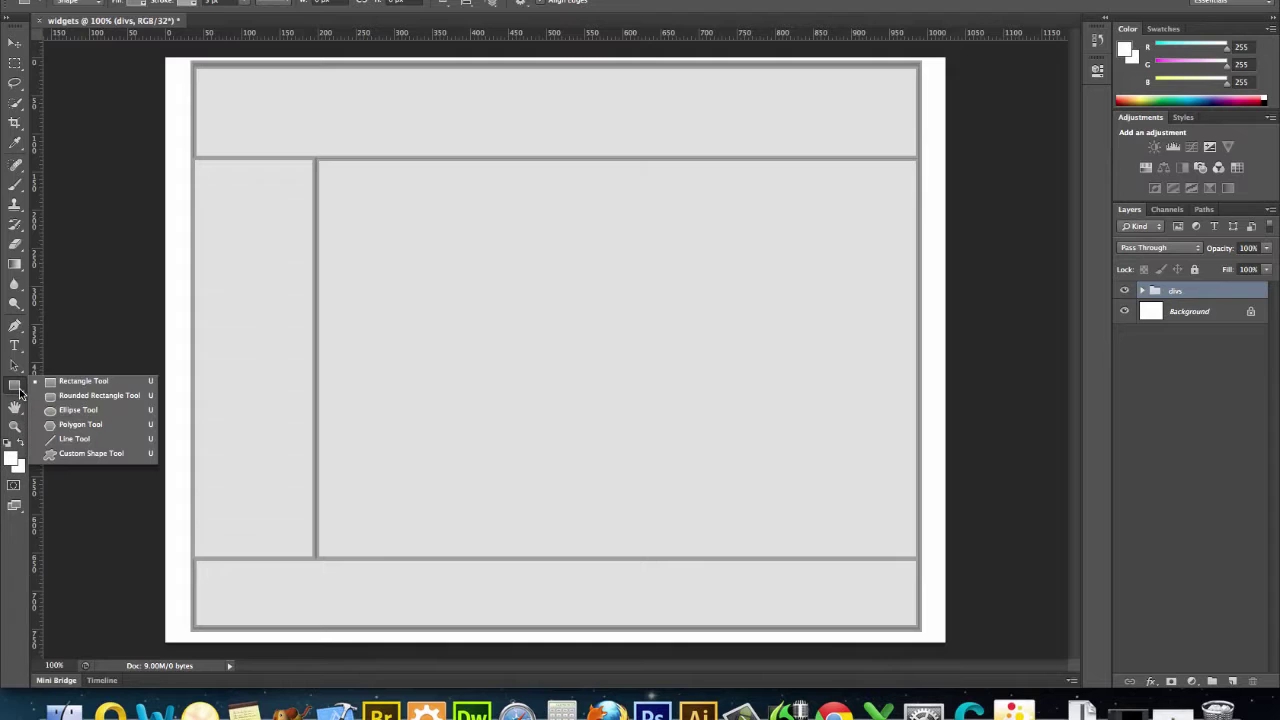
left_click(50, 438)
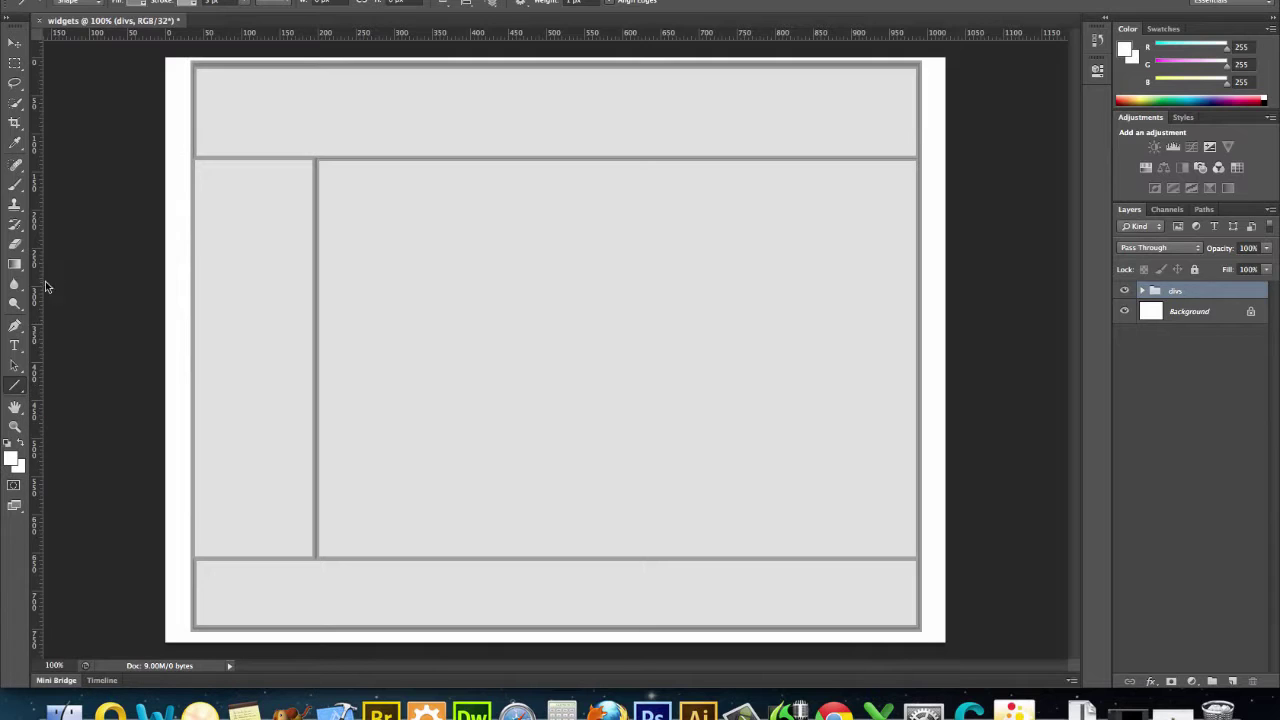
Choose the Type tool with a 48 pt font size and Bold style
left_click(15, 346)
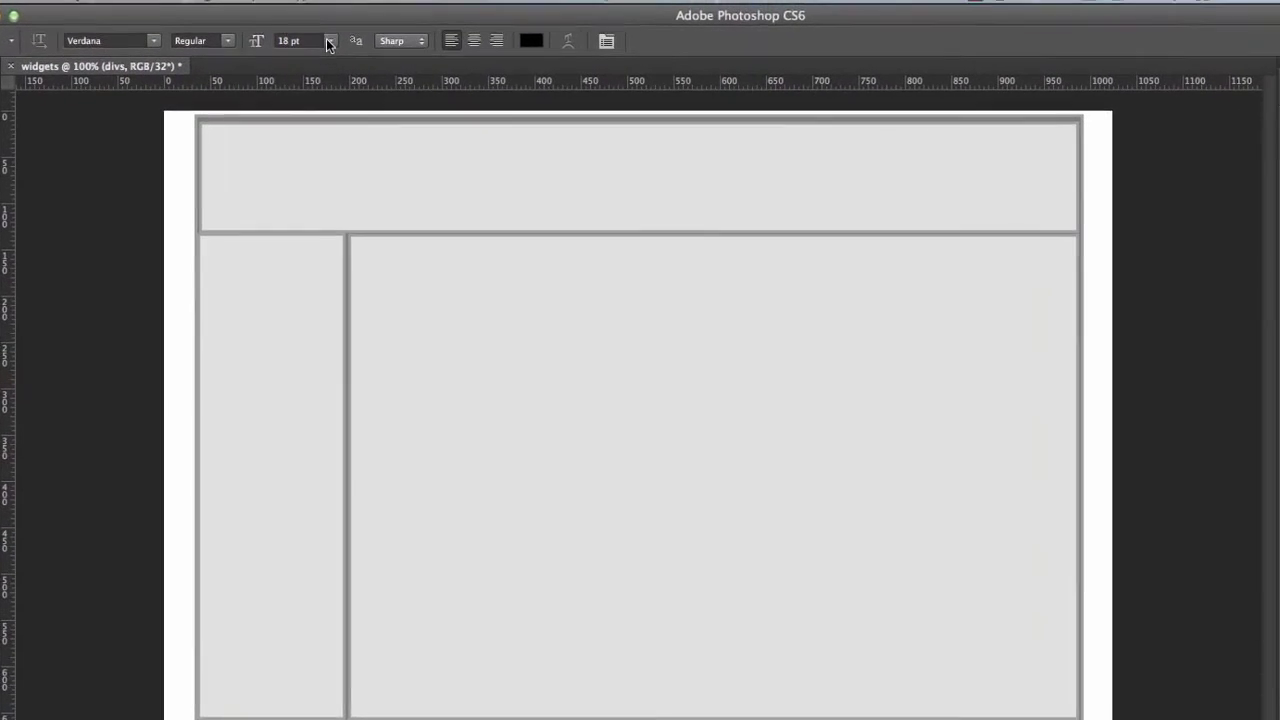
left_click(329, 41)
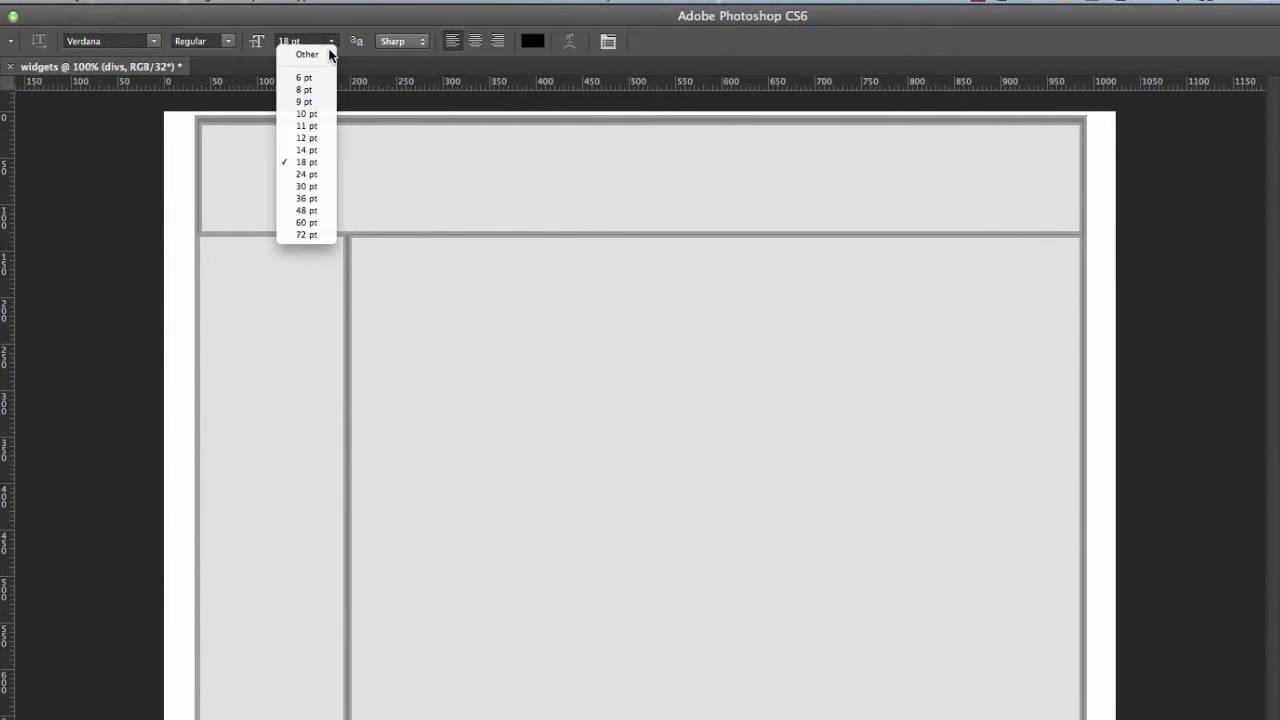
left_click(309, 210)
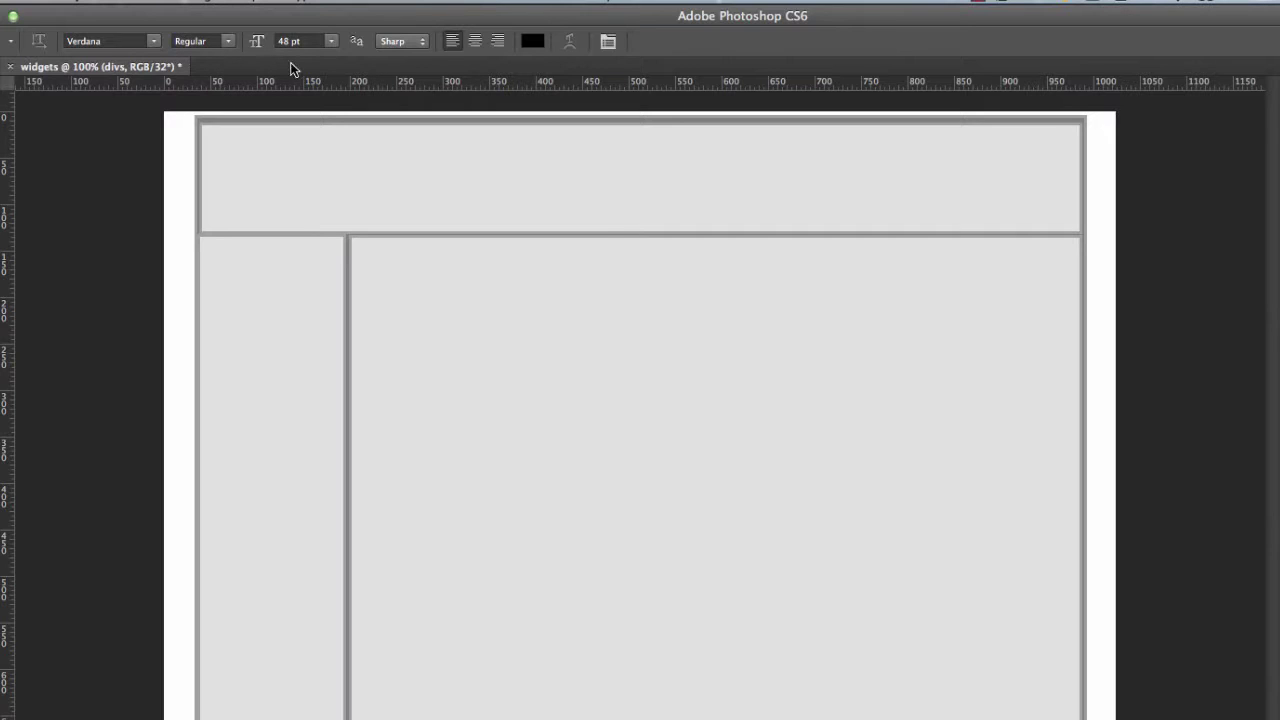
left_click(230, 42)
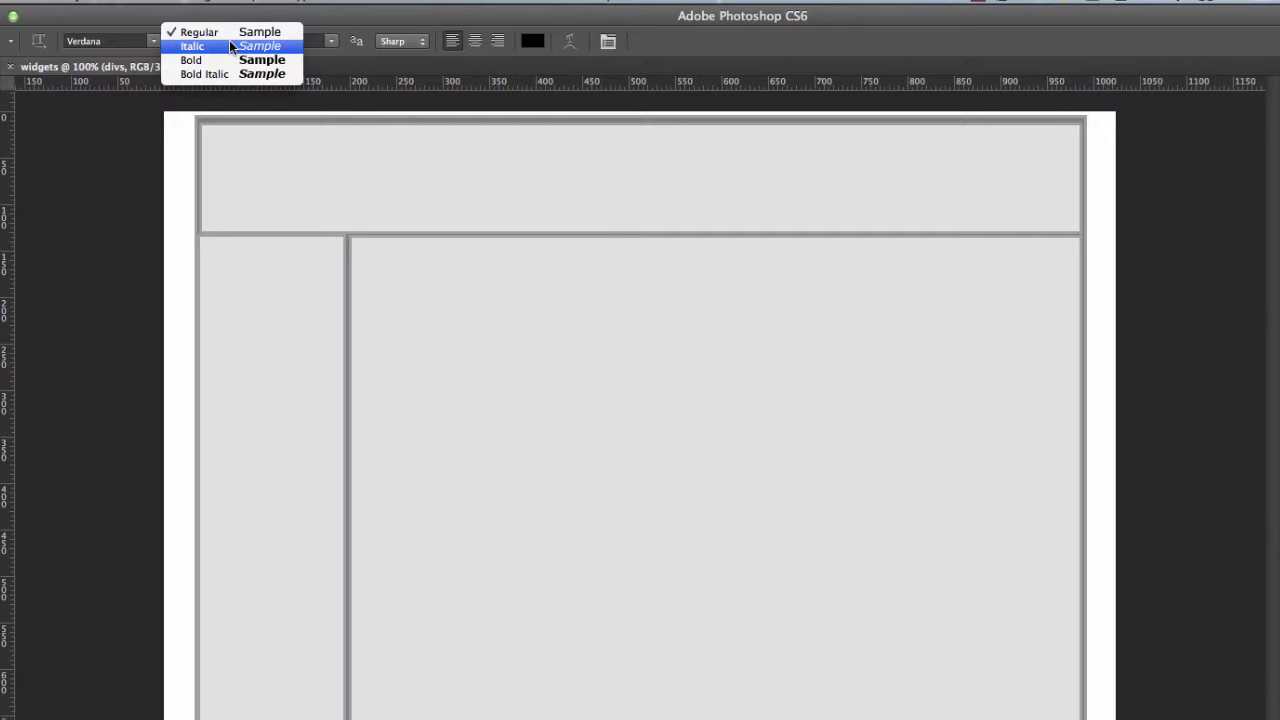
left_click(231, 60)
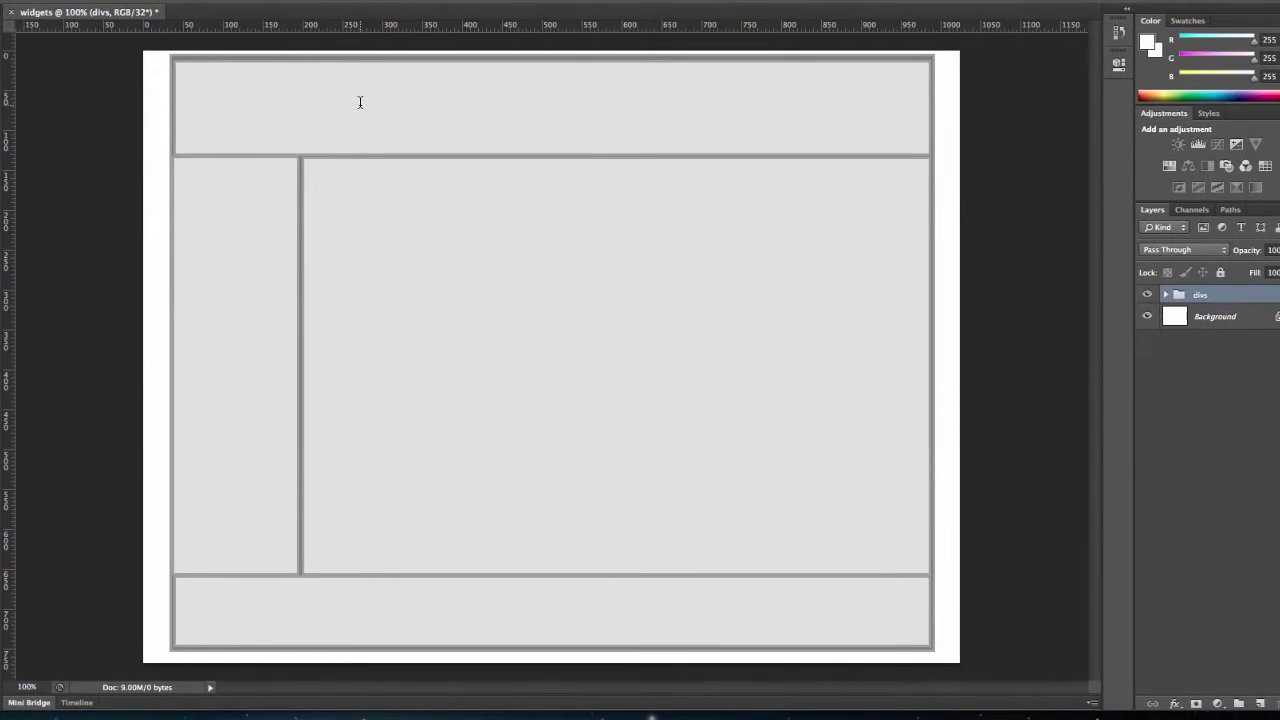
Type the title 'Wally's Widgets' in the header and shift it to the centre
left_click(360, 102)
type("Wa")
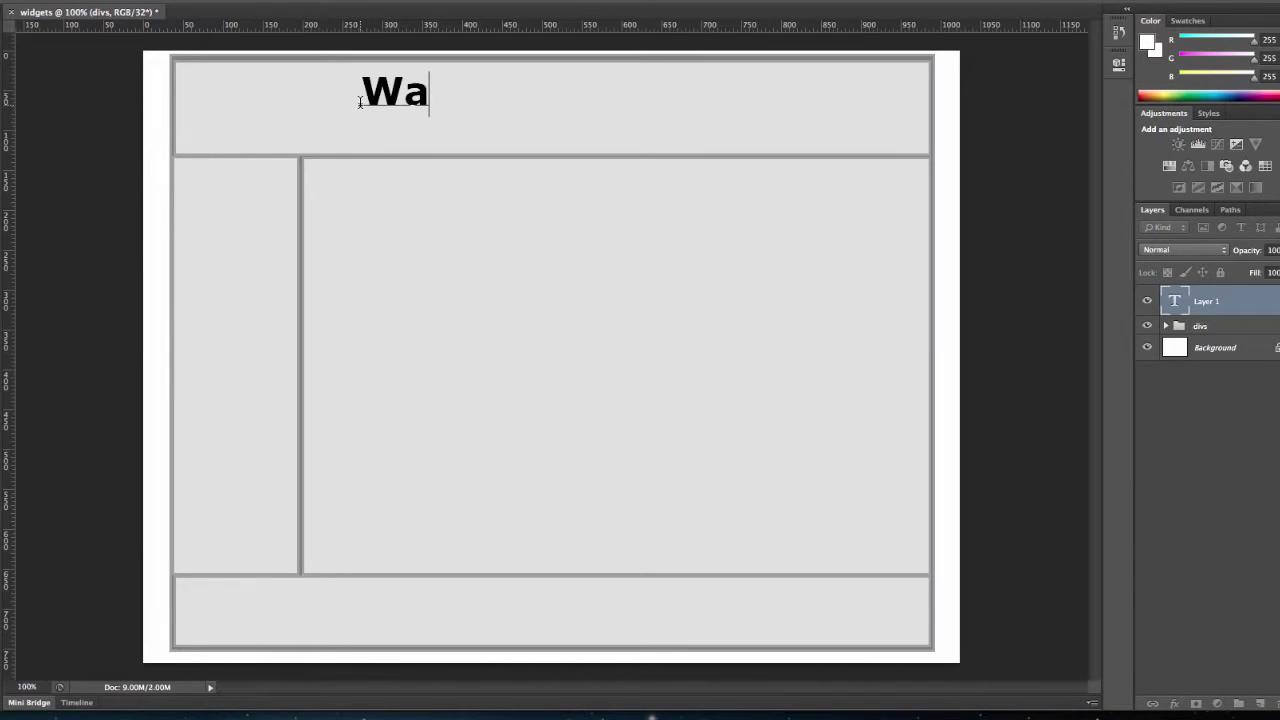
type("lly's Widgets")
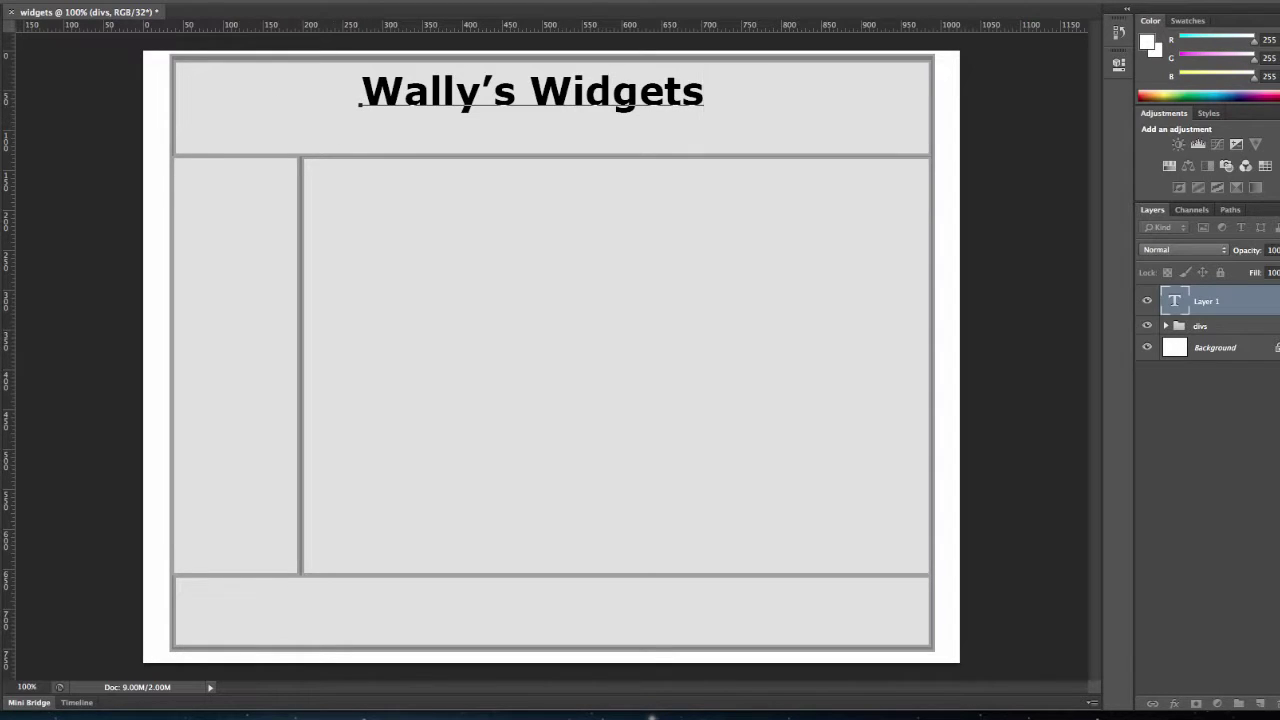
key("ctrl+Return")
left_click_drag(440, 104, 475, 99)
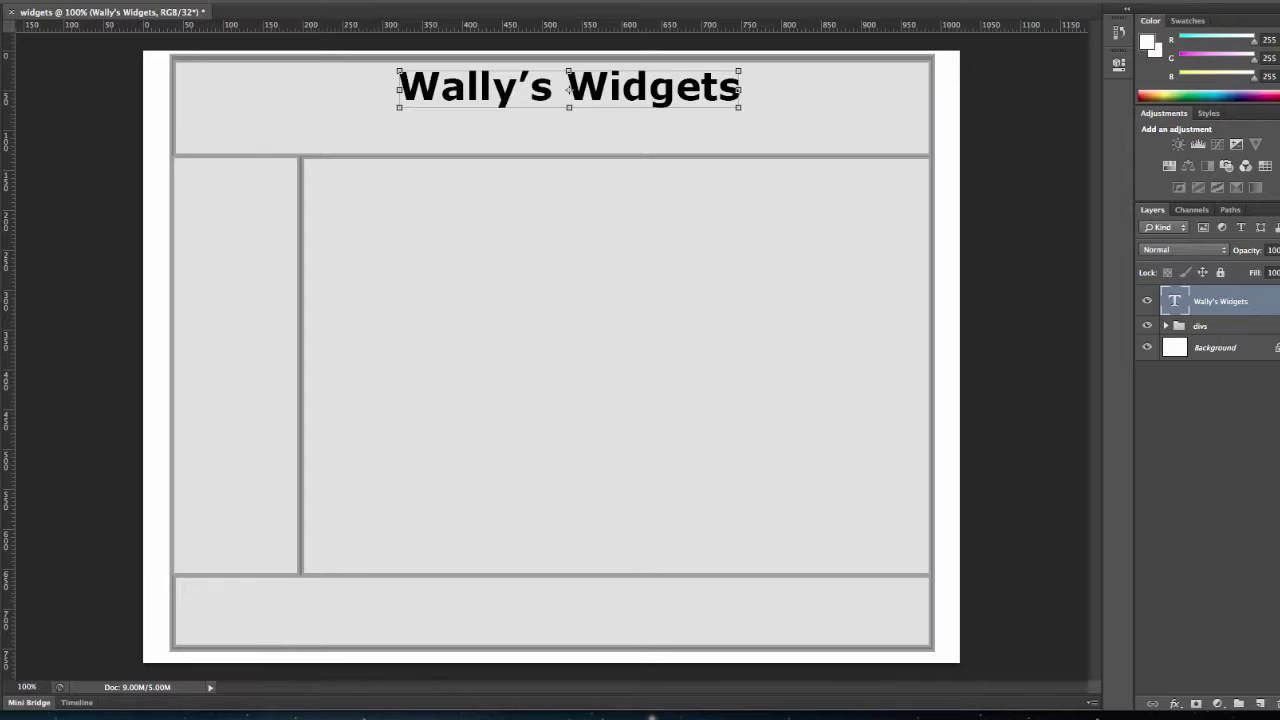
left_click(2, 396)
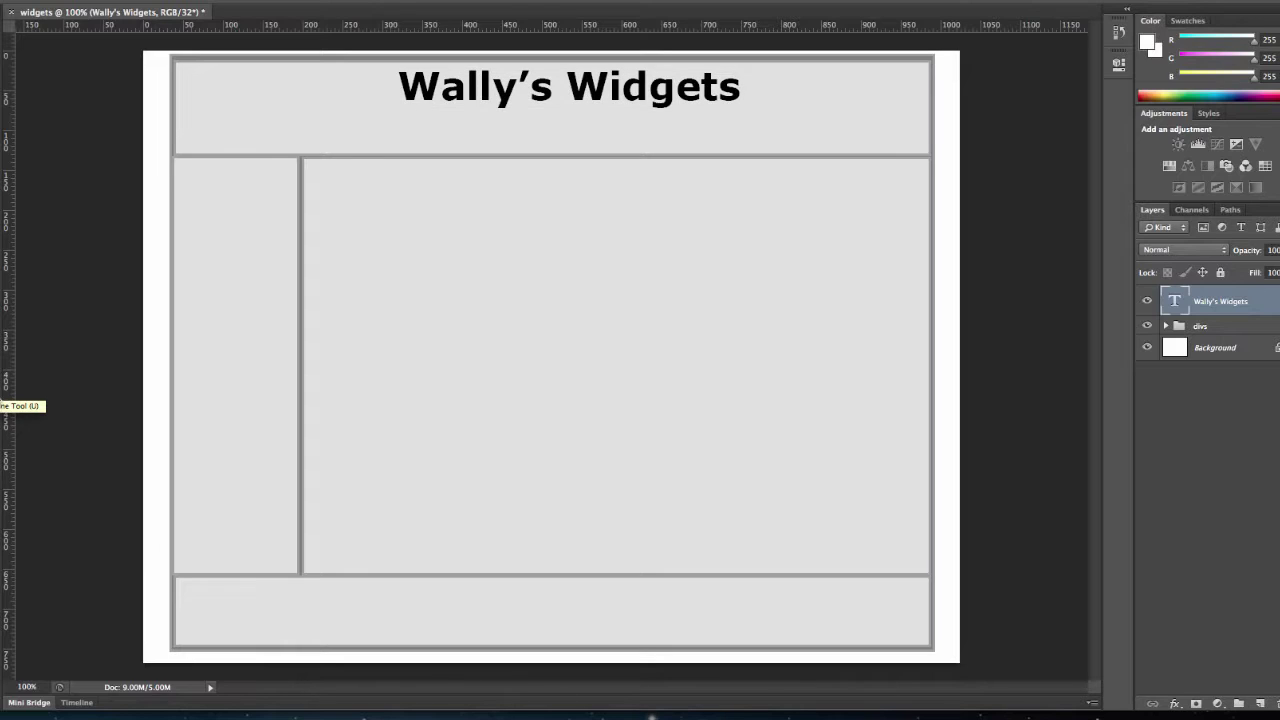
Draw a 105×20 px grey rounded-rectangle button just below the title
right_click(2, 396)
left_click(27, 388)
right_click(2, 405)
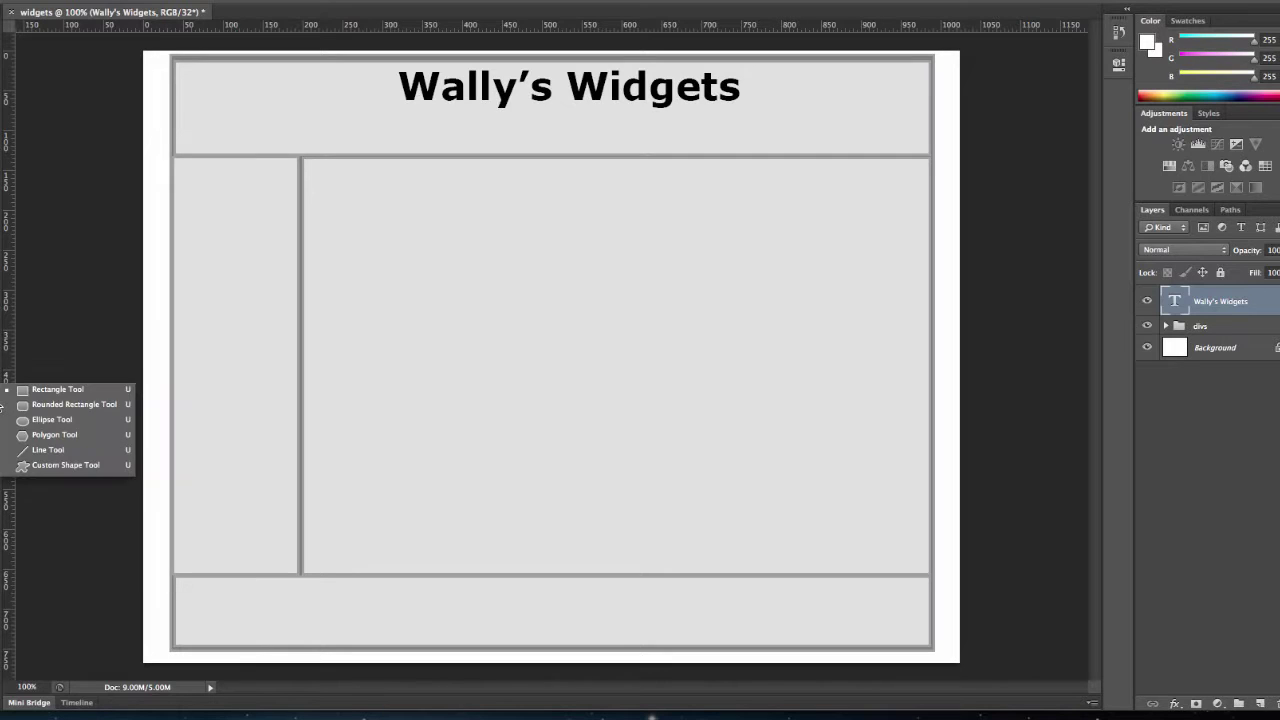
left_click(35, 403)
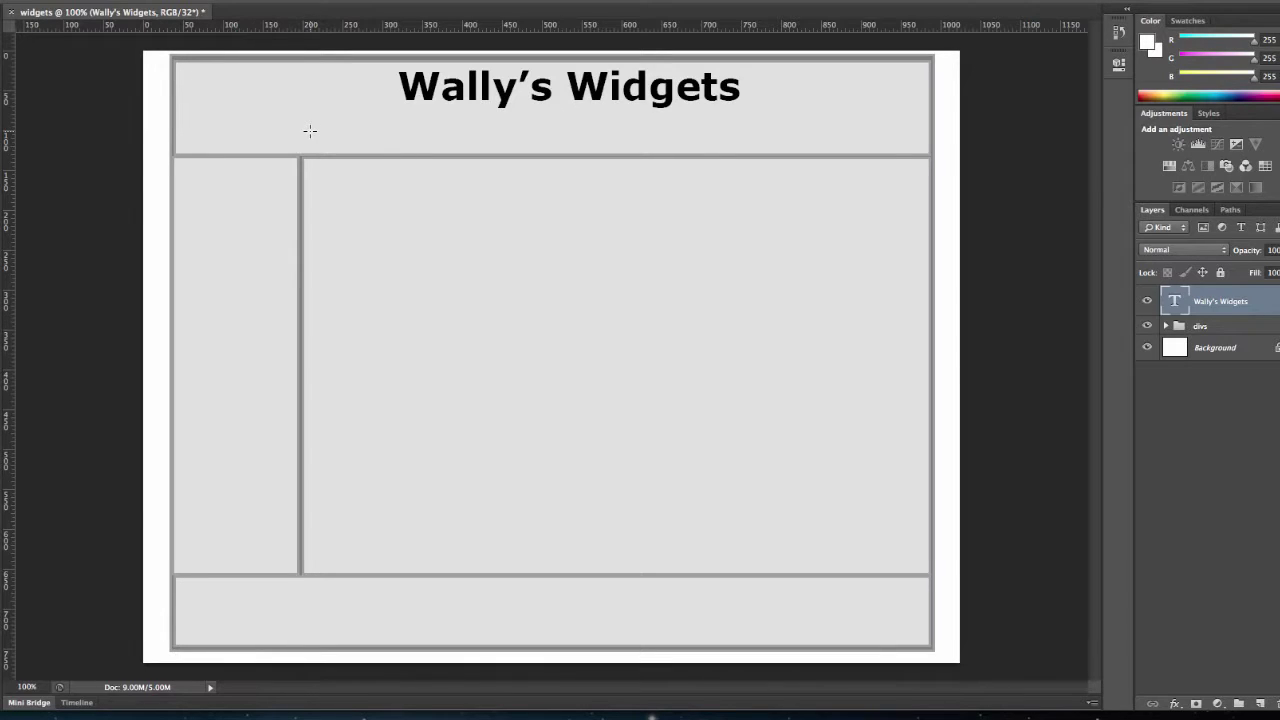
left_click_drag(310, 131, 405, 150)
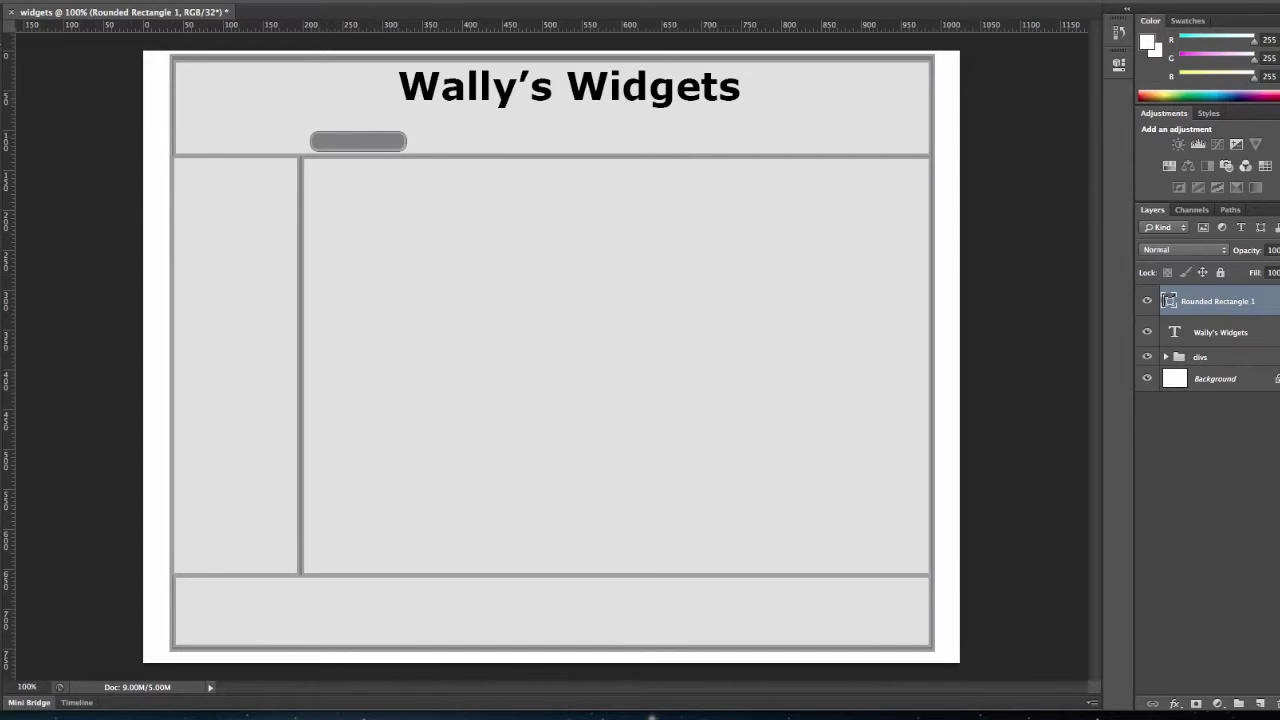
key("v")
Duplicate the button into copies placed to the right, nudging the last one 20 px
key("ctrl+j")
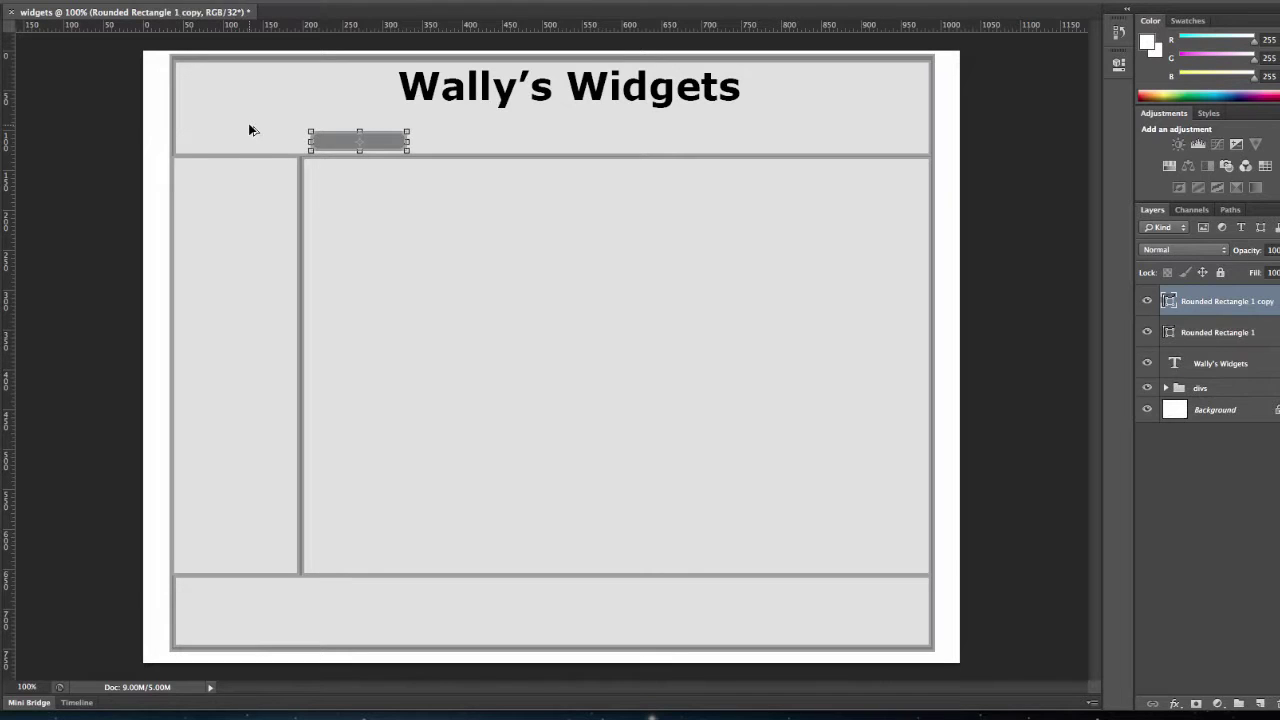
left_click_drag(359, 146, 572, 149)
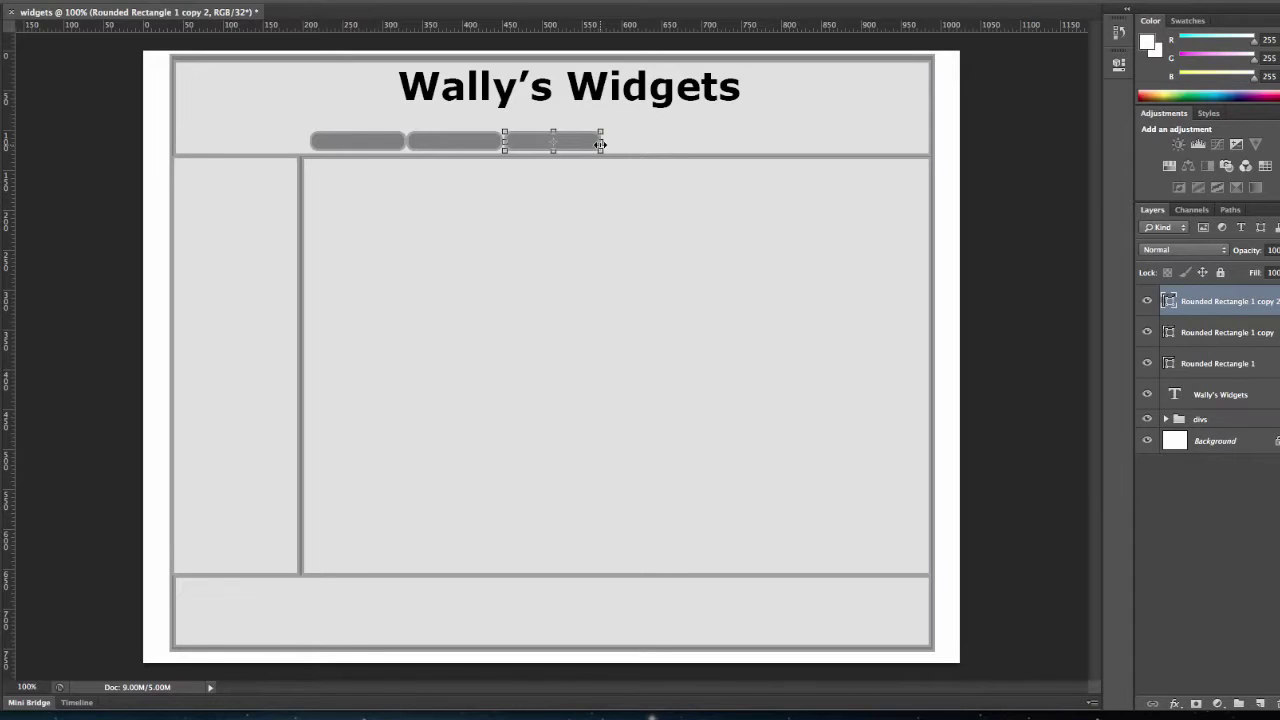
left_click_drag(600, 145, 835, 147, "alt")
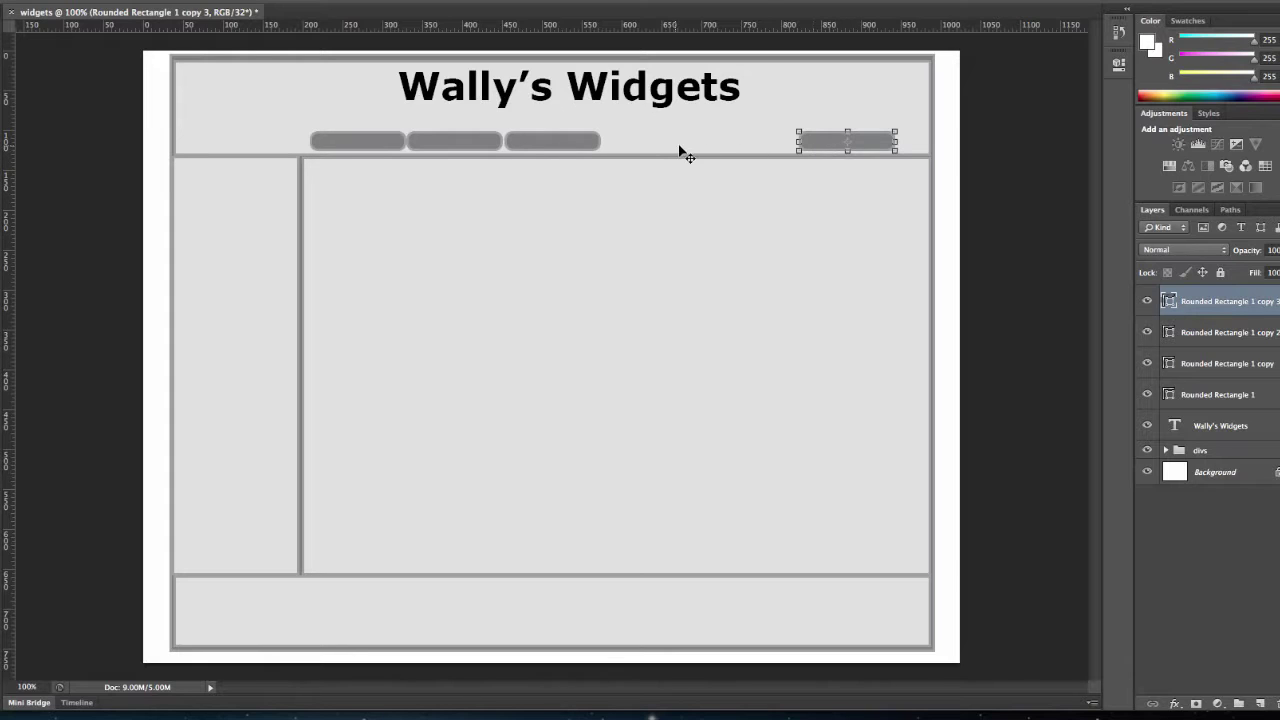
key("shift+Right")
key("shift+Right")
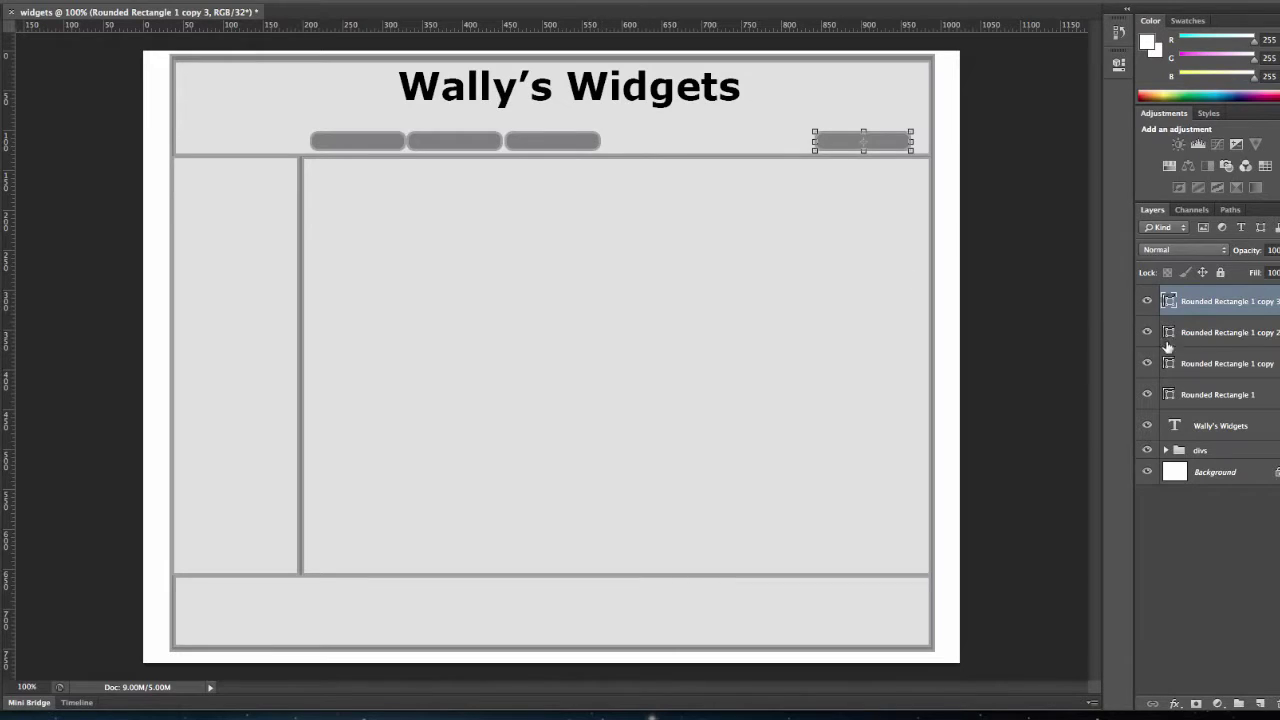
Move the third, second and first buttons into an even row beside the fourth
left_click(1214, 340)
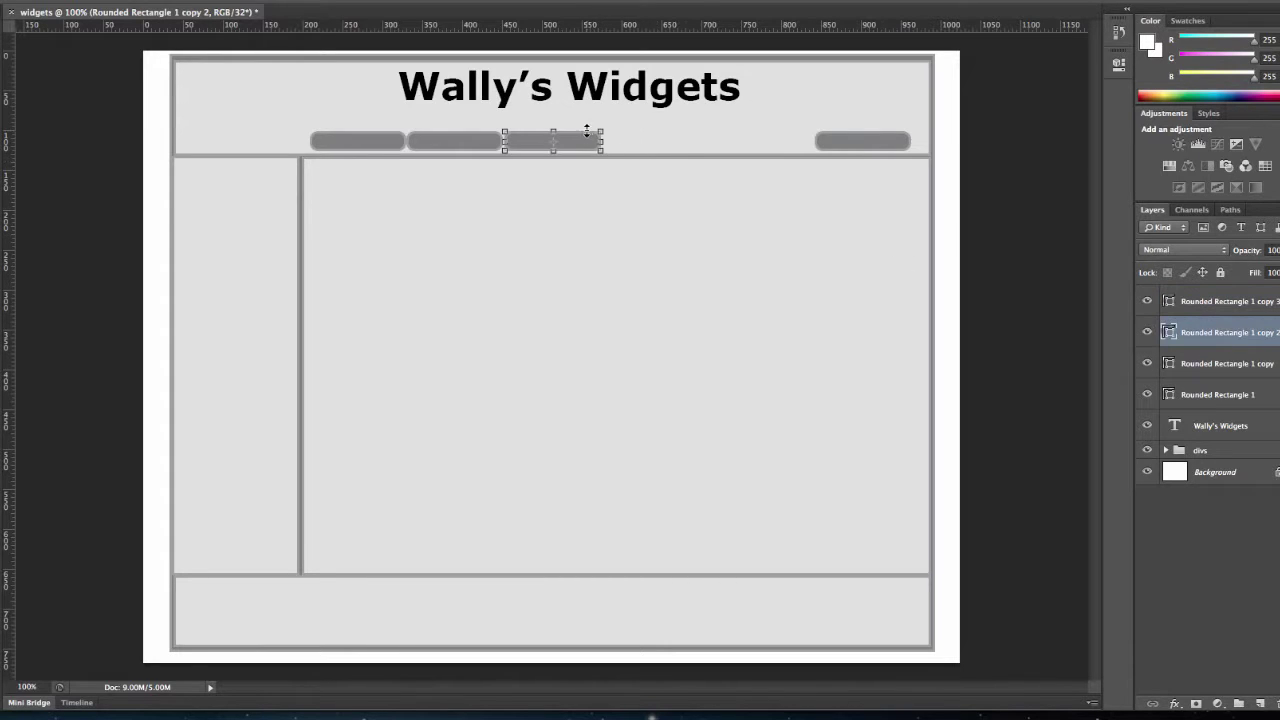
left_click_drag(591, 149, 788, 148)
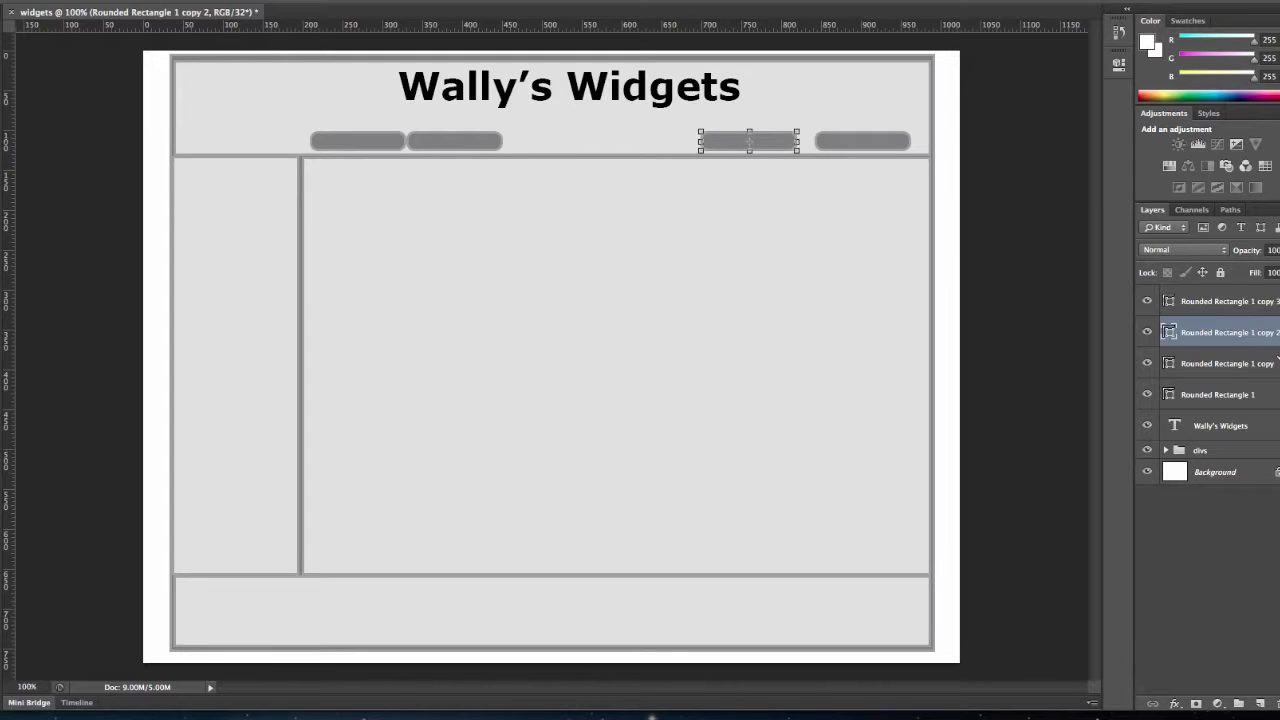
left_click(1238, 366)
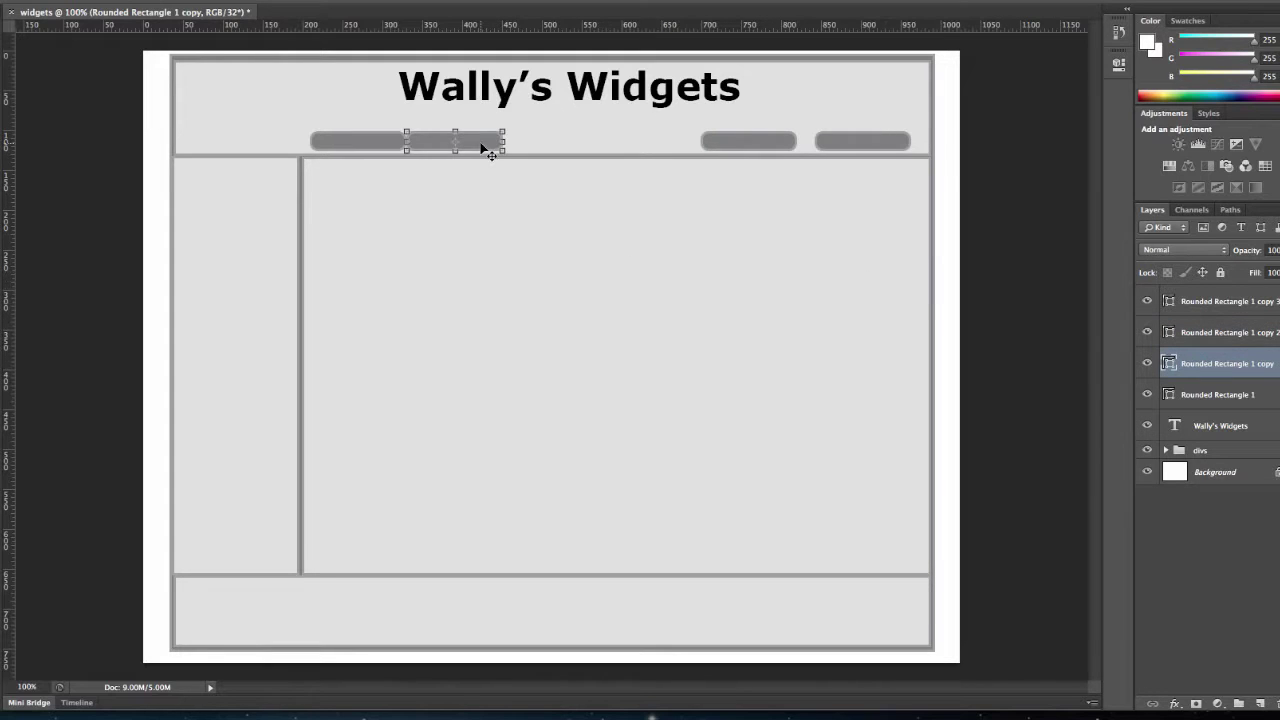
left_click_drag(486, 149, 661, 147)
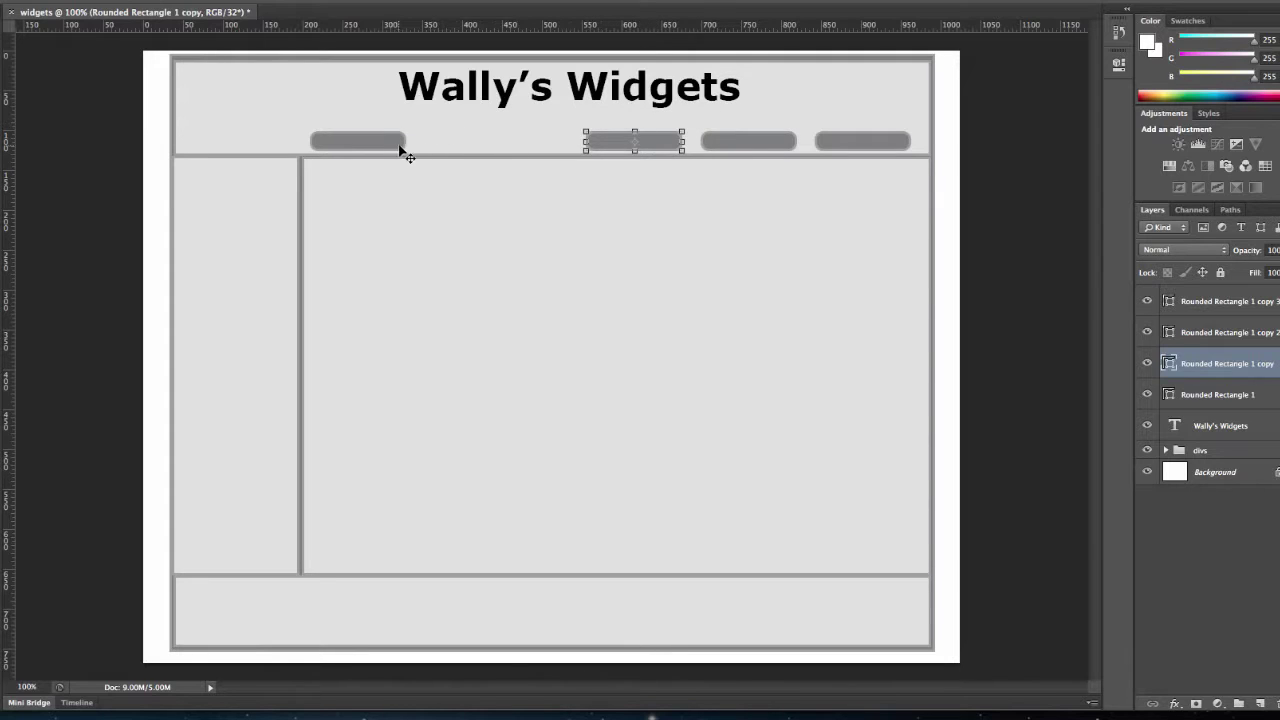
key("Right")
key("Right")
key("Right")
left_click(1226, 395)
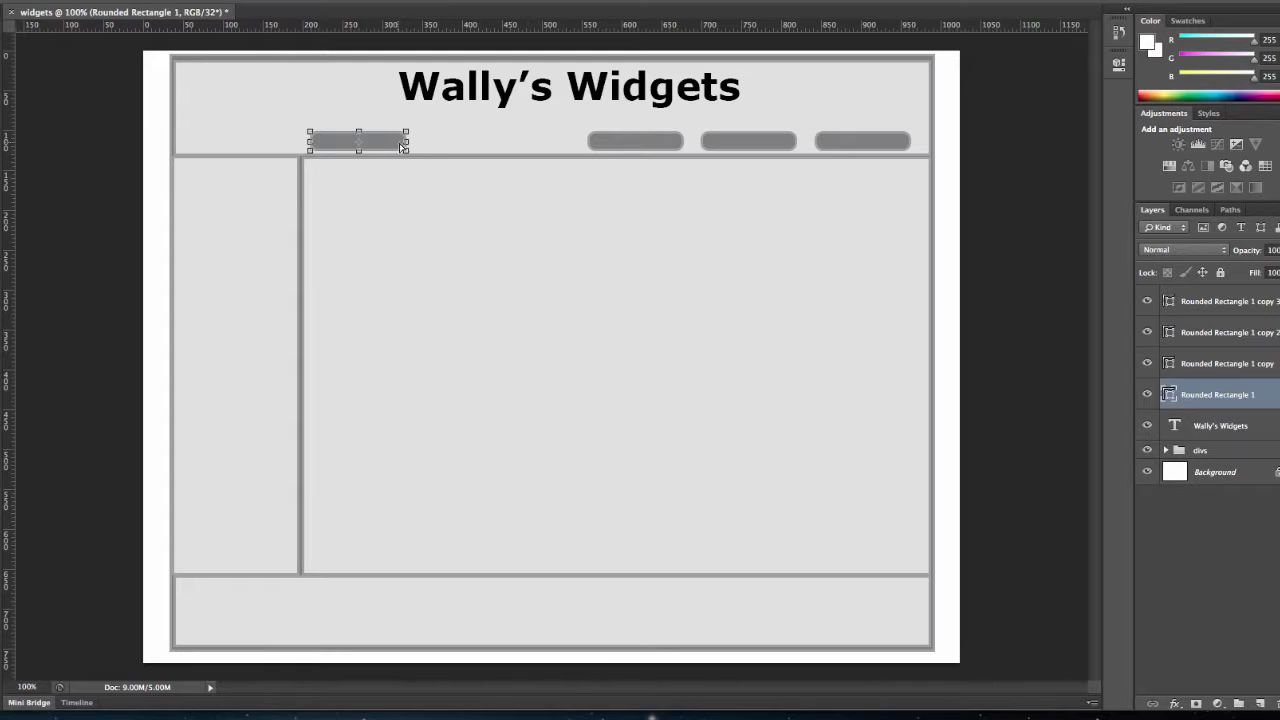
left_click_drag(396, 145, 562, 146)
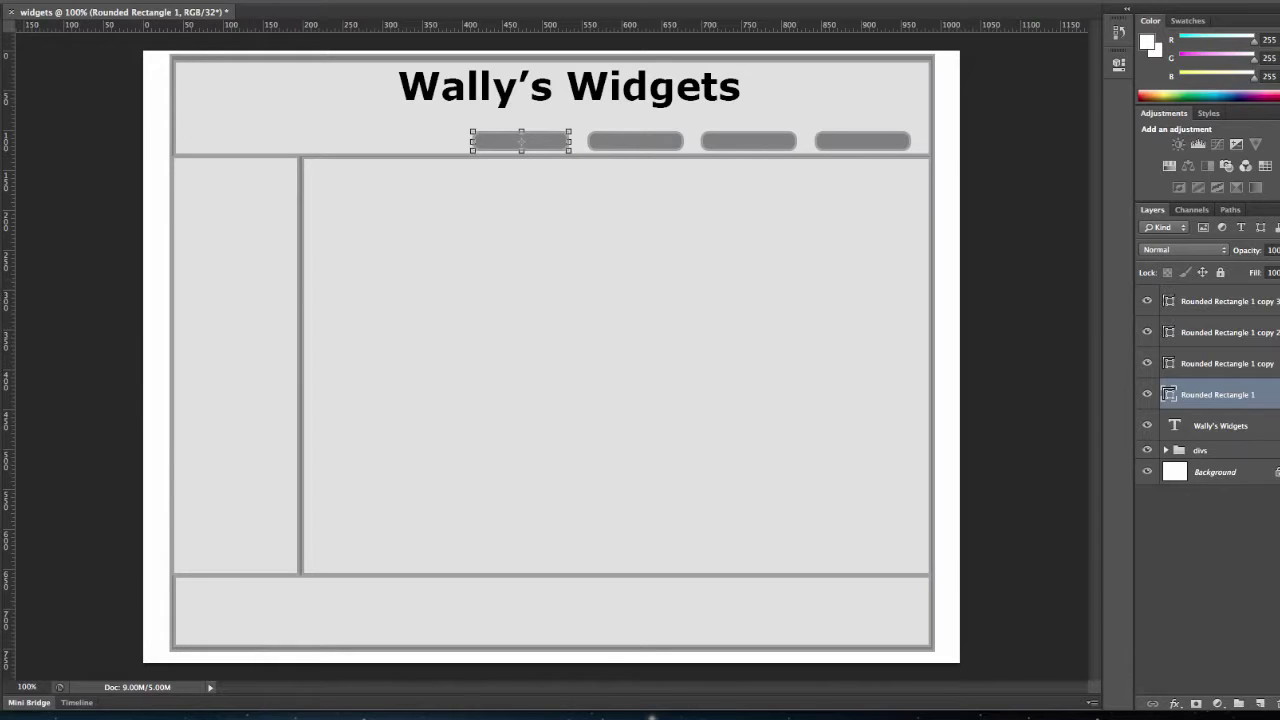
Set the text size to 12 pt, then add a 'Home' label moved and scaled onto the first button
key("Return")
left_click(278, 7)
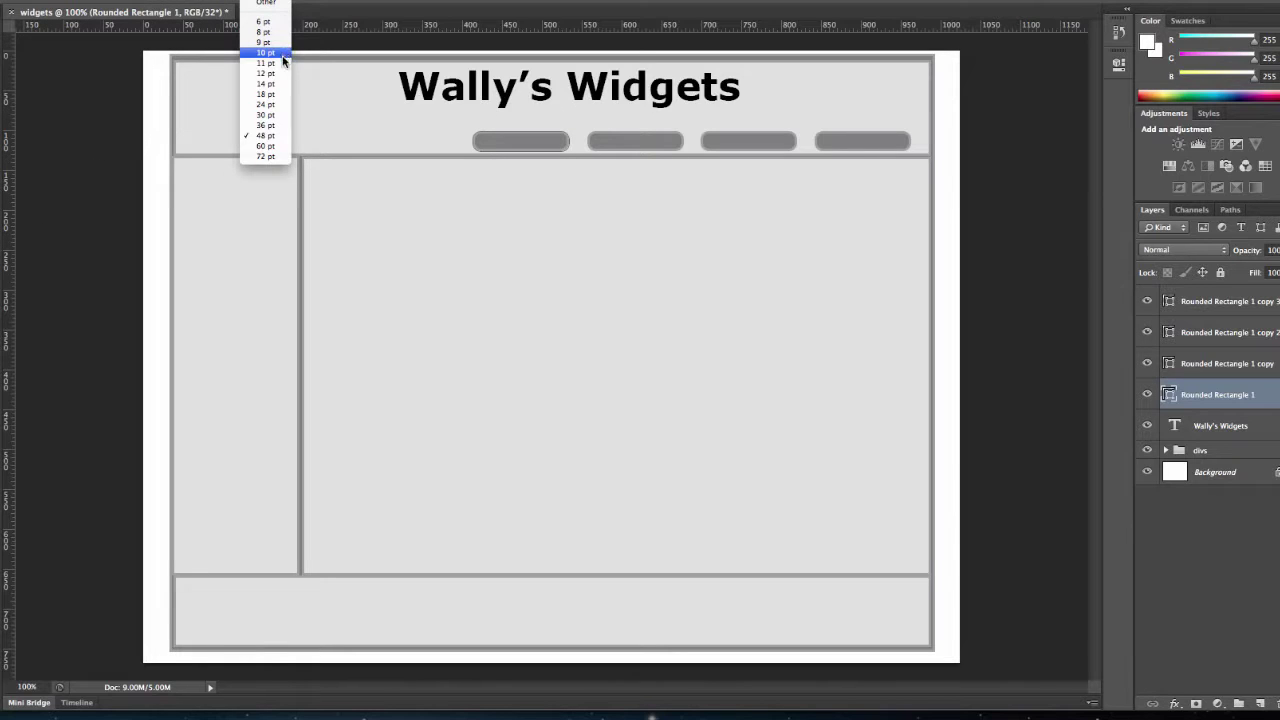
left_click(268, 73)
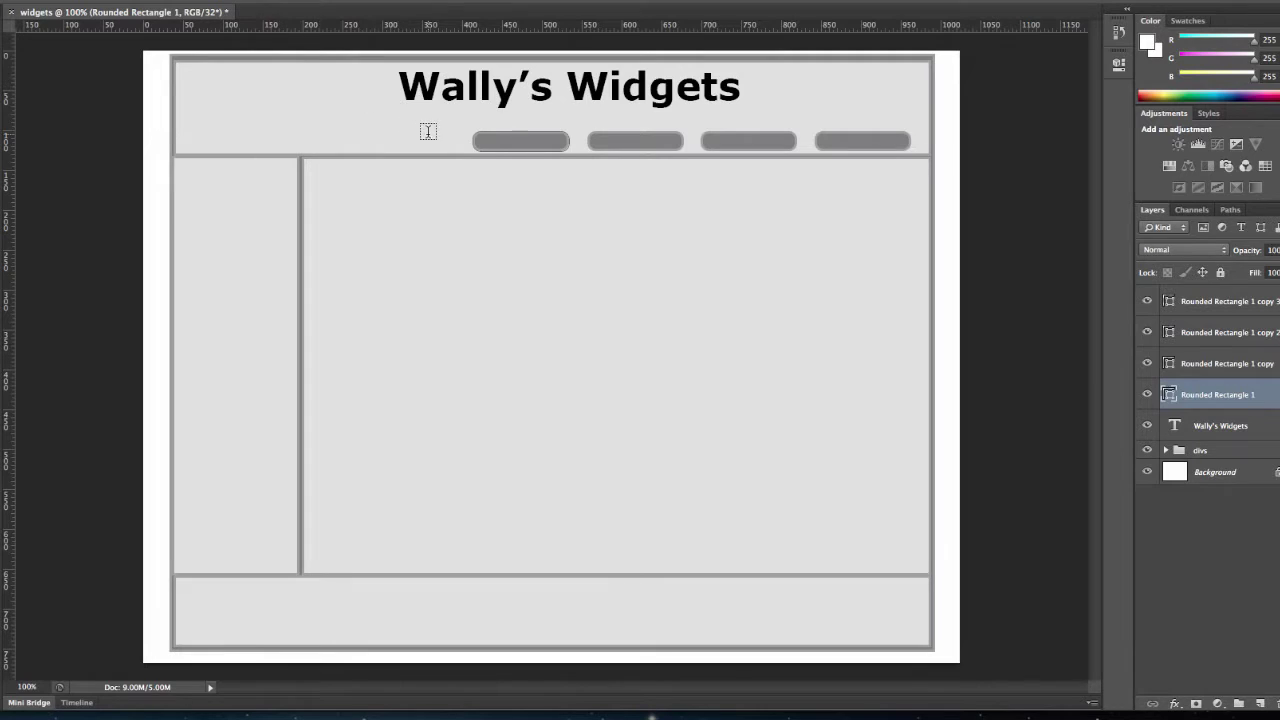
left_click(497, 141)
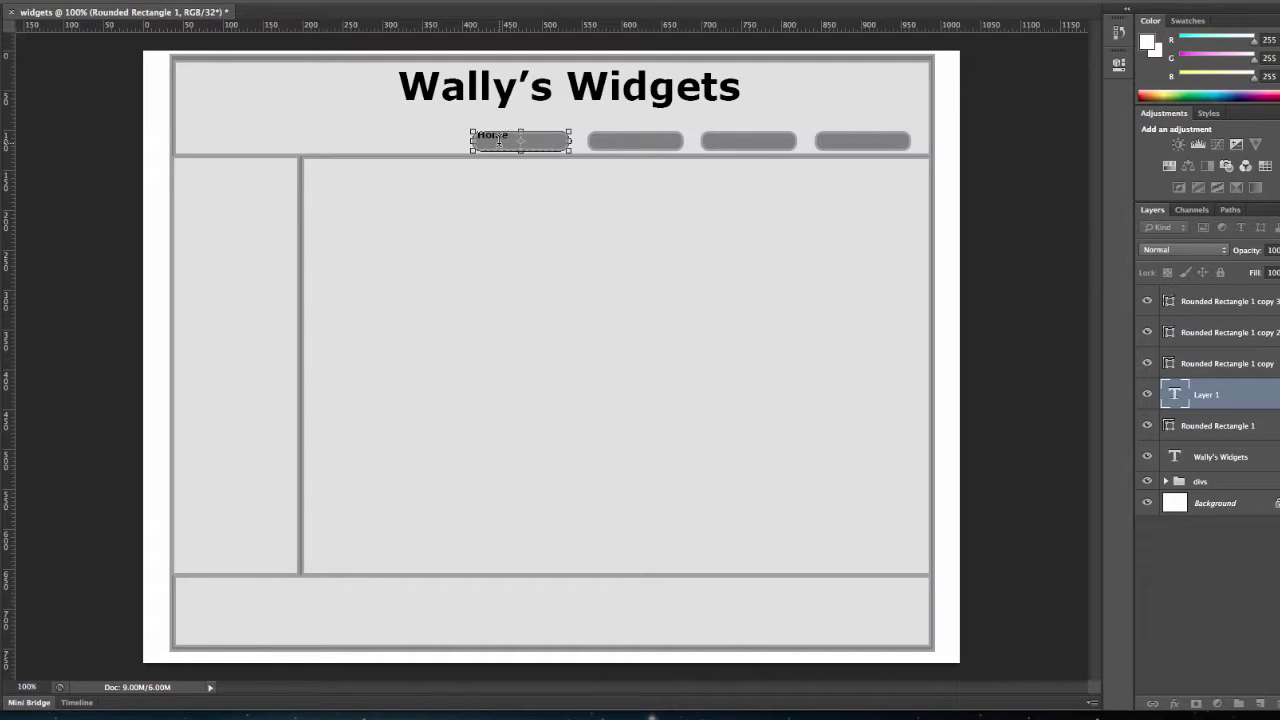
left_click(2, 40)
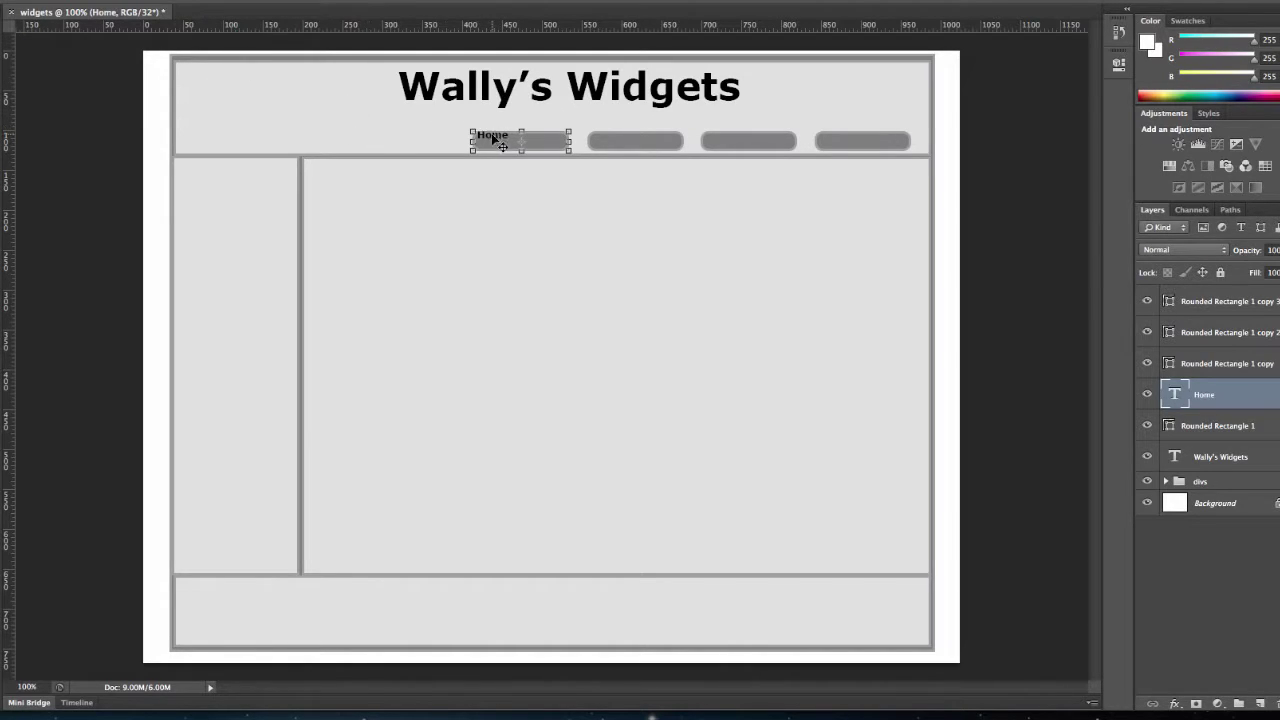
left_click_drag(497, 142, 521, 147)
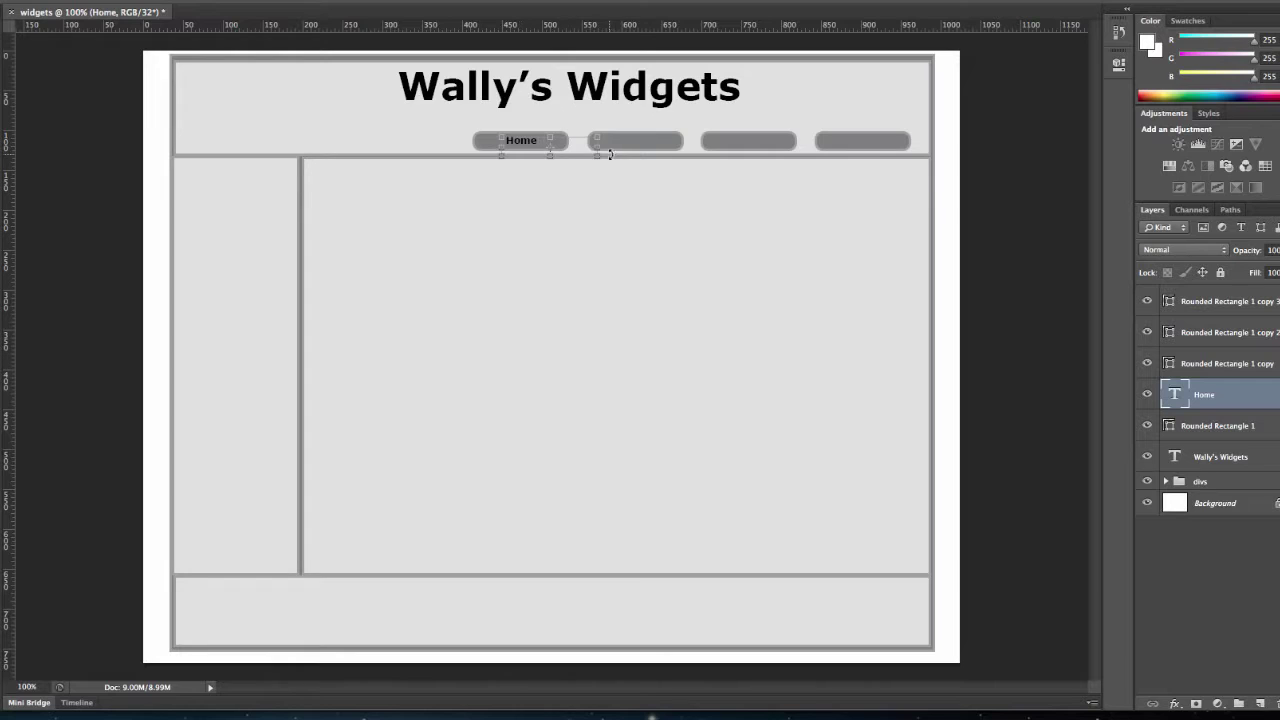
mouse_move(598, 155)
left_mouse_down()
mouse_move(572, 150)
mouse_move(599, 160)
left_mouse_up()
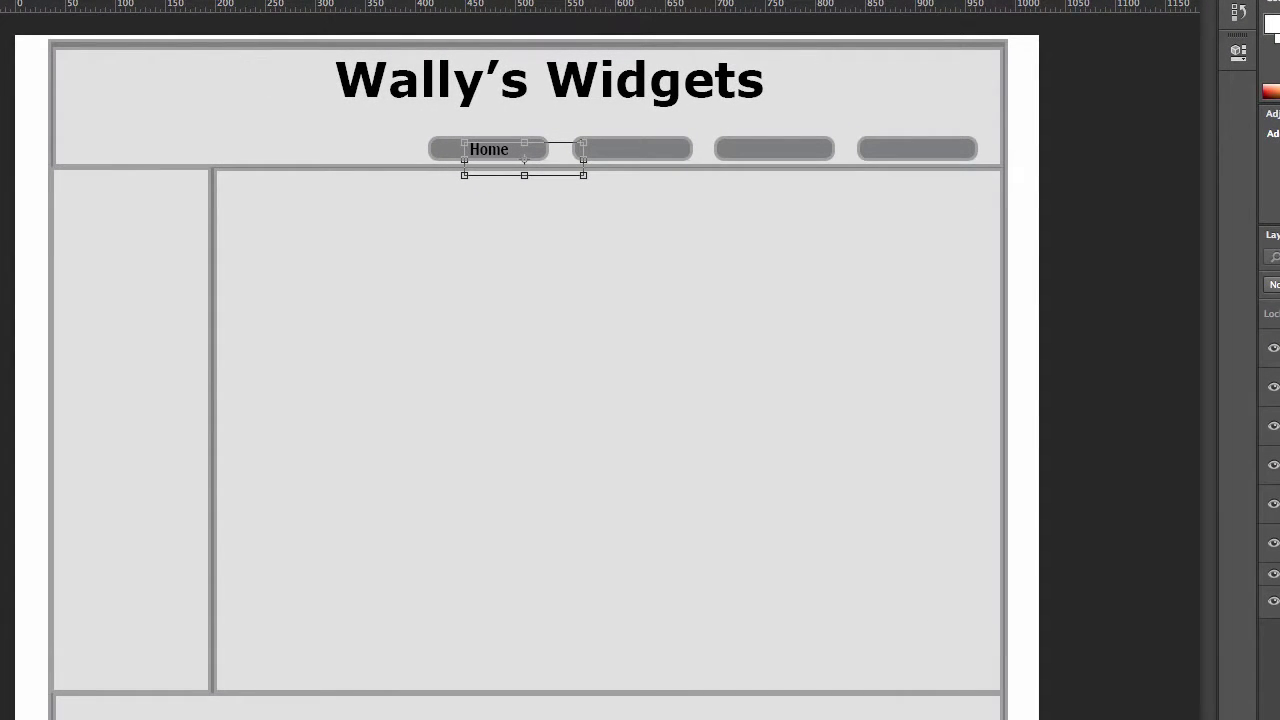
Apply the Home label scaling and draw a text box inside the second nav button
key("t")
left_click(778, 241)
left_click_drag(581, 157, 661, 163)
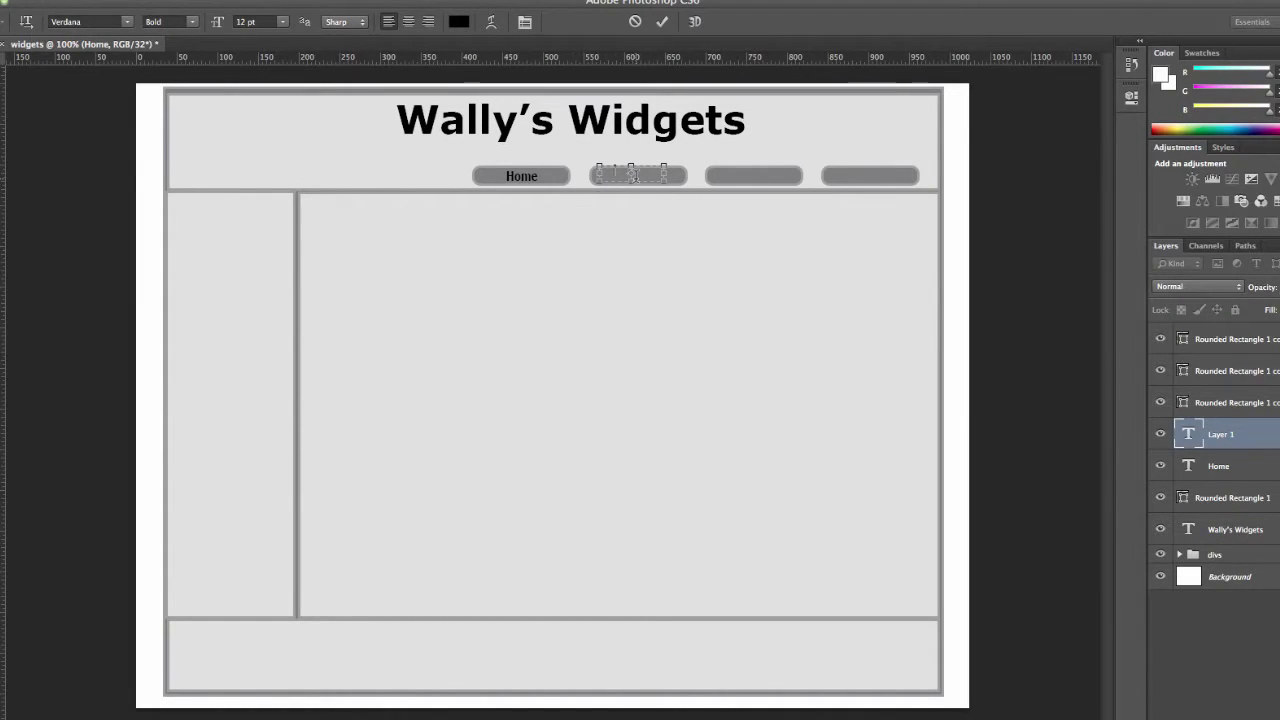
left_click_drag(631, 182, 632, 197)
left_click(459, 21)
left_click(732, 243)
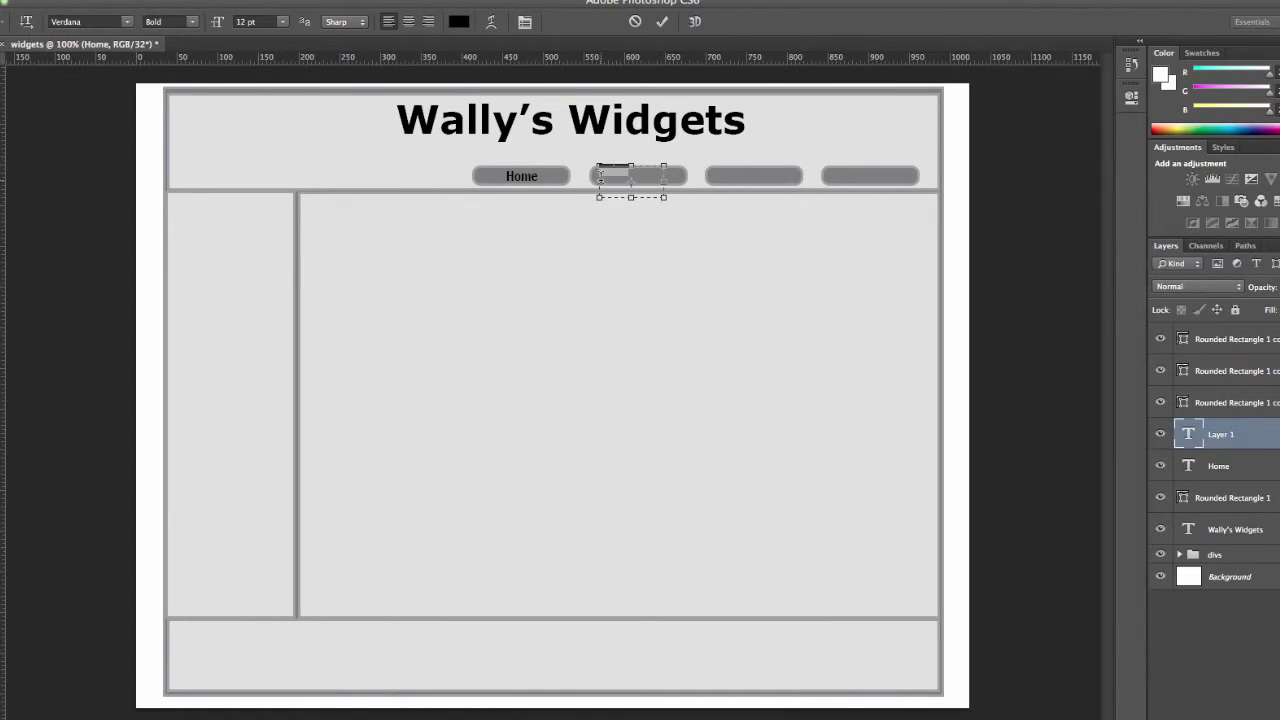
key("v")
left_click(632, 163)
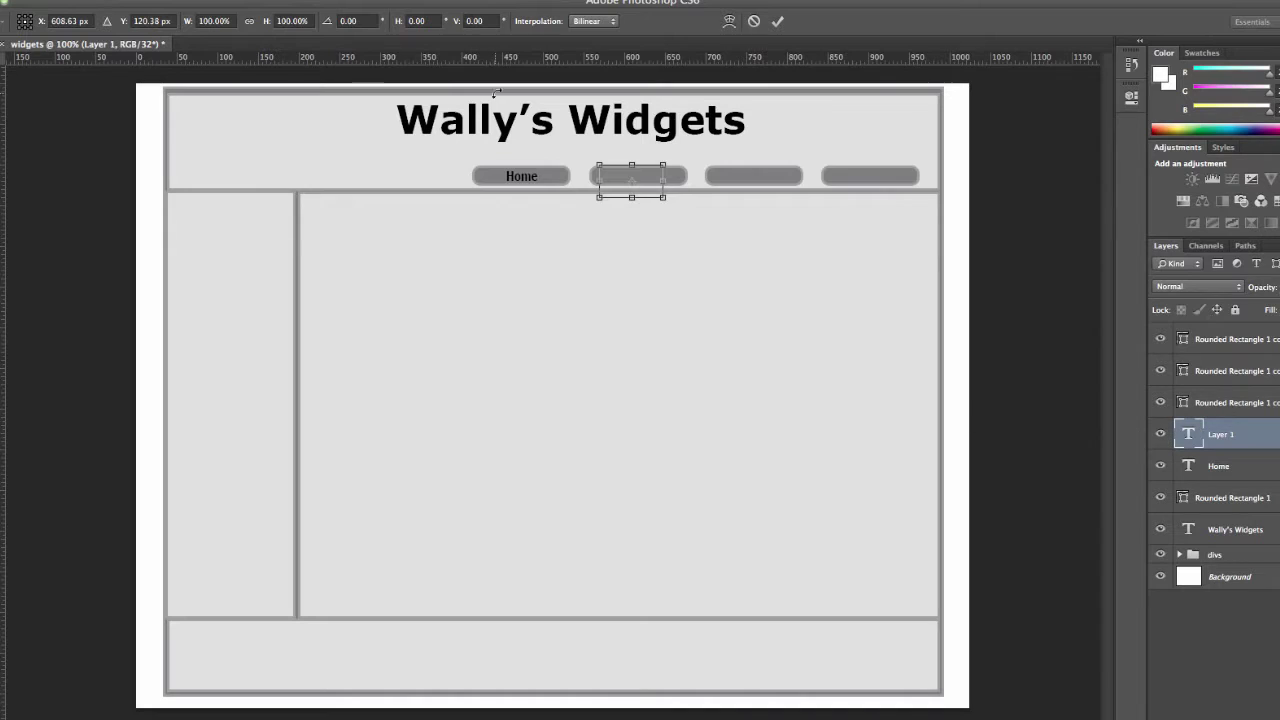
key("Return")
Start the second button's text label, keeping the text colour black
left_click(620, 180)
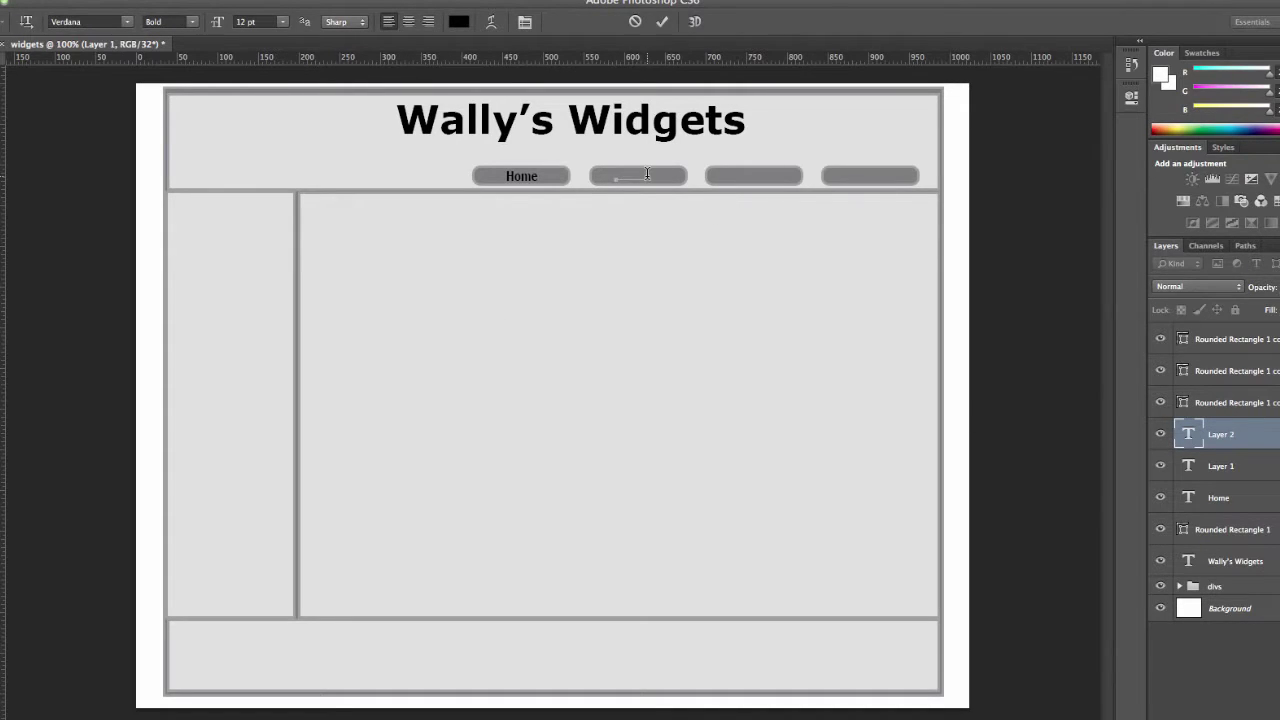
left_click(460, 21)
left_click(711, 210)
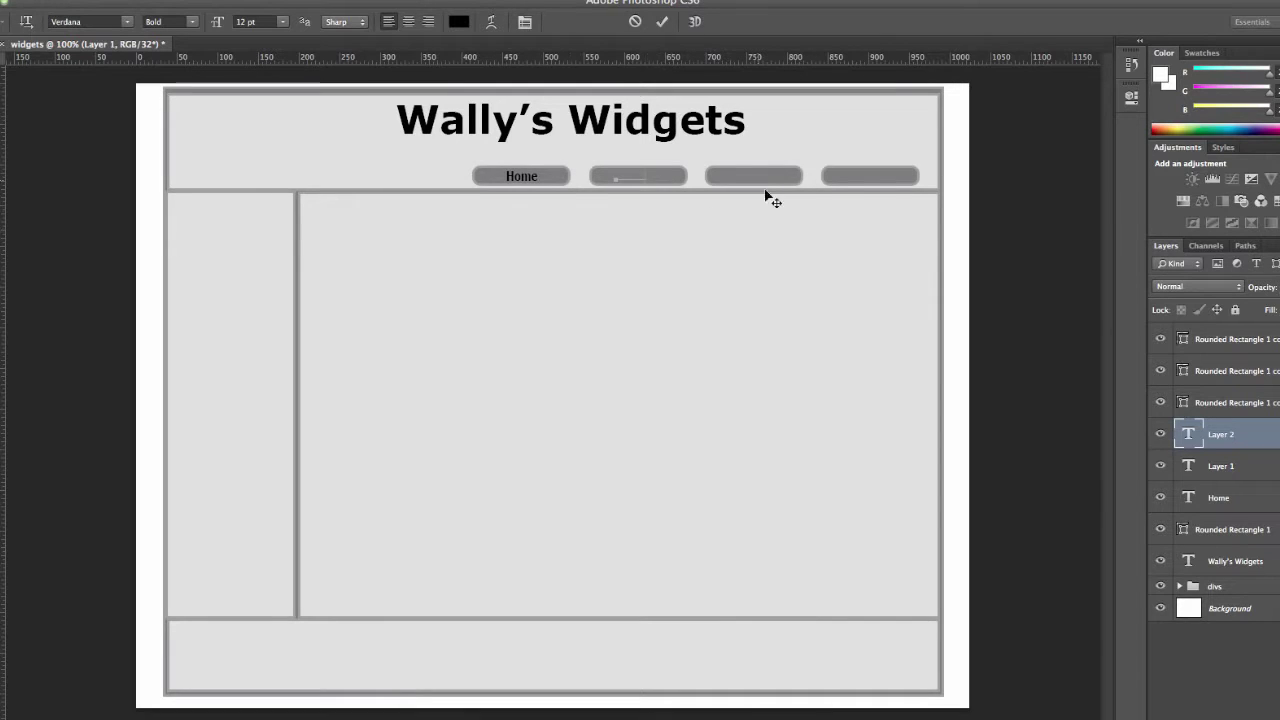
left_click(460, 21)
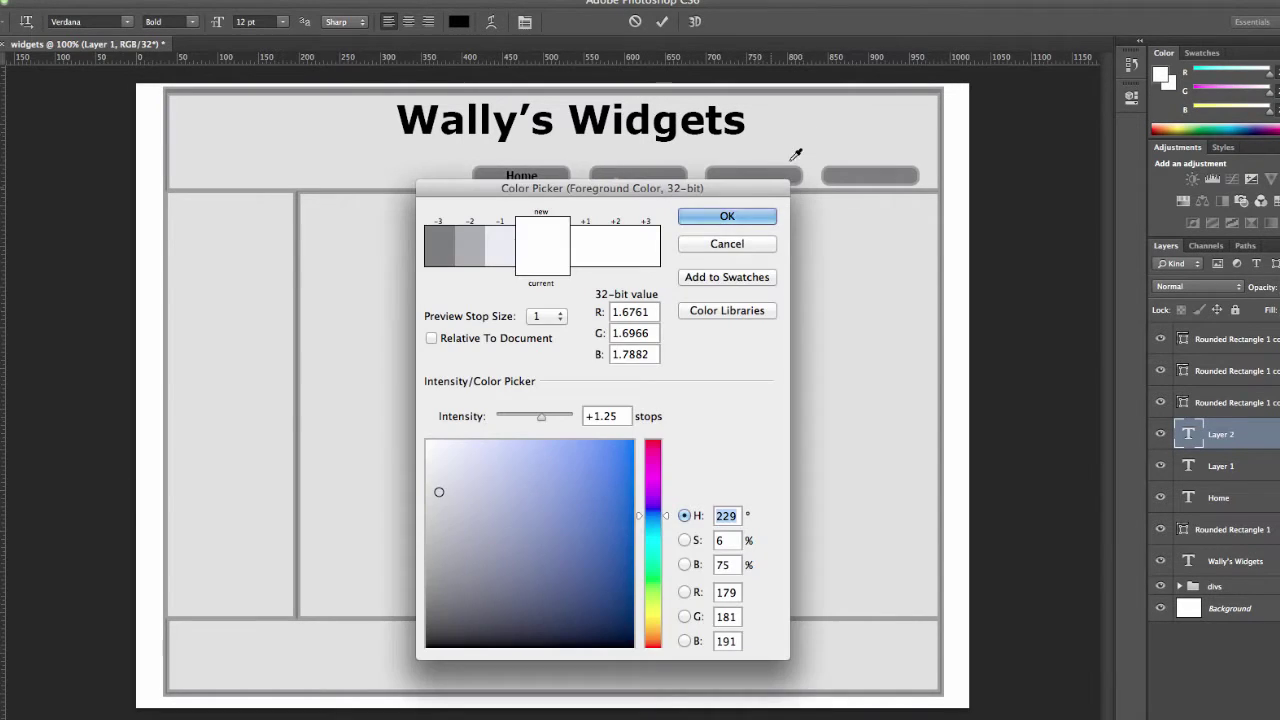
left_click(720, 212)
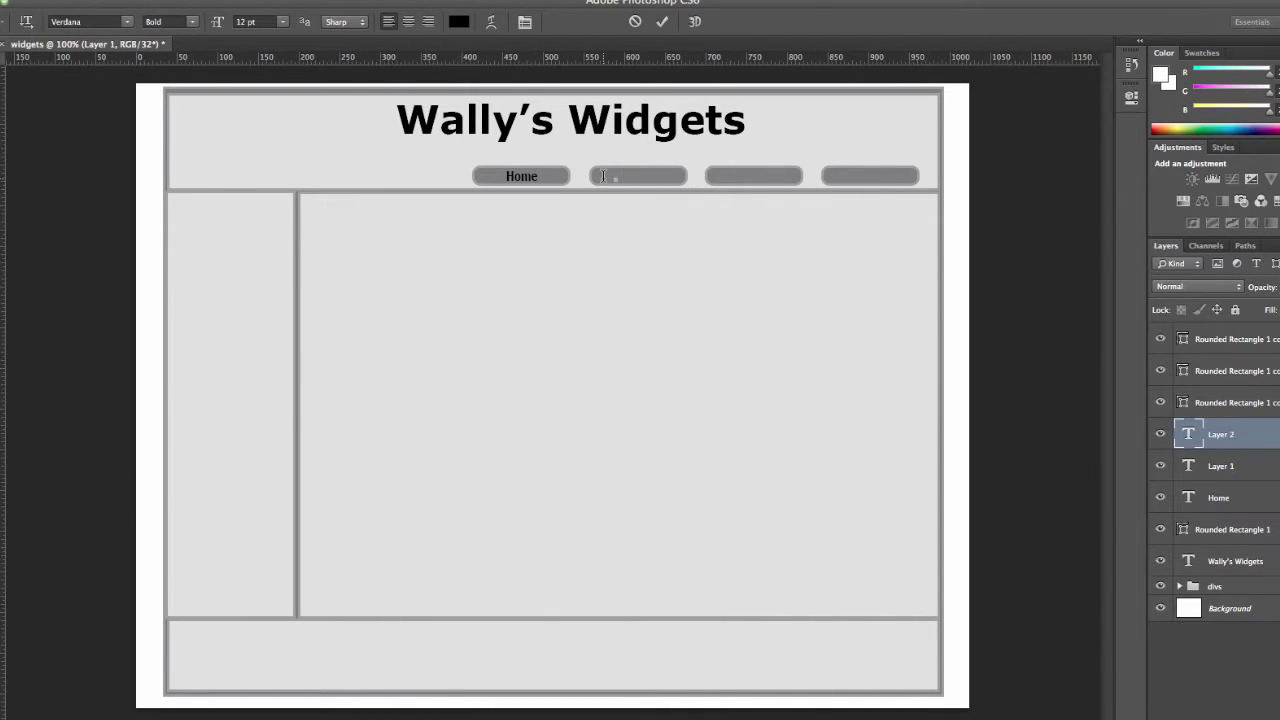
left_click(1188, 433)
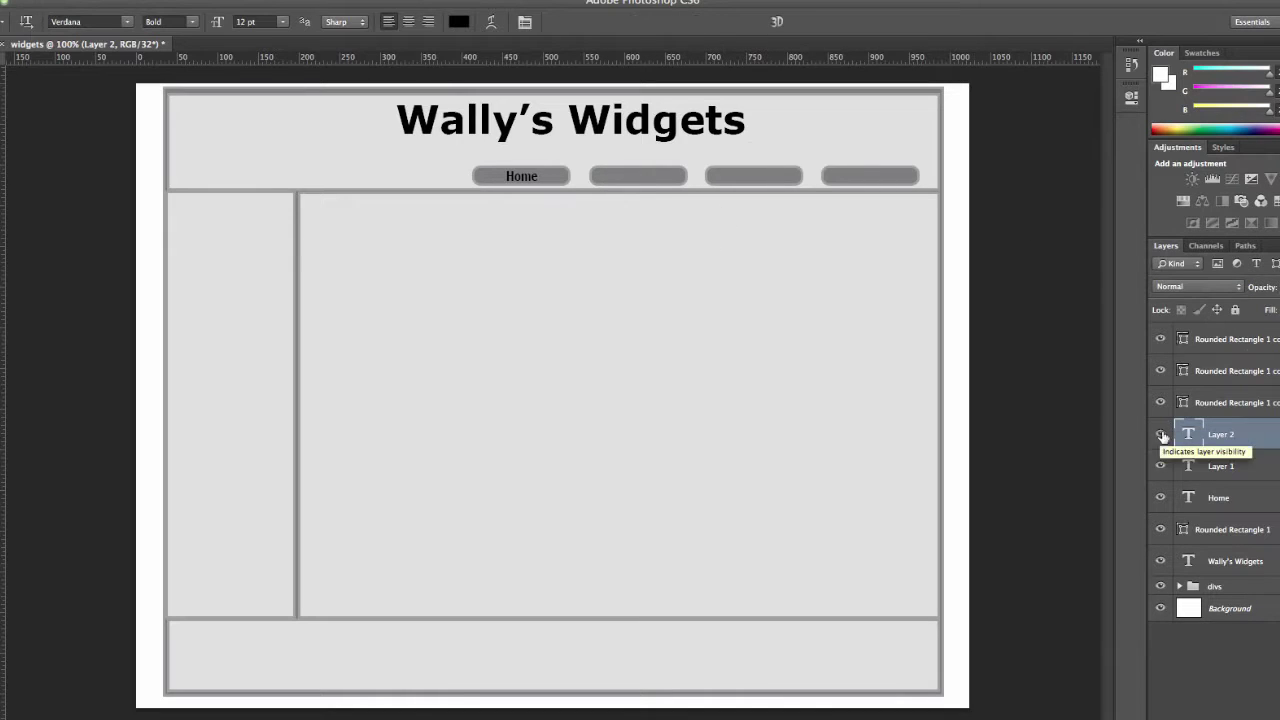
Draw a text box in the third button and move Layers 1–3 above the buttons
left_click_drag(722, 166, 780, 182)
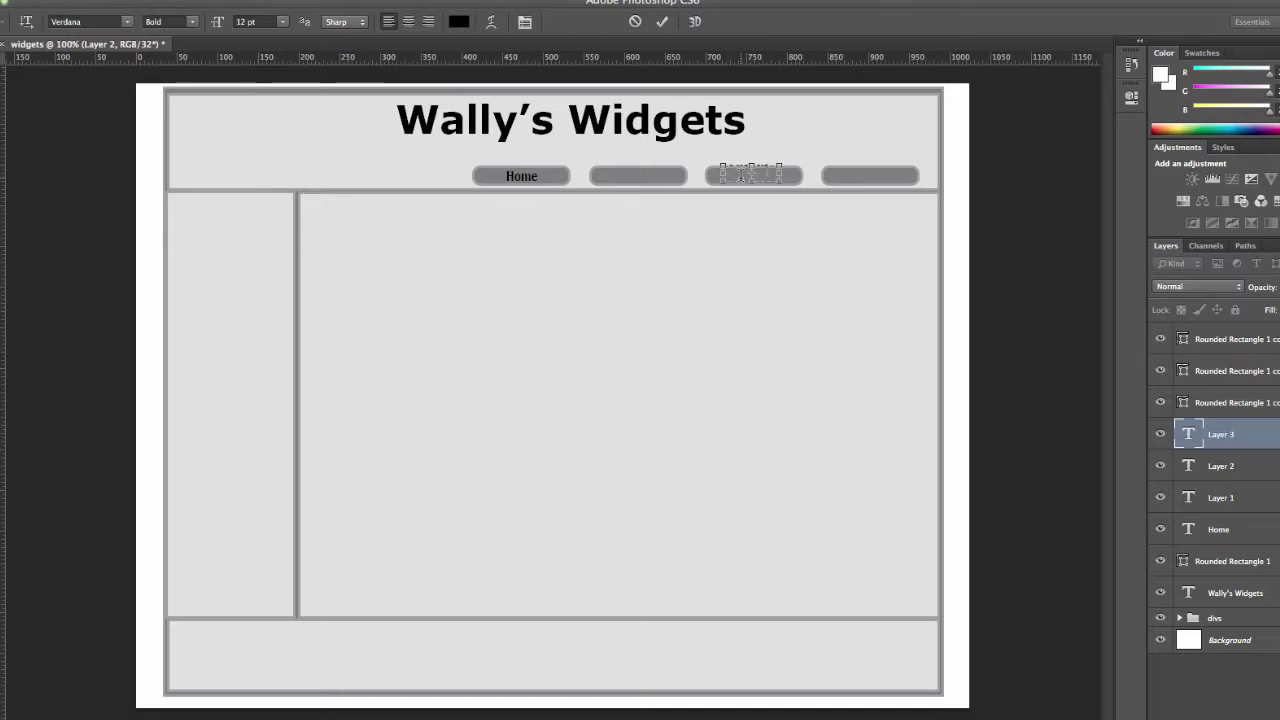
left_click_drag(1215, 434, 1220, 340)
left_click_drag(1222, 467, 1220, 362)
left_click_drag(1232, 495, 1229, 432)
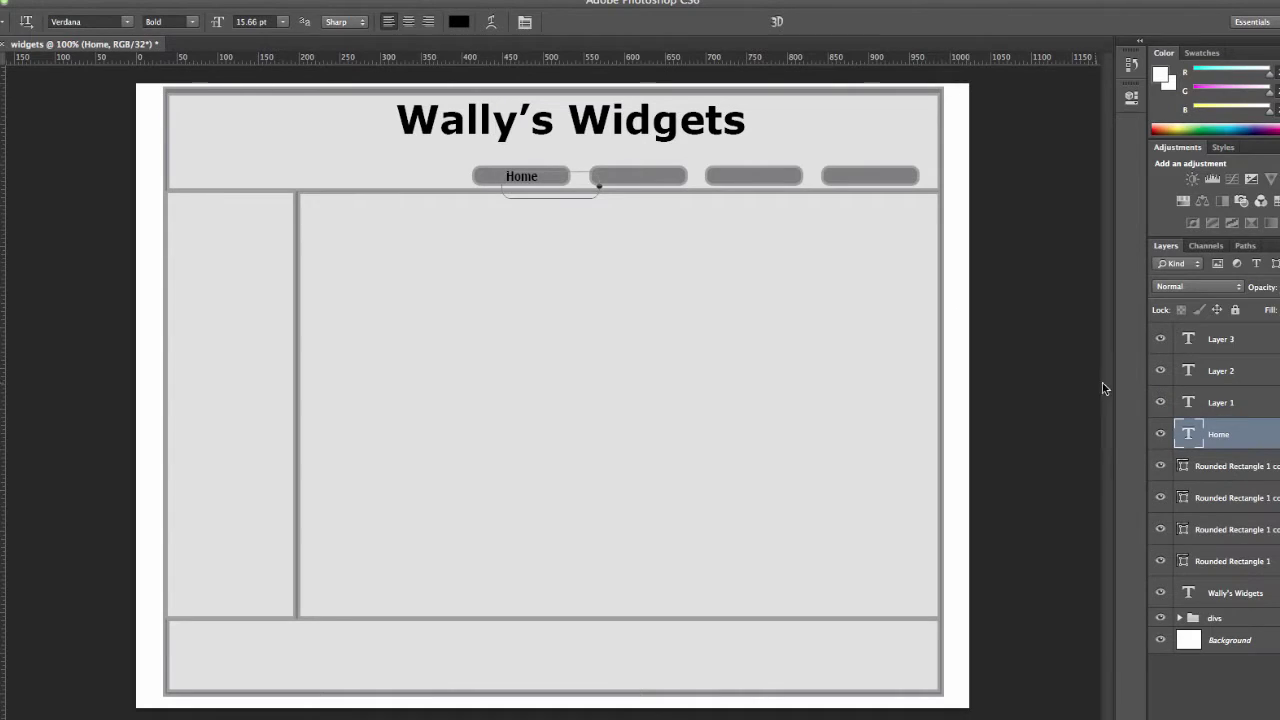
Enter 'Sales' as the second button's label and position it on the button
double_click(1190, 401)
type("Sales")
key("ctrl+Return")
key("v")
left_click(660, 195)
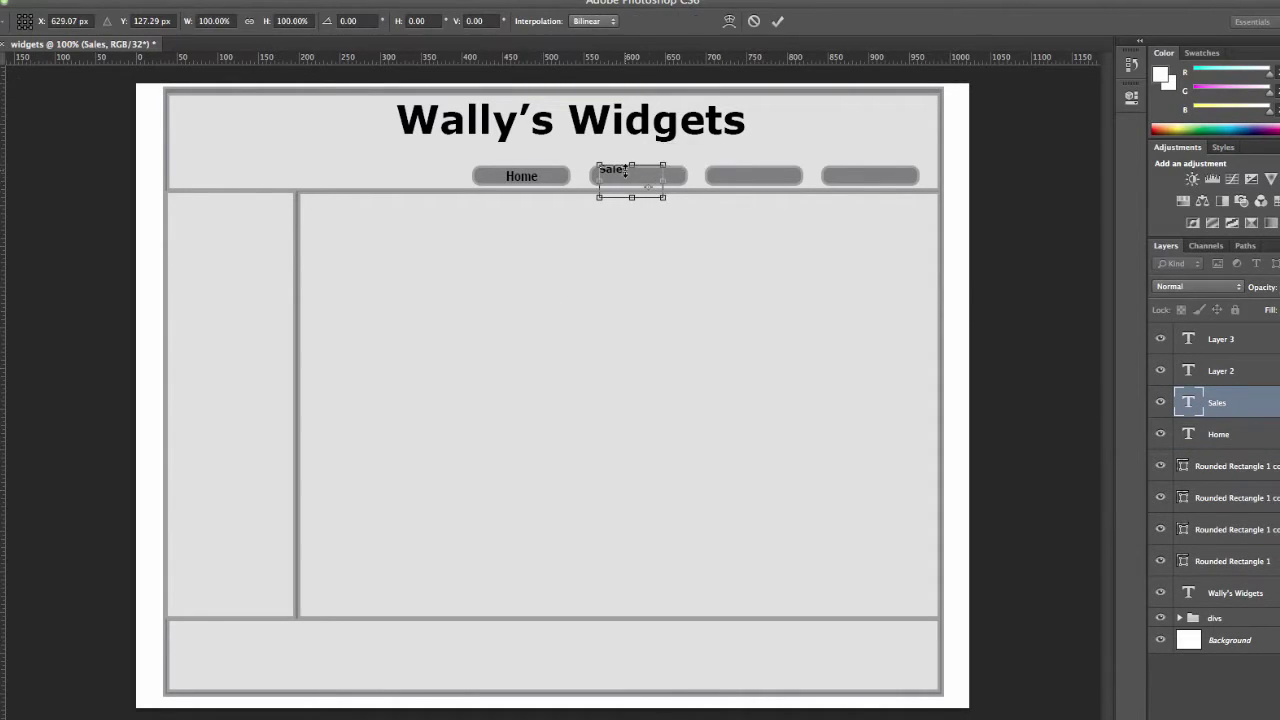
left_click_drag(625, 172, 640, 178)
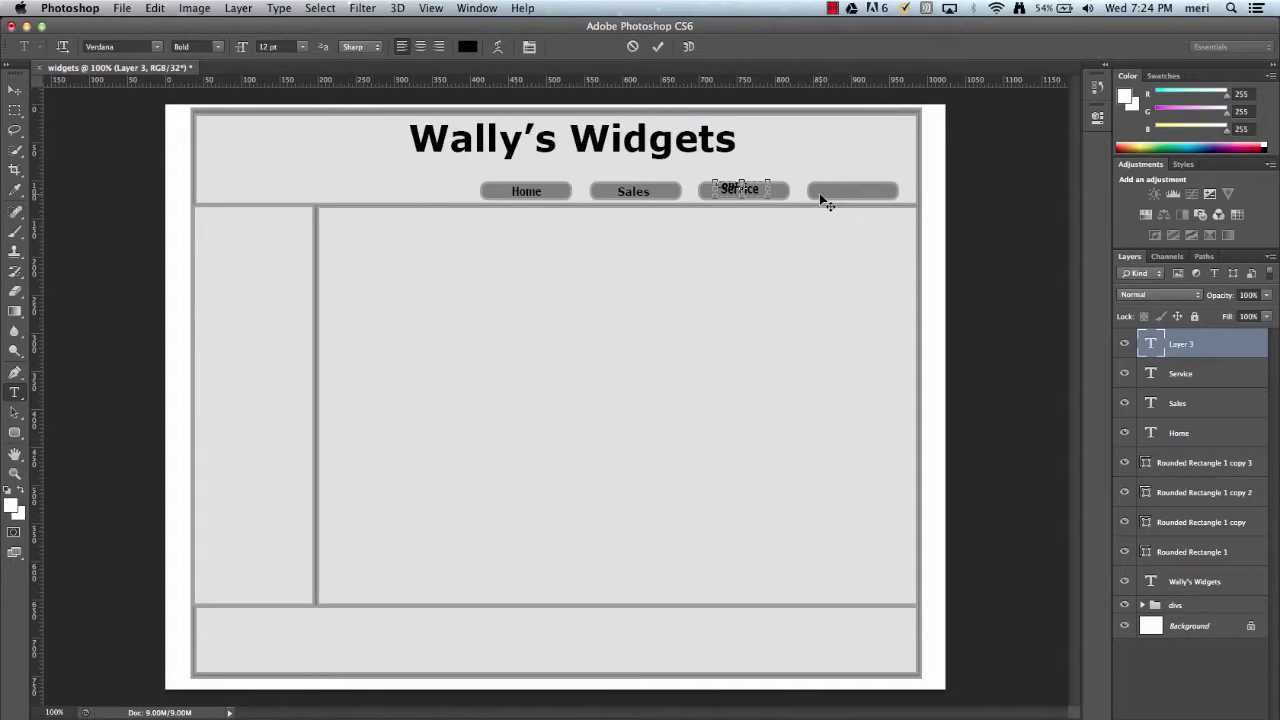
Commit the 'Contact' label and move it onto the fourth button
type("ct")
left_click(18, 90)
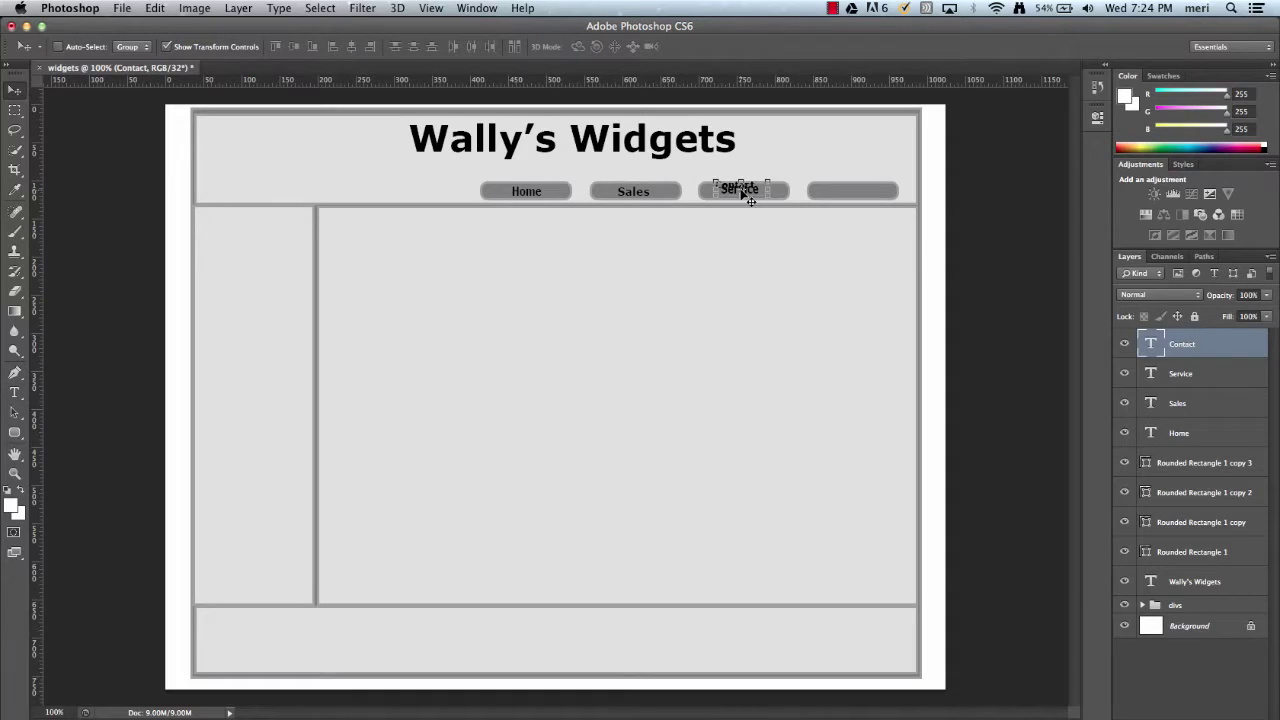
left_click_drag(742, 195, 859, 200)
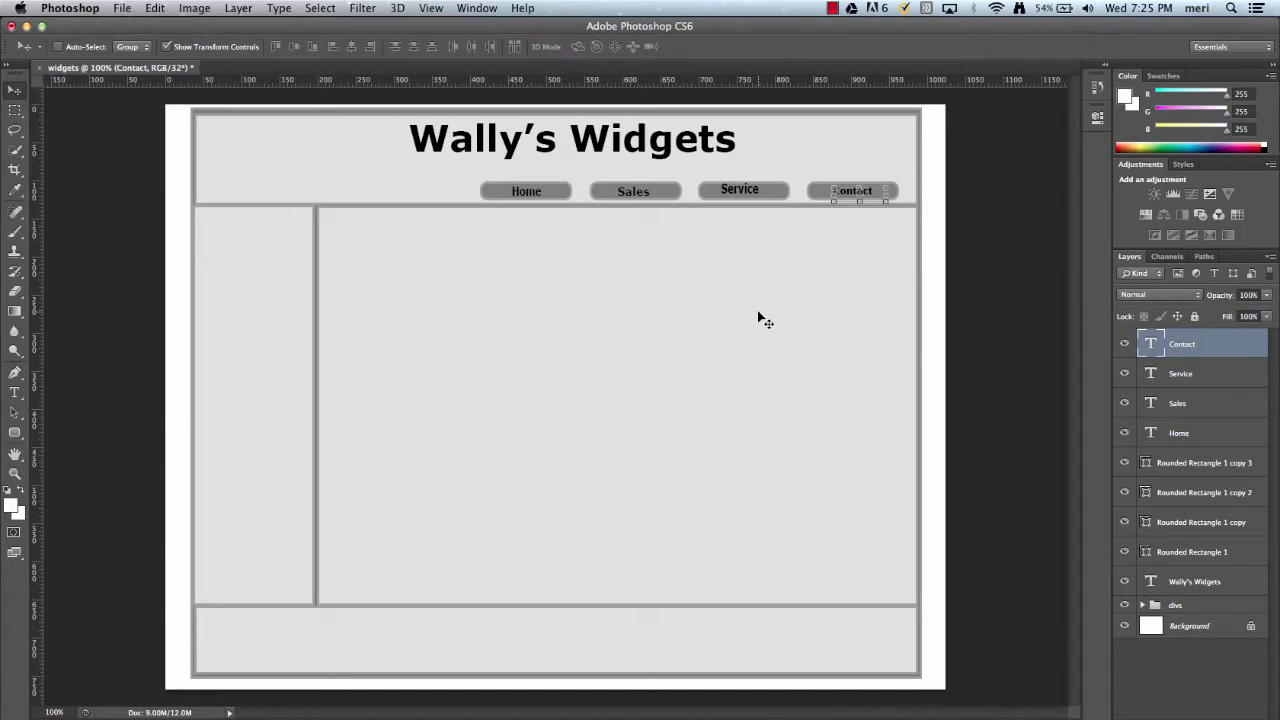
Apply Lock All to the Contact, Service, Sales and Home text layers
left_click(1194, 317)
left_click(1248, 368)
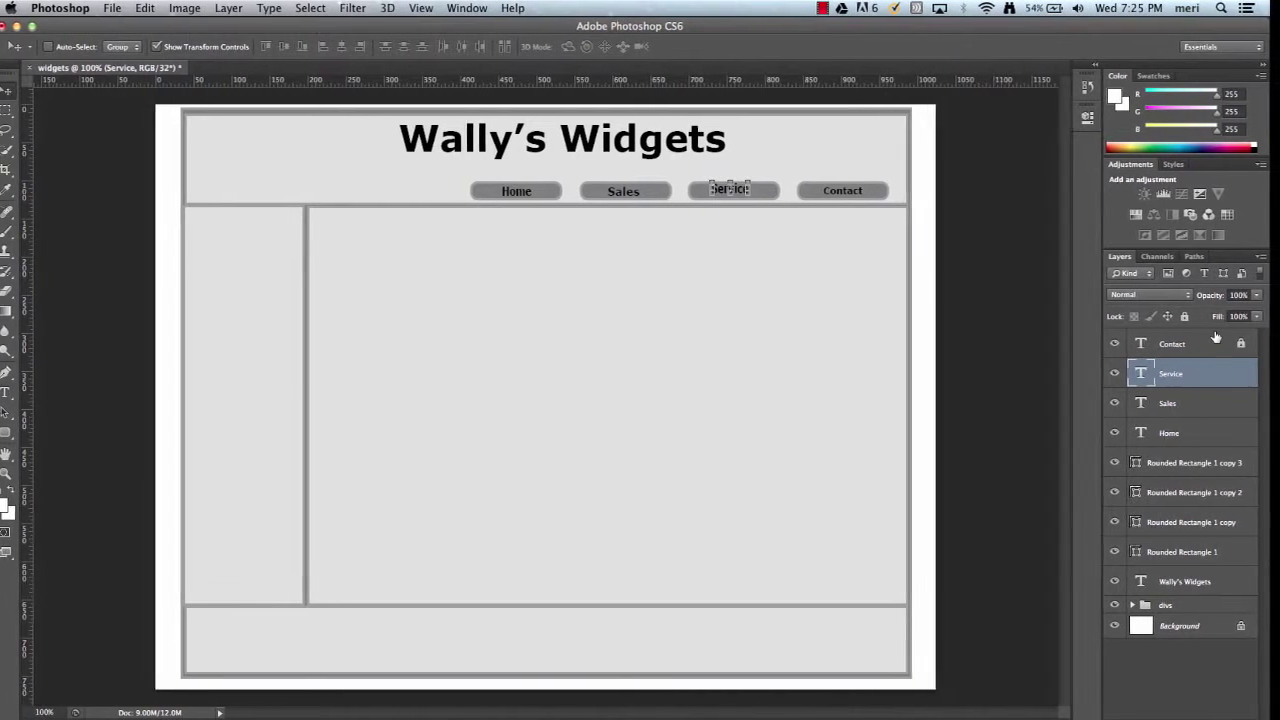
left_click(1194, 317)
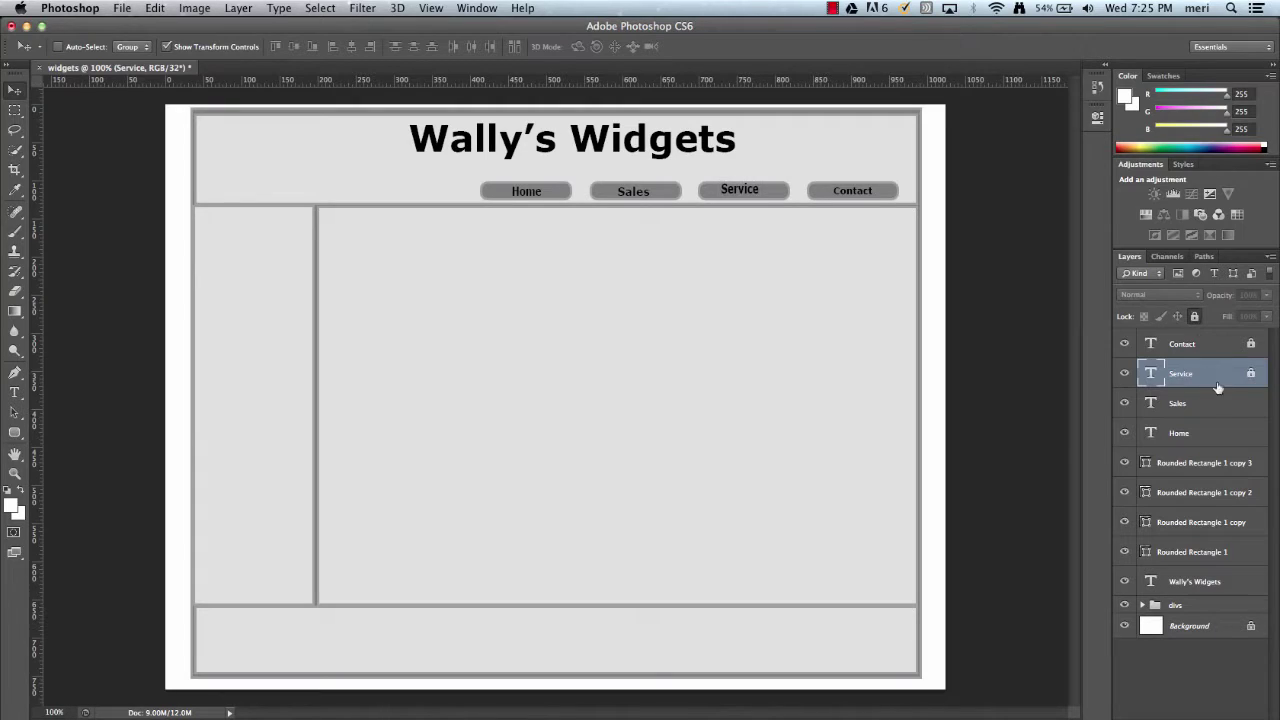
left_click(1236, 405)
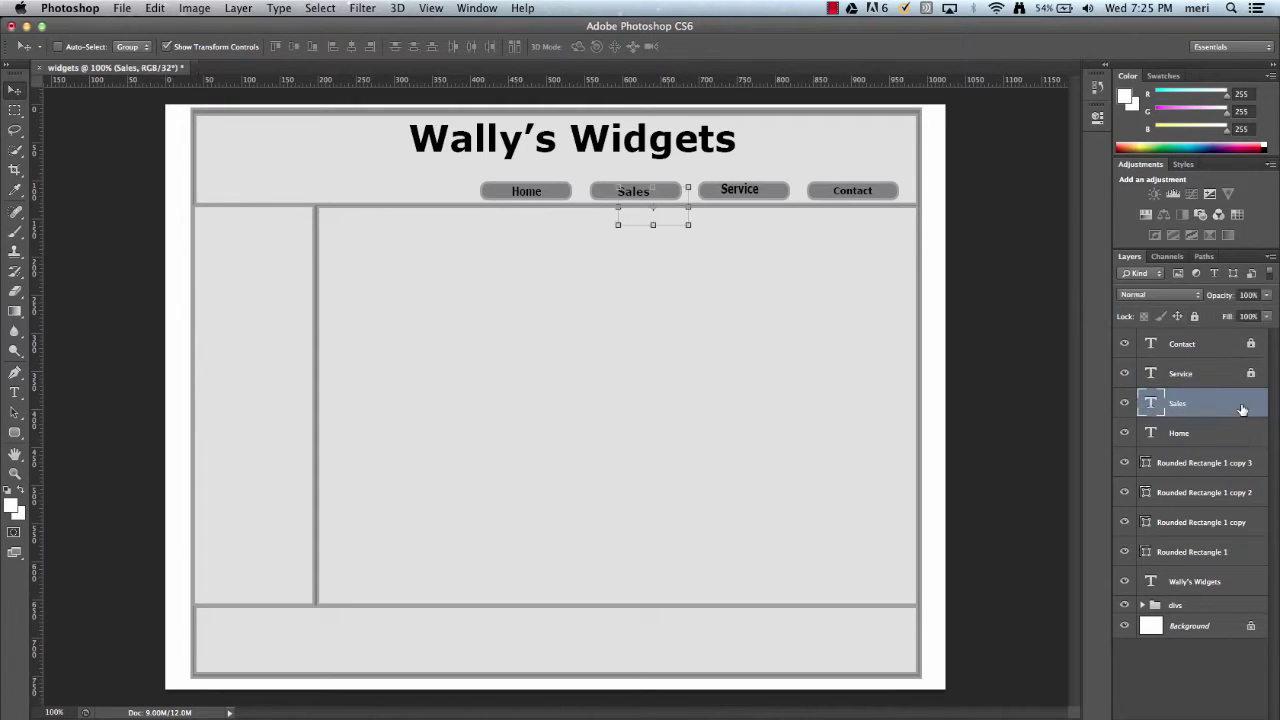
left_click(1194, 317)
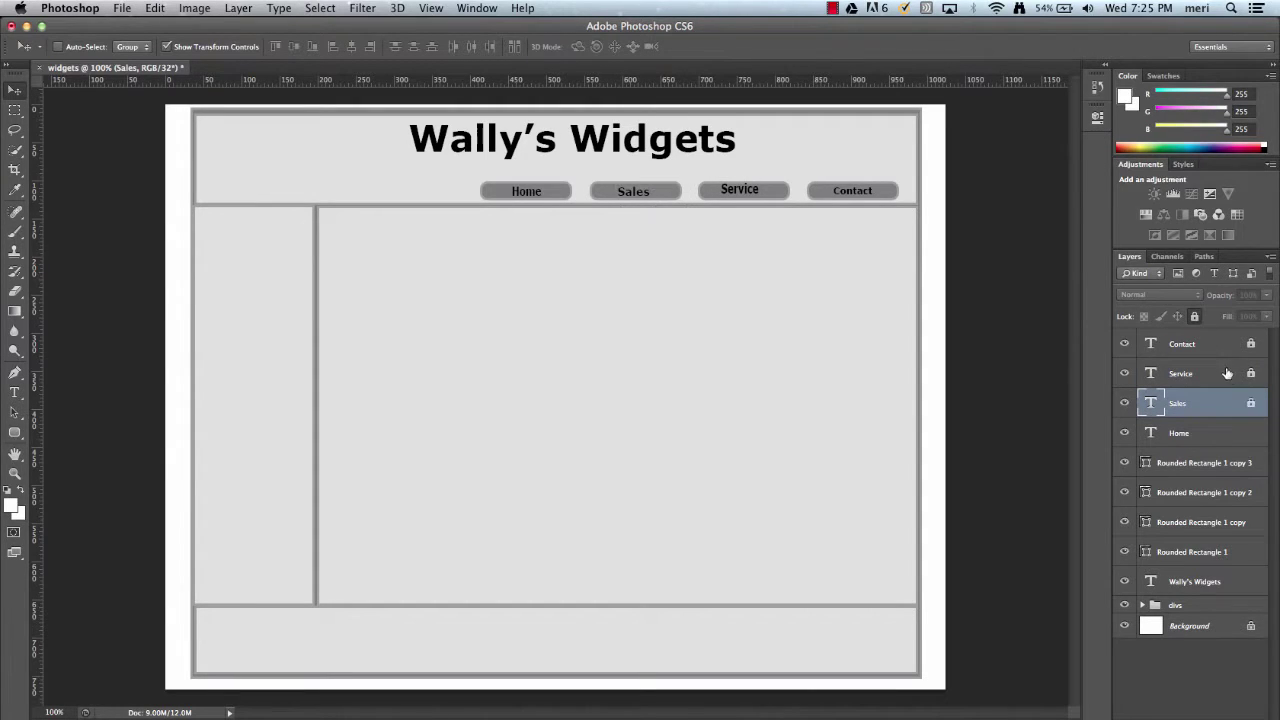
left_click(1257, 430)
left_click(1194, 317)
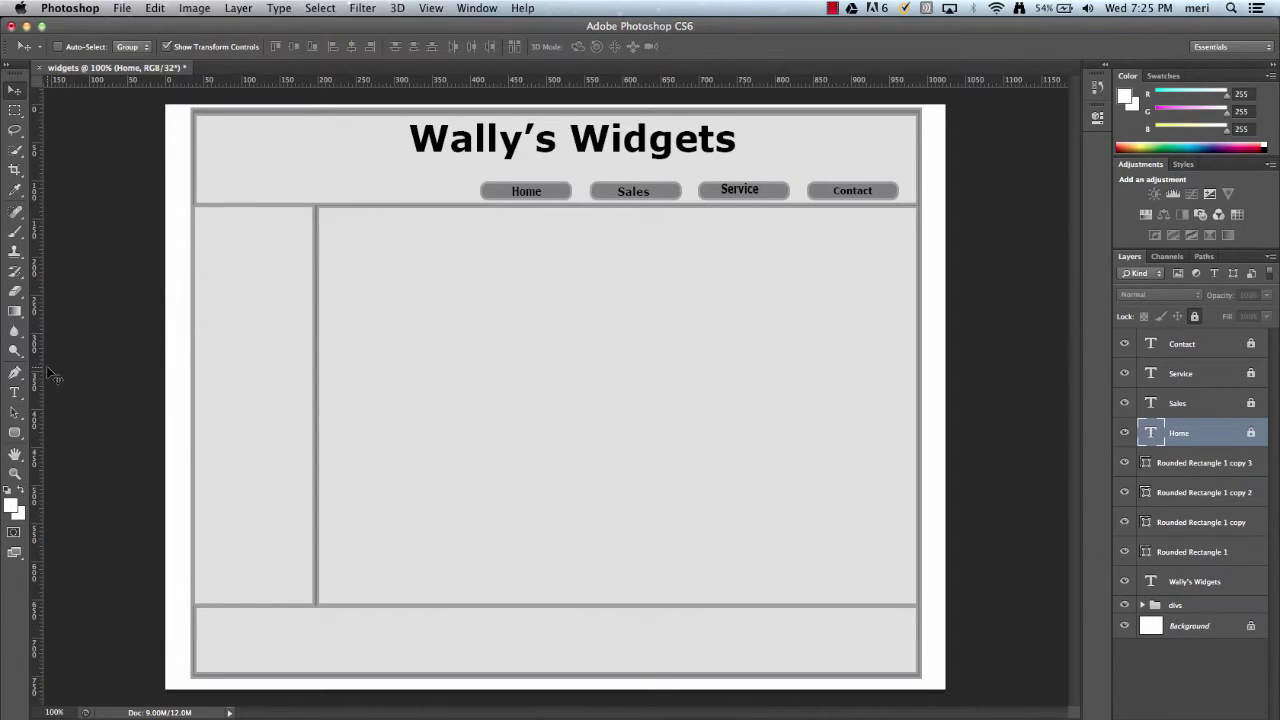
Draw a plain rectangle placeholder box in the header's top-left corner
left_click(16, 432)
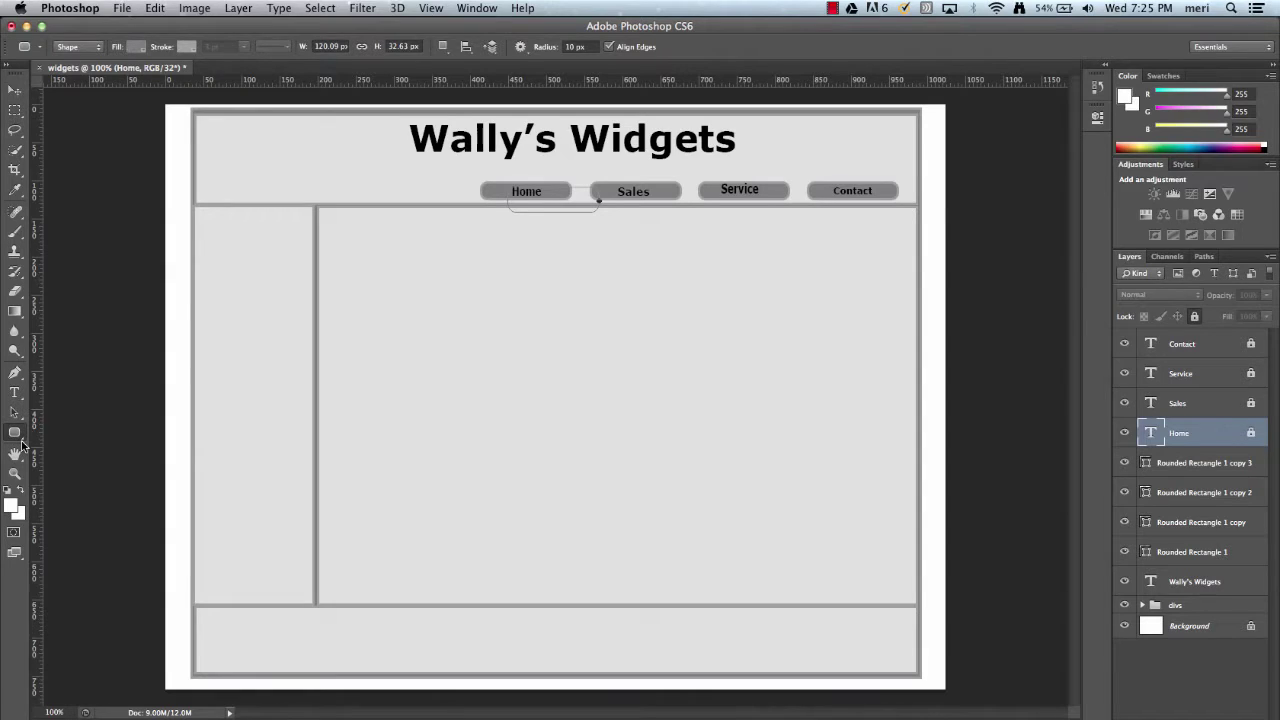
left_click(24, 443)
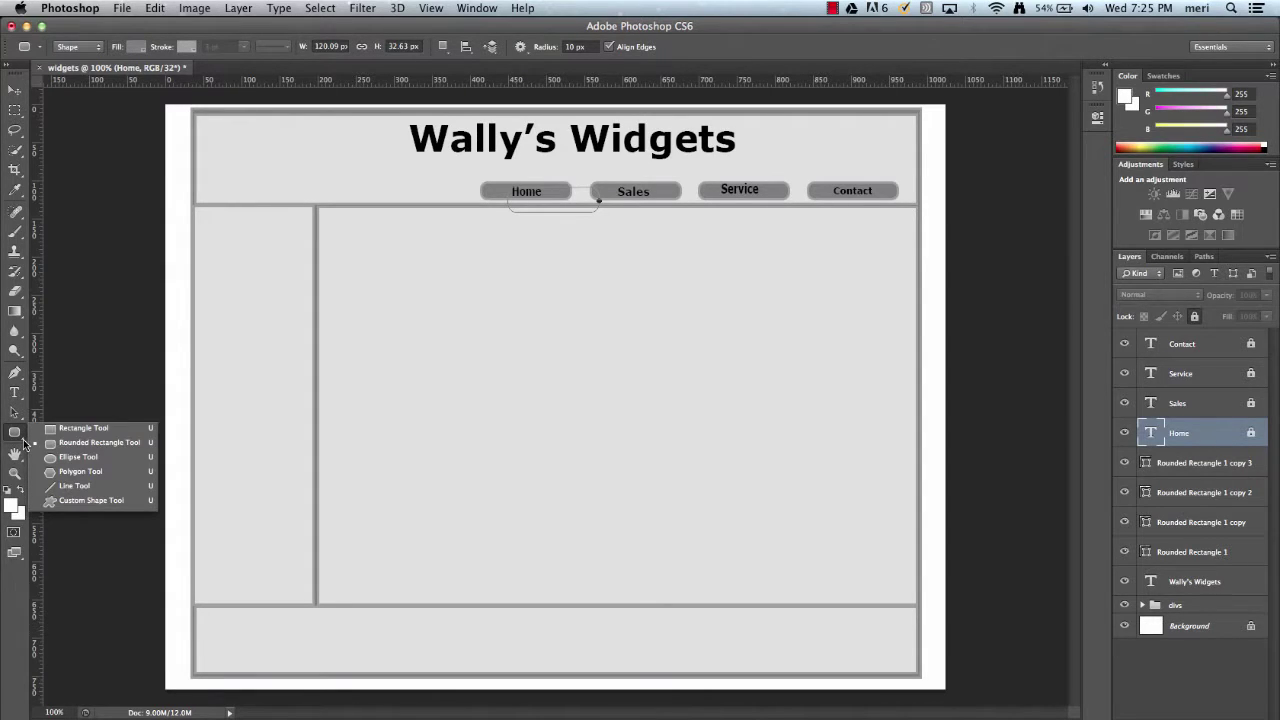
left_click(57, 429)
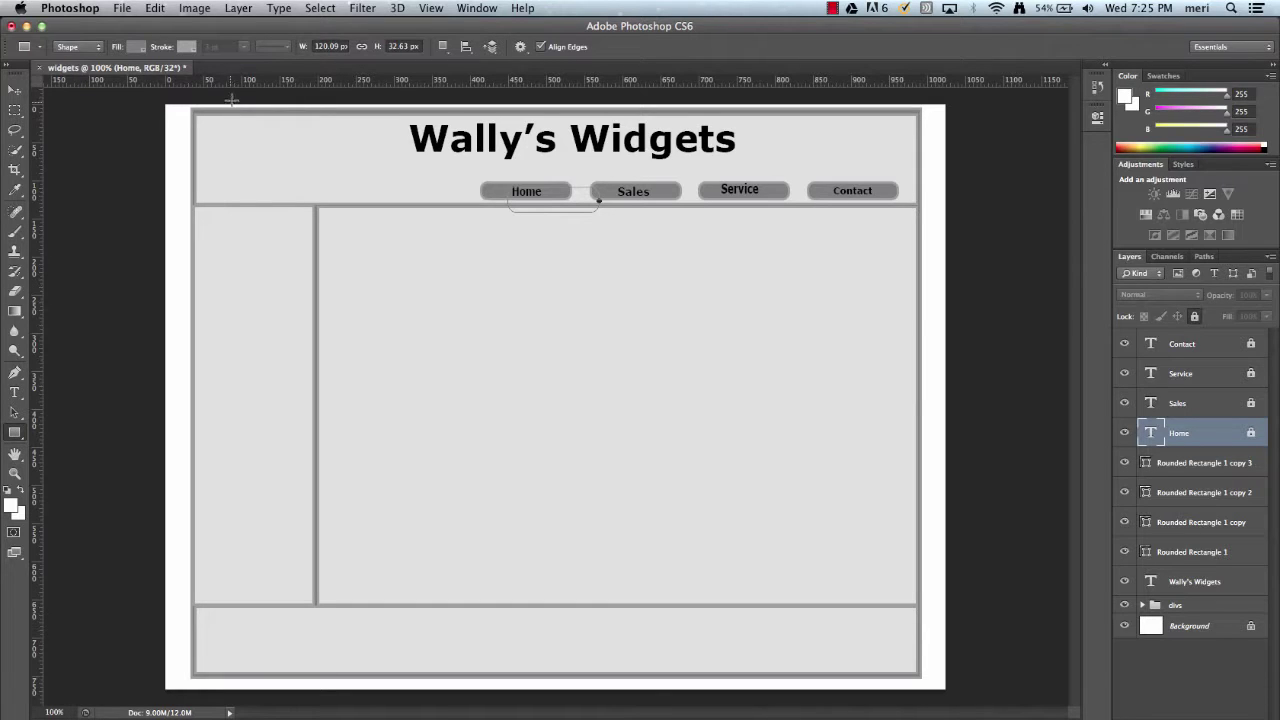
left_click_drag(213, 124, 313, 191)
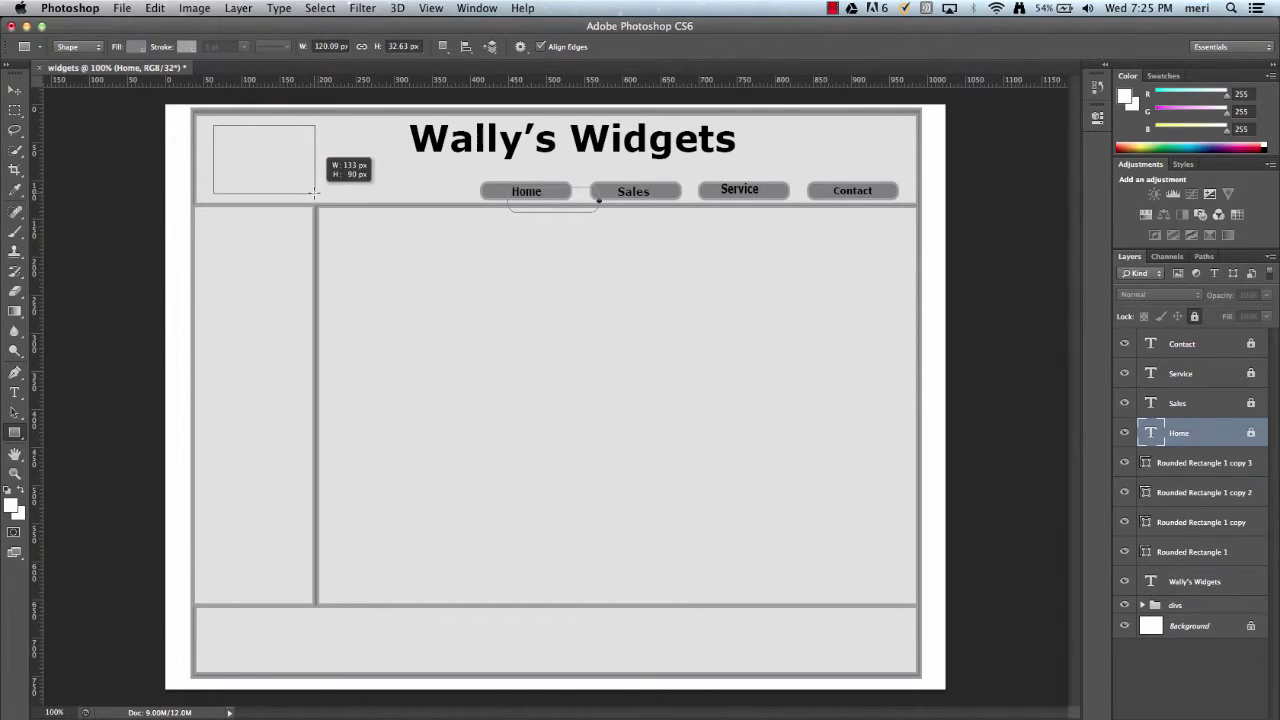
left_click_drag(314, 193, 314, 193)
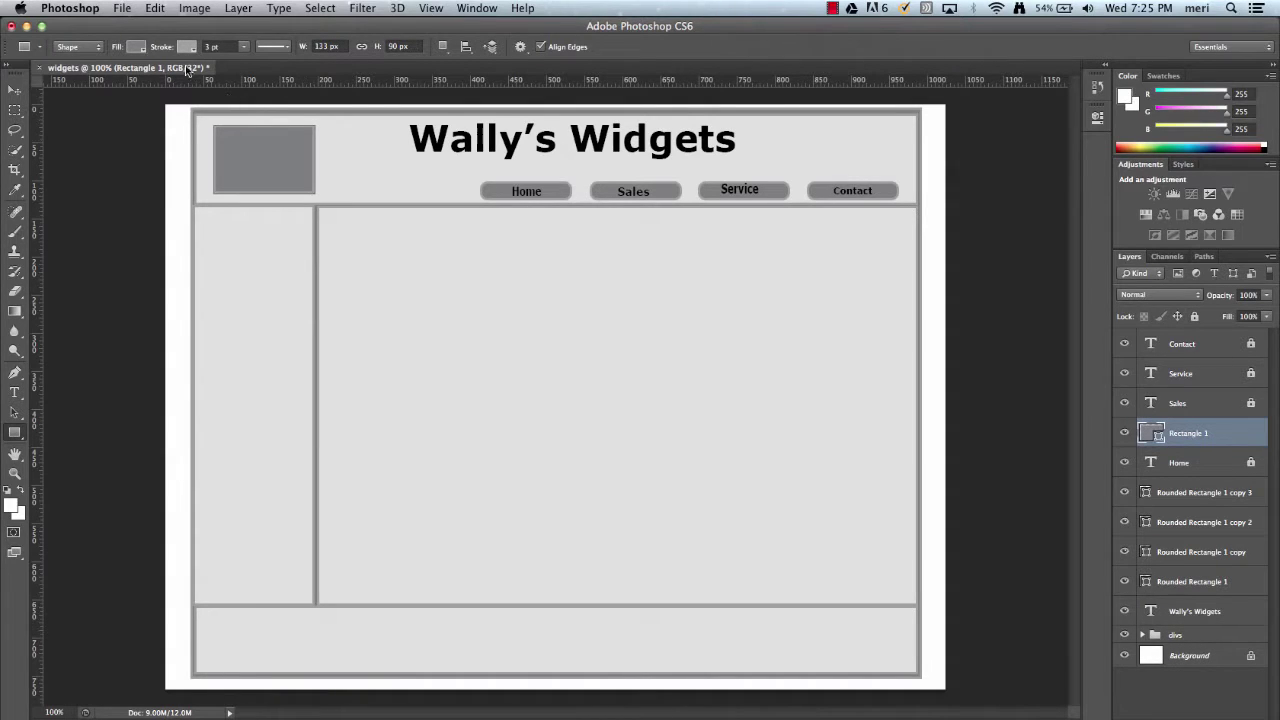
Set the box's fill to white and its stroke to black
left_click(138, 47)
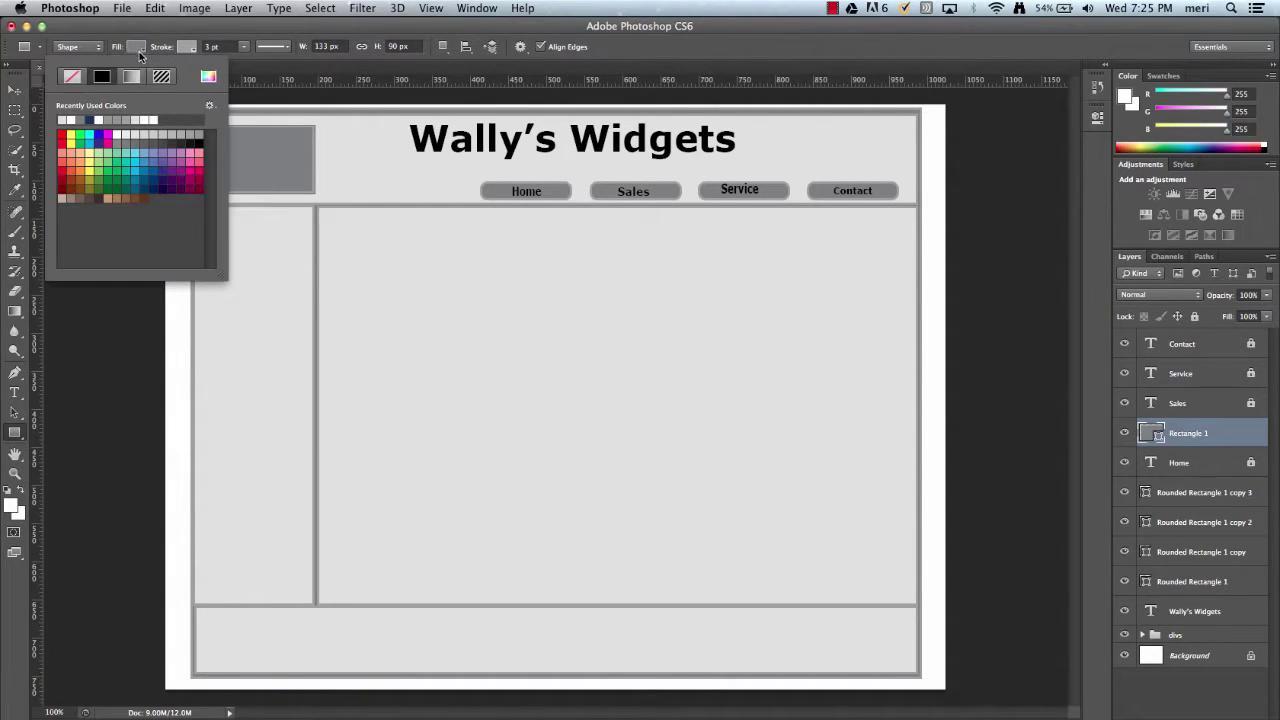
left_click(147, 118)
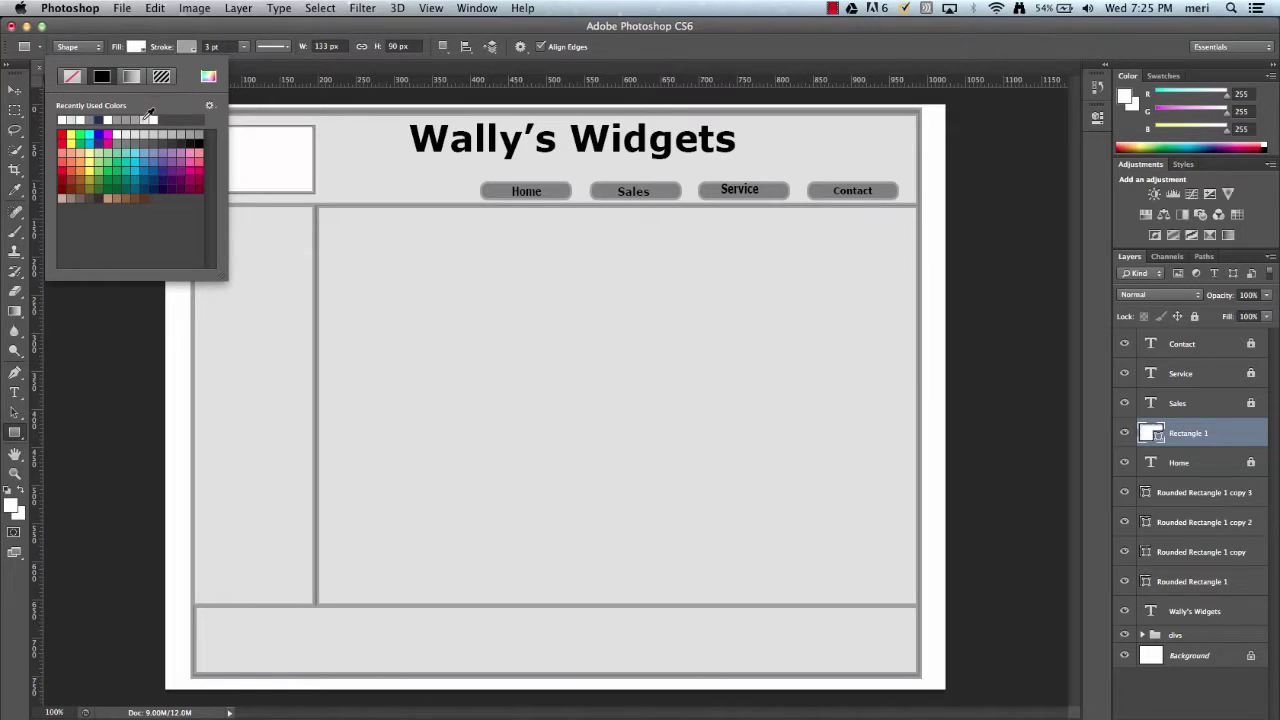
left_click(188, 47)
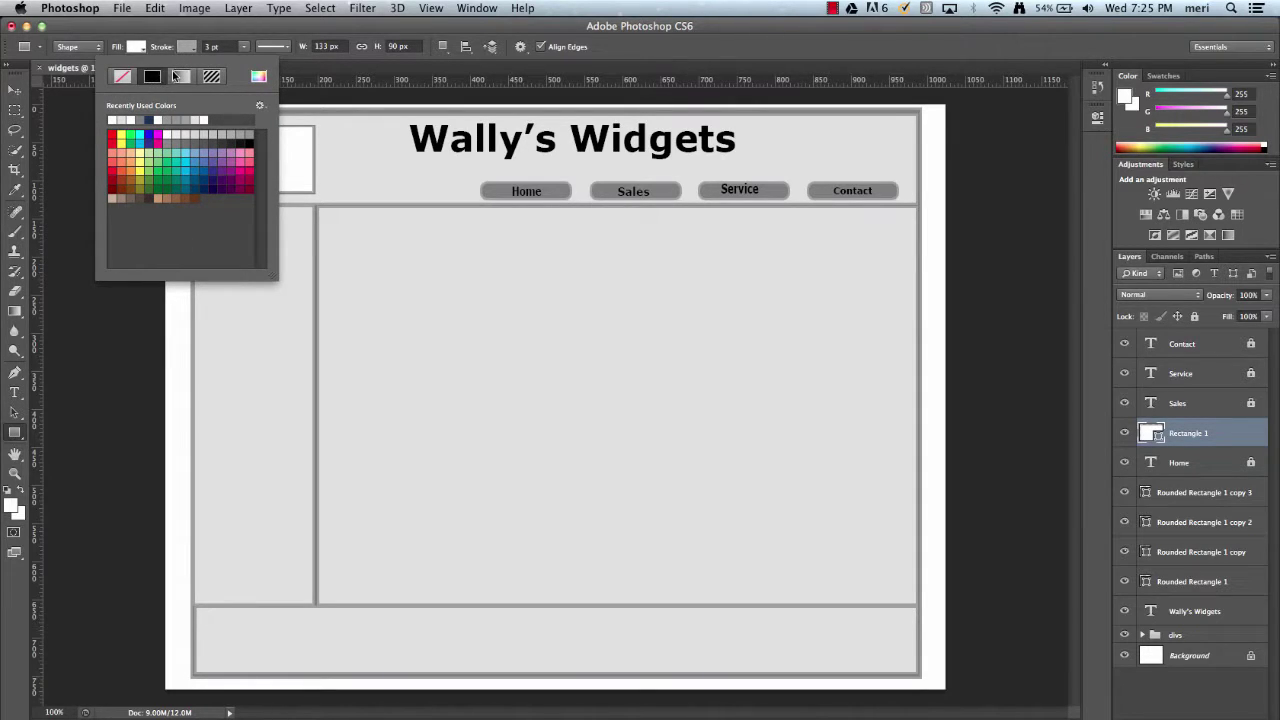
left_click(248, 143)
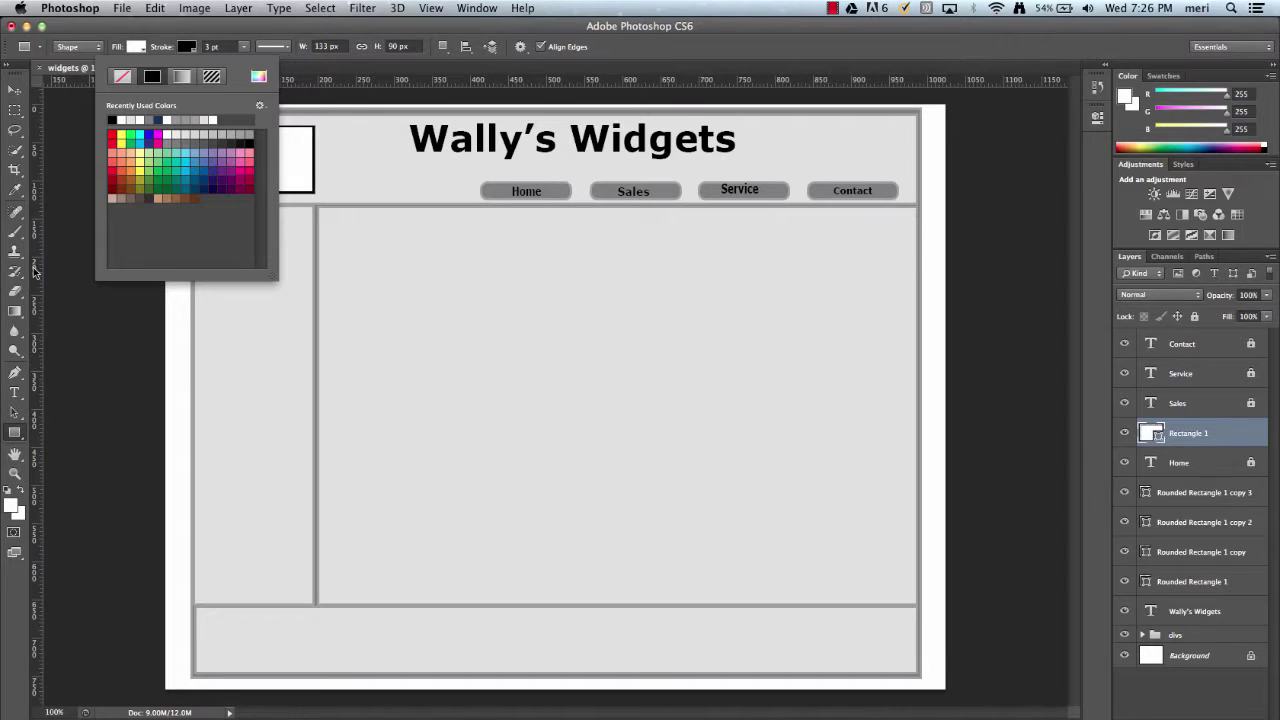
left_click(24, 443)
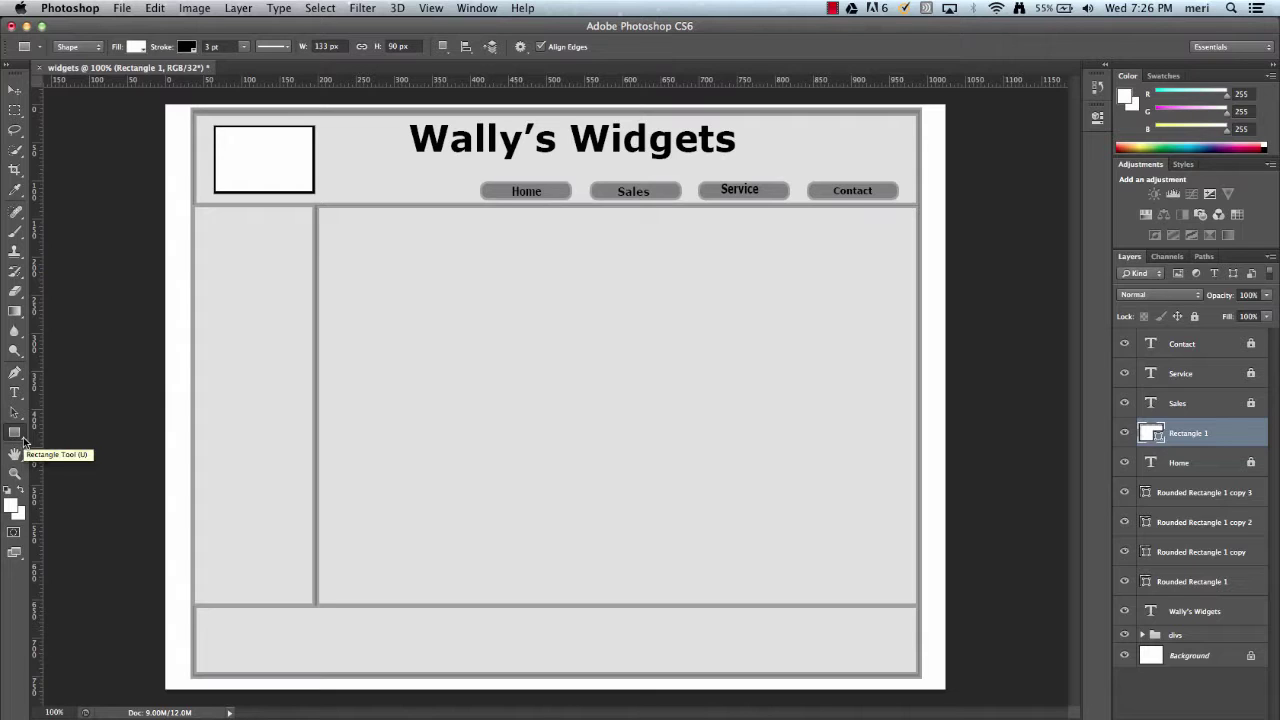
Set the box's fill to No Color with the Line Tool ready
left_click_drag(24, 441, 58, 489)
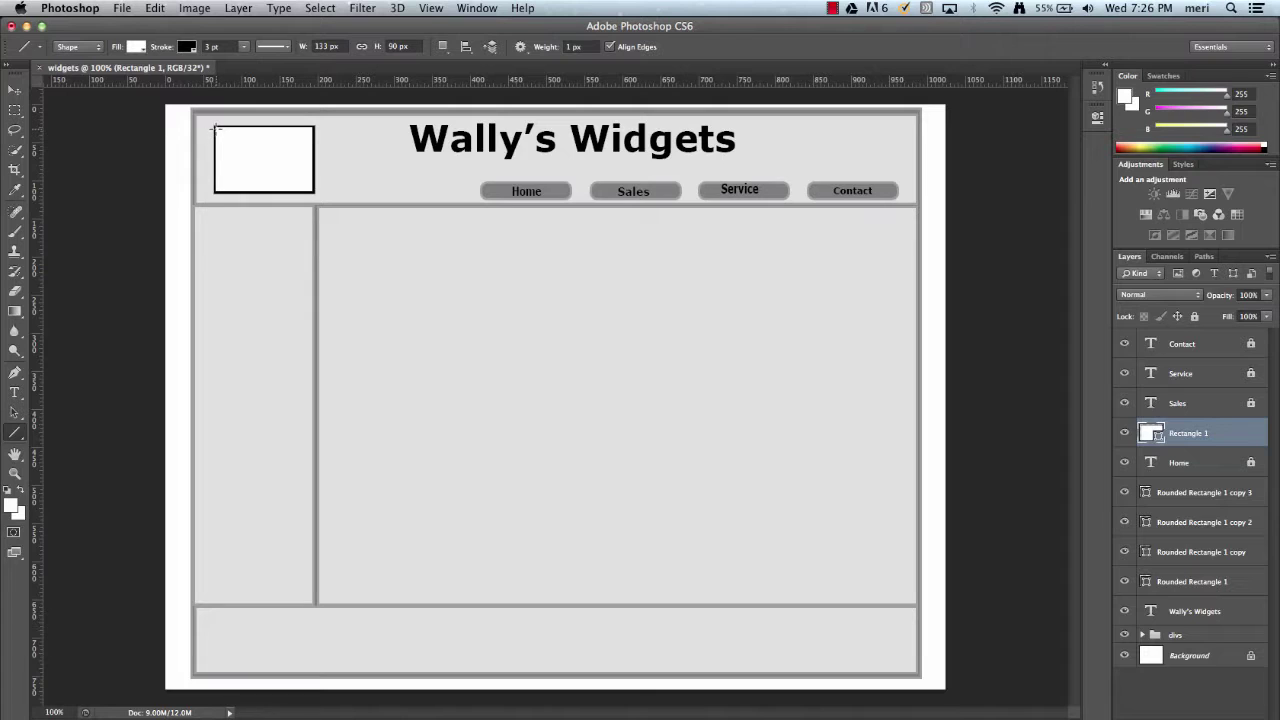
left_click(137, 46)
left_click(72, 76)
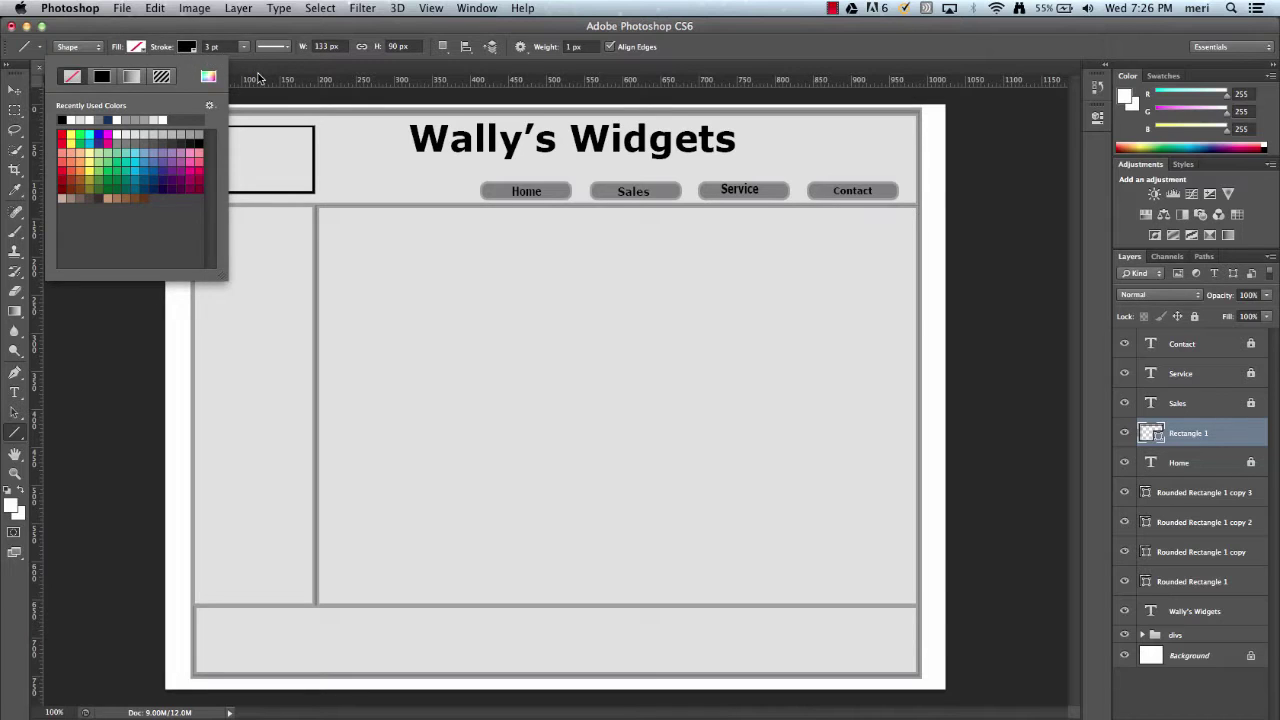
left_click(255, 74)
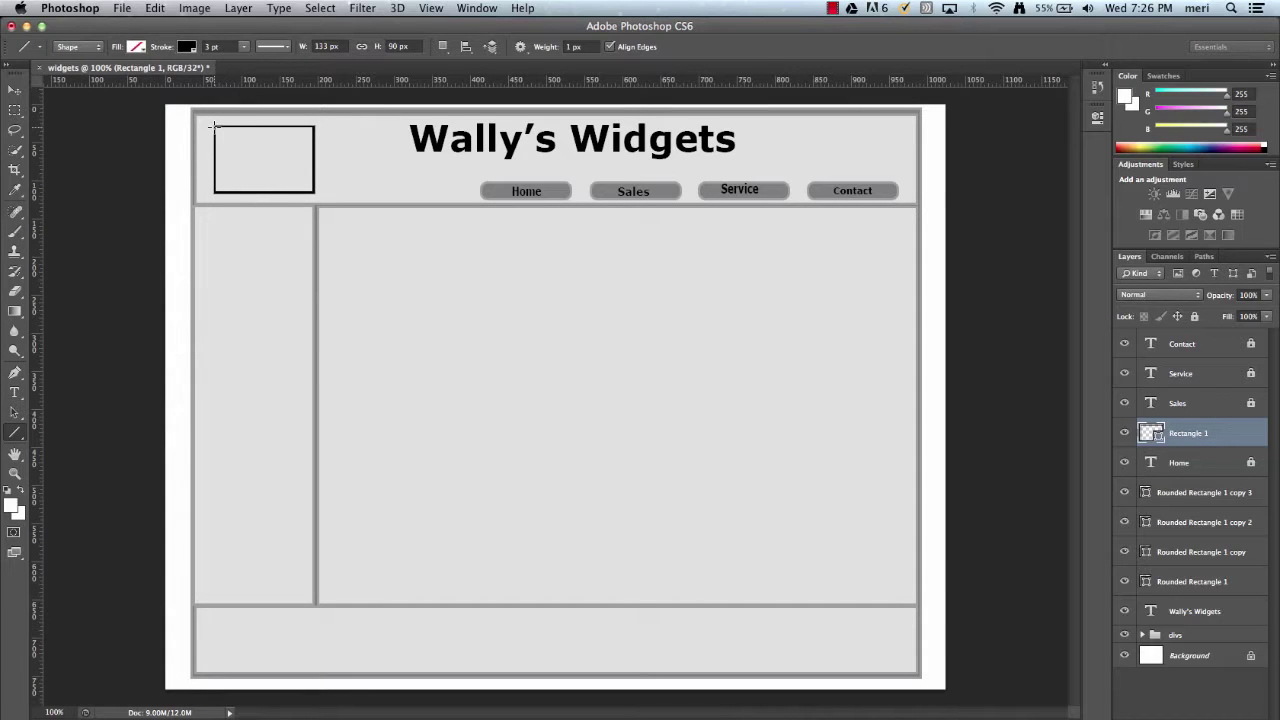
Draw two corner-to-corner diagonals across the box and group them with Rectangle 1
left_click_drag(213, 124, 314, 189)
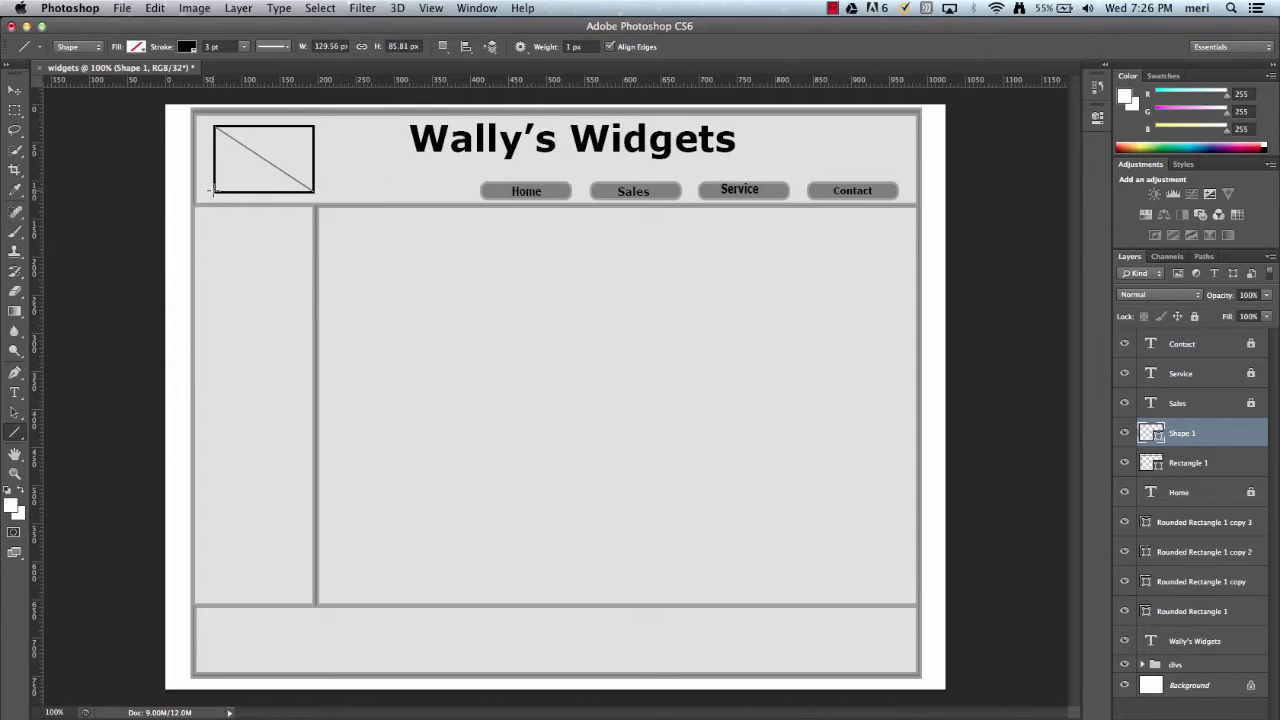
left_click_drag(212, 191, 314, 125)
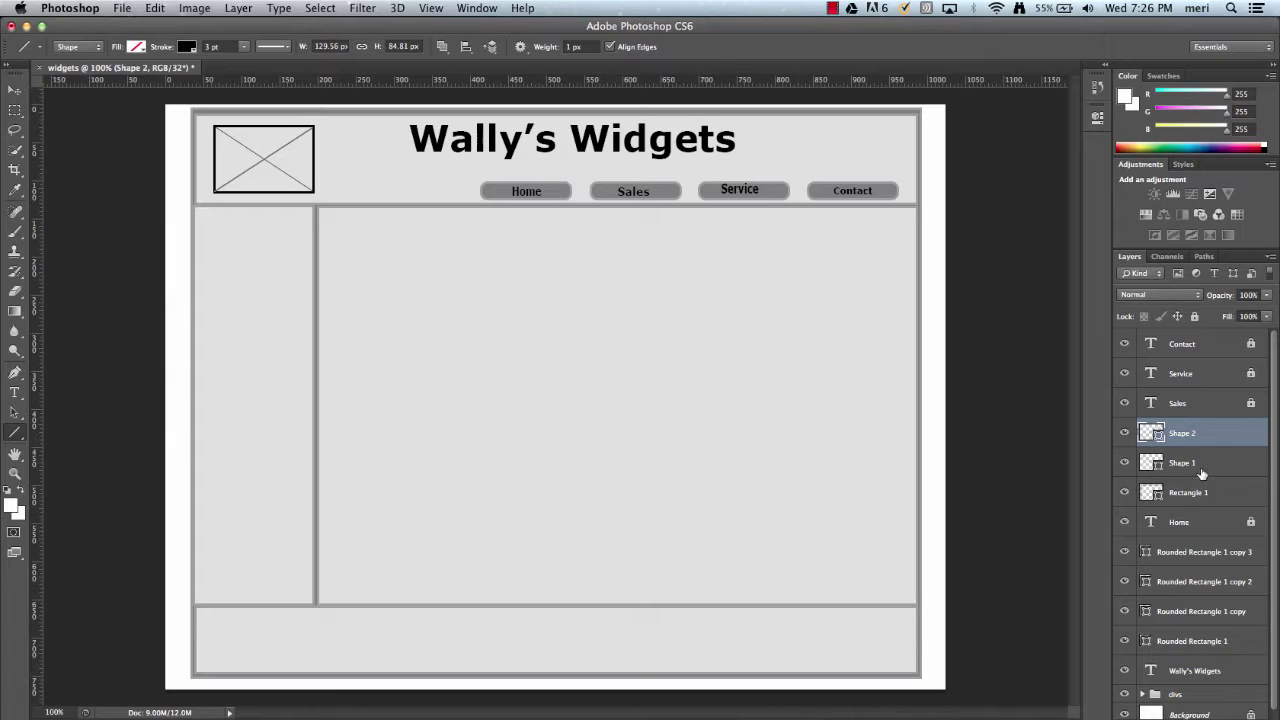
left_click(1210, 468, "shift")
left_click(1218, 492, "shift")
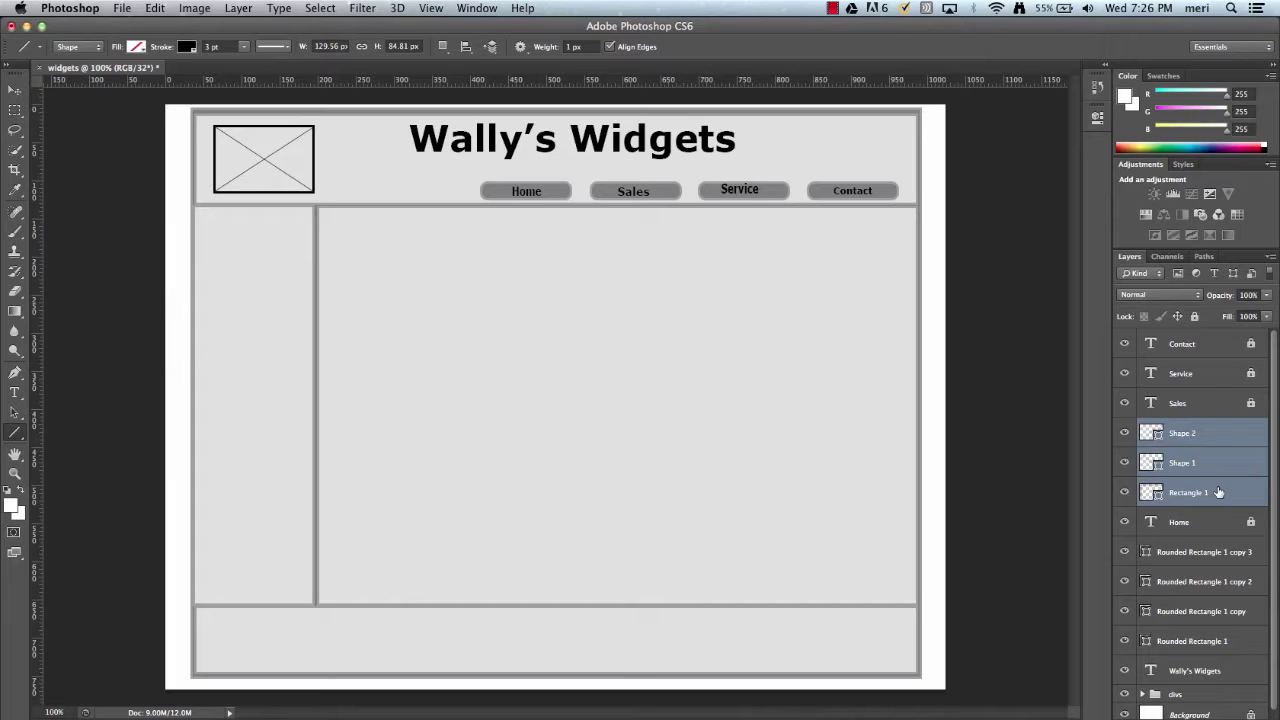
key("super+g")
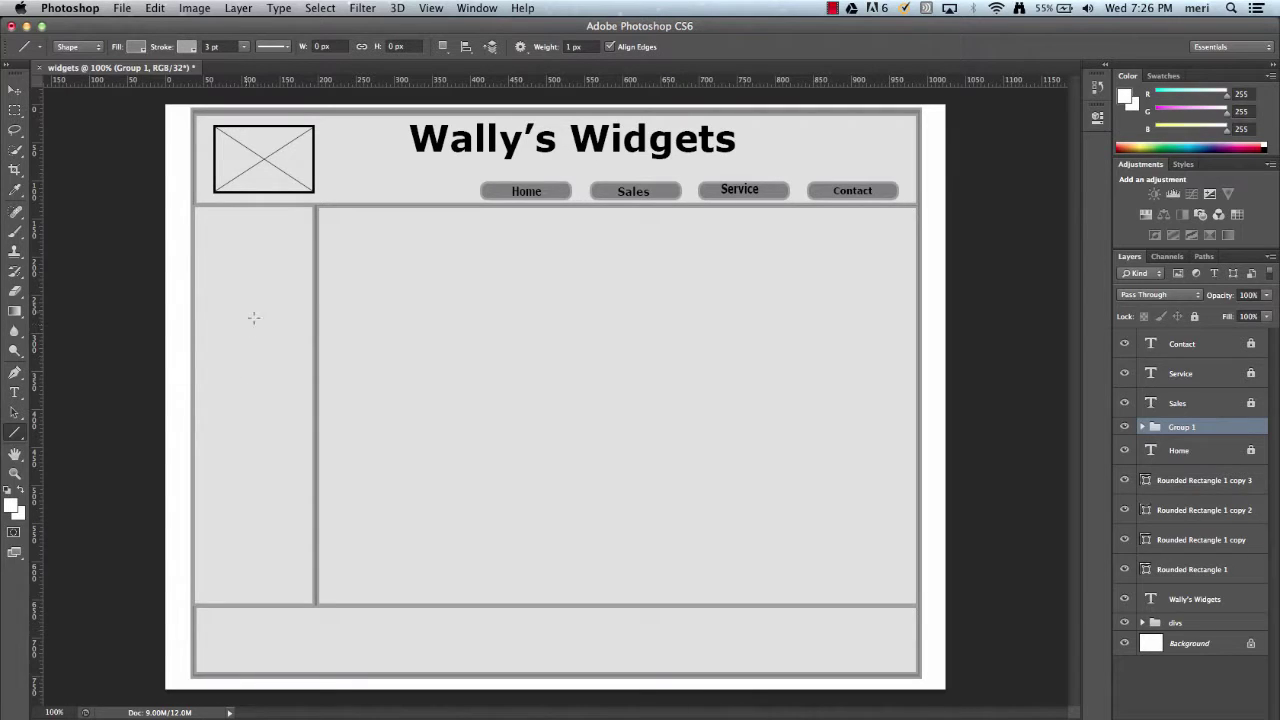
Add a 'Link' text layer near the top of the sidebar
left_click(15, 392)
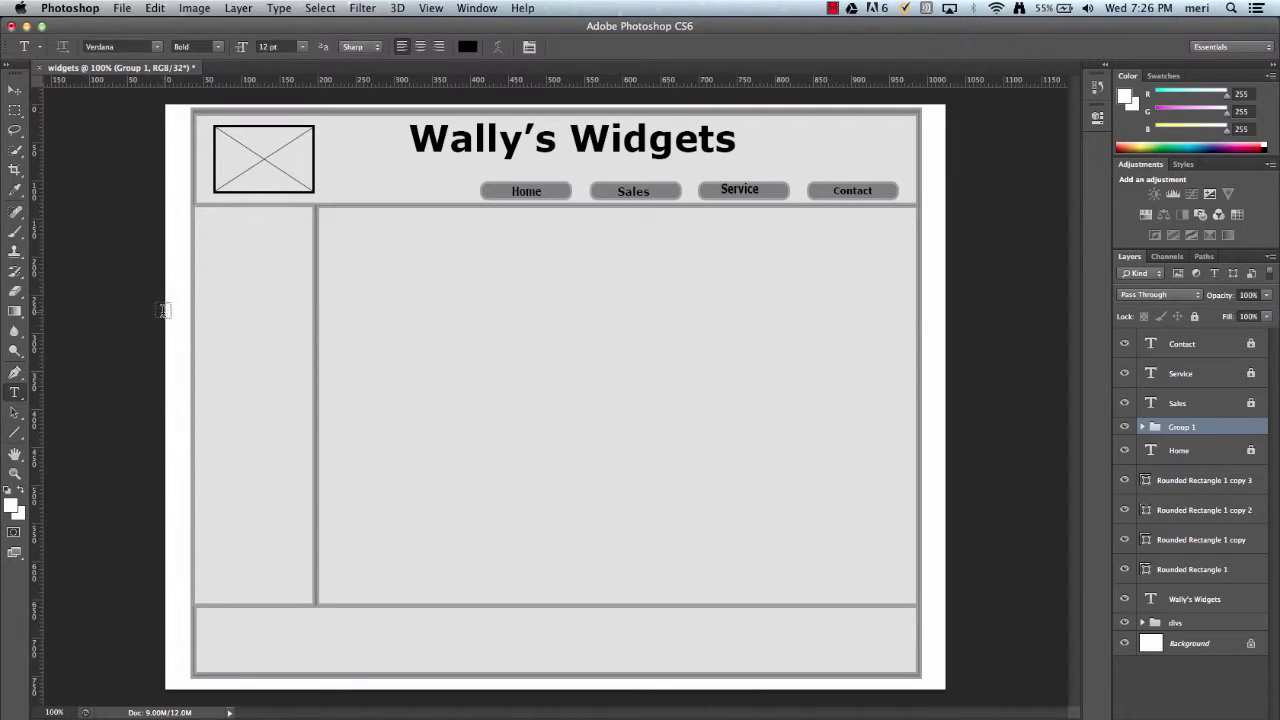
left_click(214, 252)
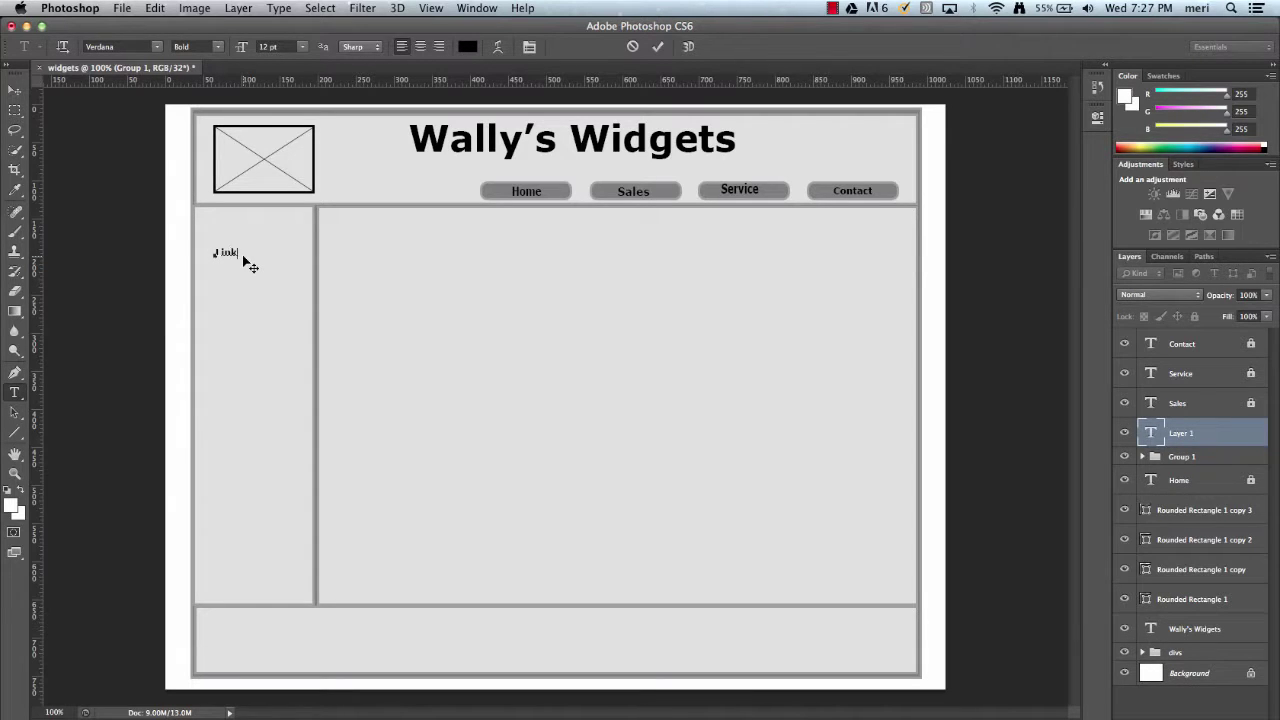
left_click_drag(243, 251, 215, 252)
type("Link")
left_click(15, 90)
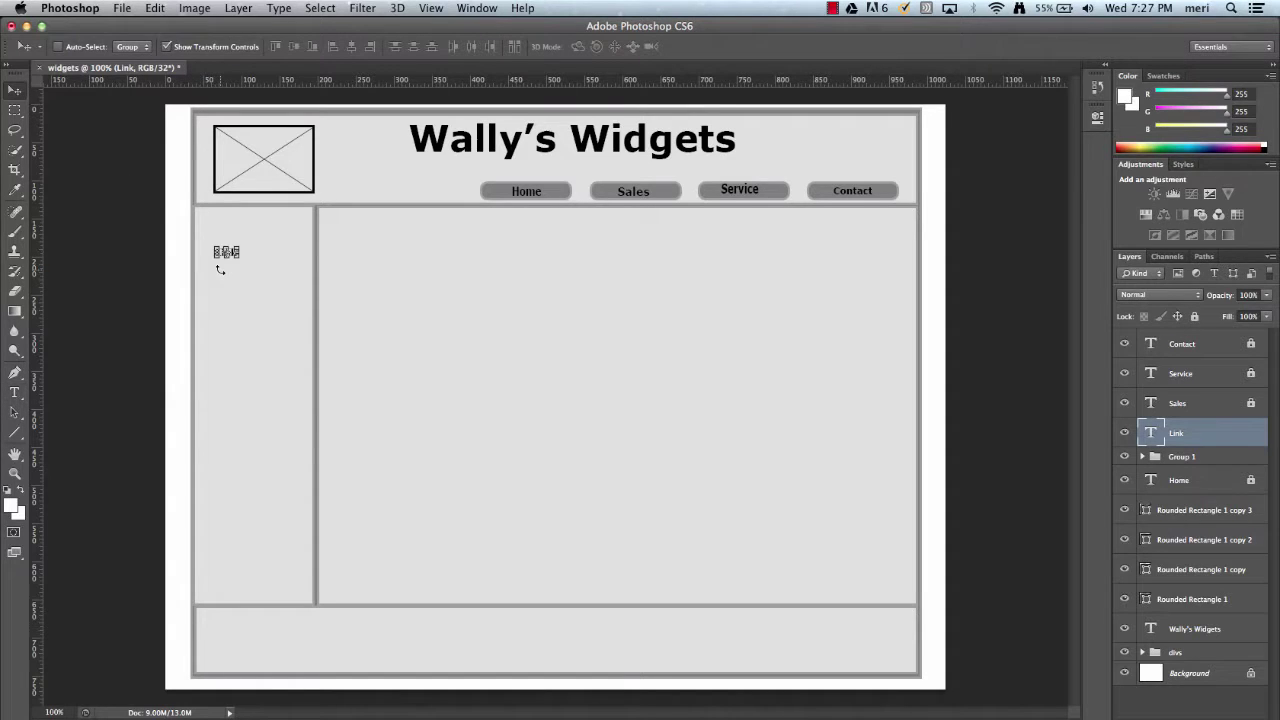
left_click_drag(214, 266, 220, 271)
key("Up")
key("Up")
key("Up")
Enlarge the Link text to about 225% and apply the transform
left_click(241, 255)
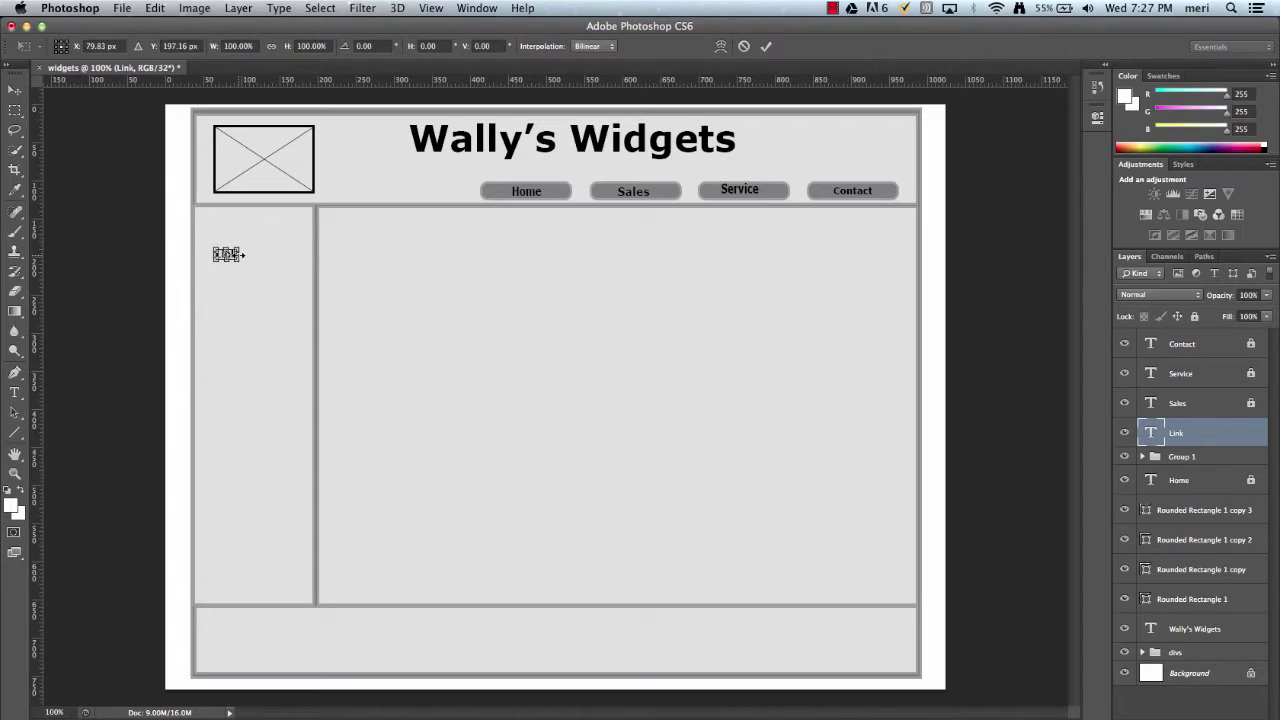
left_click_drag(241, 260, 268, 271)
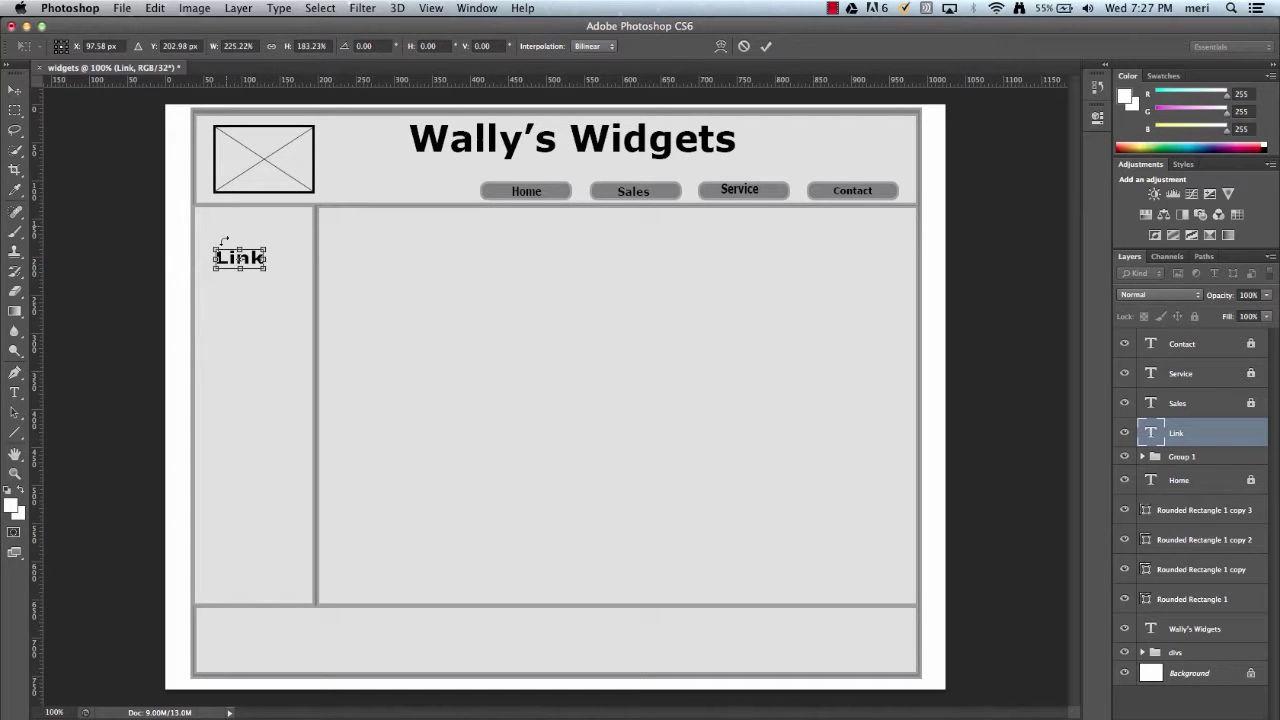
left_click(16, 92)
left_click(768, 263)
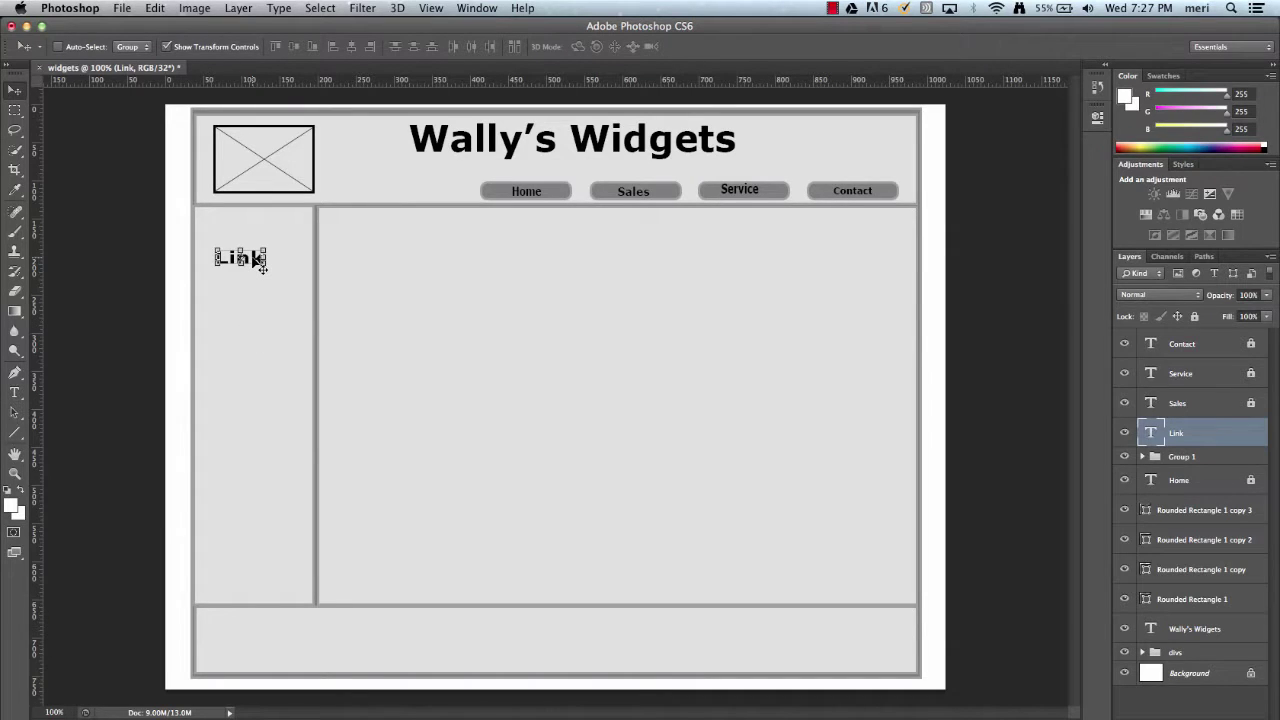
Duplicate Link three times, stacking each copy below the previous one
key("ctrl+j")
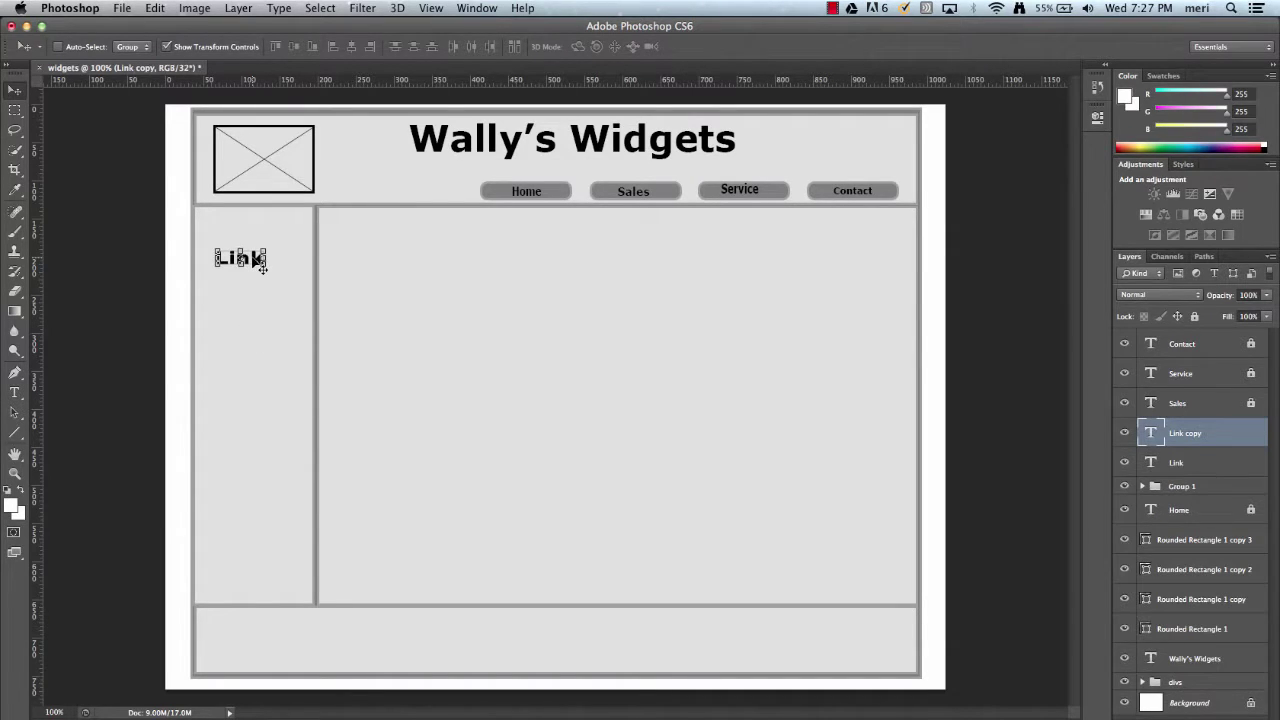
mouse_move(262, 267)
left_mouse_down()
mouse_move(263, 279)
mouse_move(250, 257)
left_mouse_up()
key("Down")
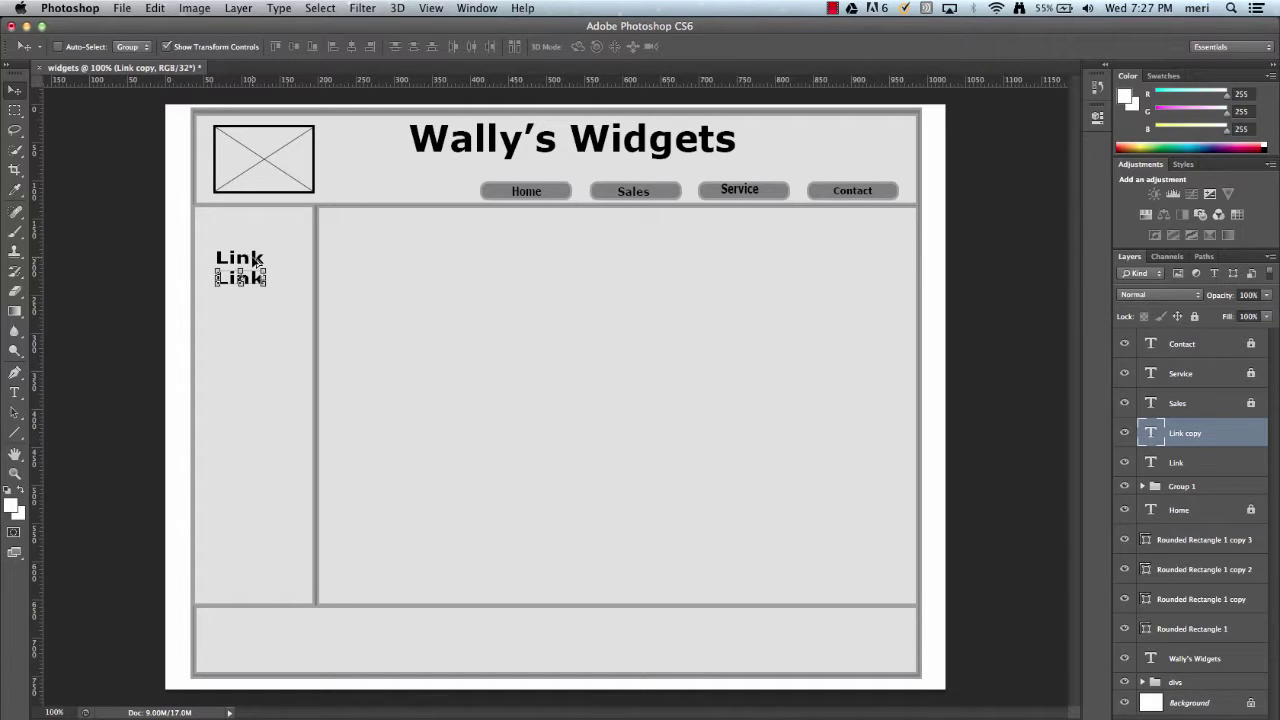
left_click_drag(254, 261, 262, 268)
key("Down")
key("Down")
key("Down")
key("Down")
key("Down")
key("Down")
key("Down")
key("Down")
key("Down")
key("Down")
key("Down")
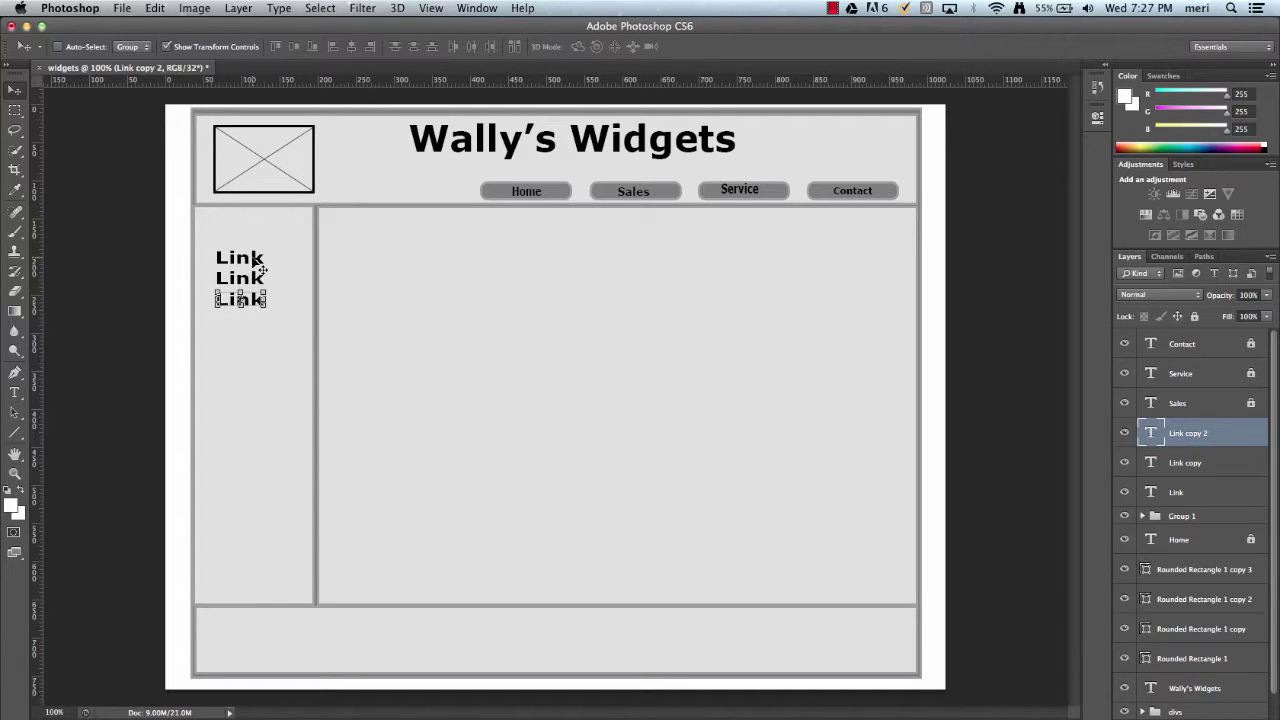
key("alt+Down")
key("Down")
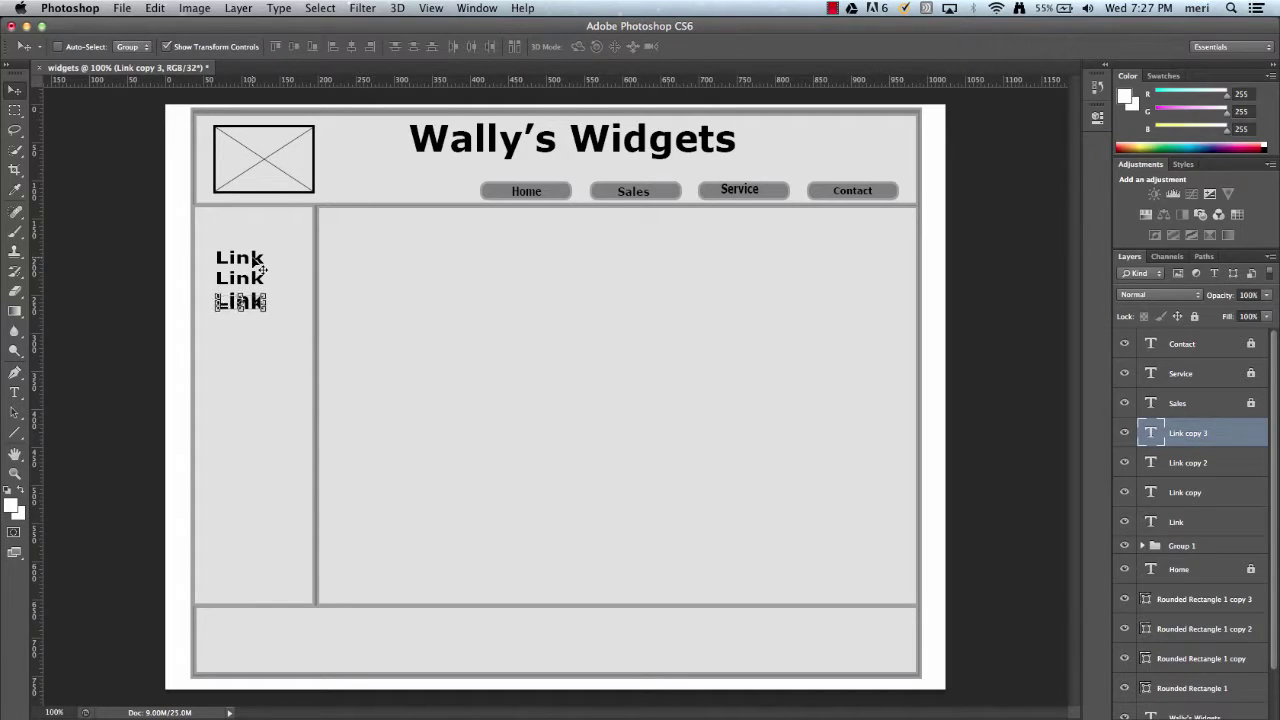
key("Down")
key("Down")
key("Down")
key("Down")
key("Down")
key("Down")
key("Down")
key("Down")
key("Down")
key("Down")
key("Down")
key("Down")
key("Down")
key("Down")
key("Down")
key("Down")
key("Down")
key("Down")
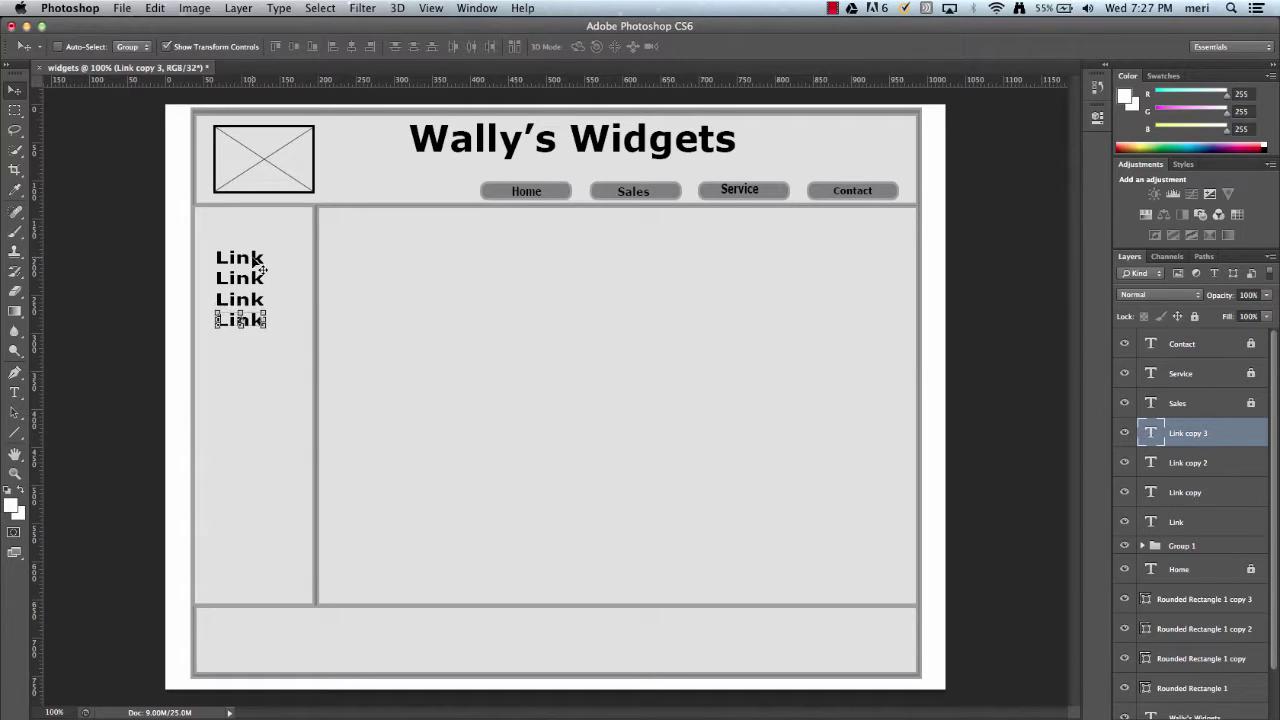
key("Down")
Add the first footer line with the business name and street address
left_click(14, 392)
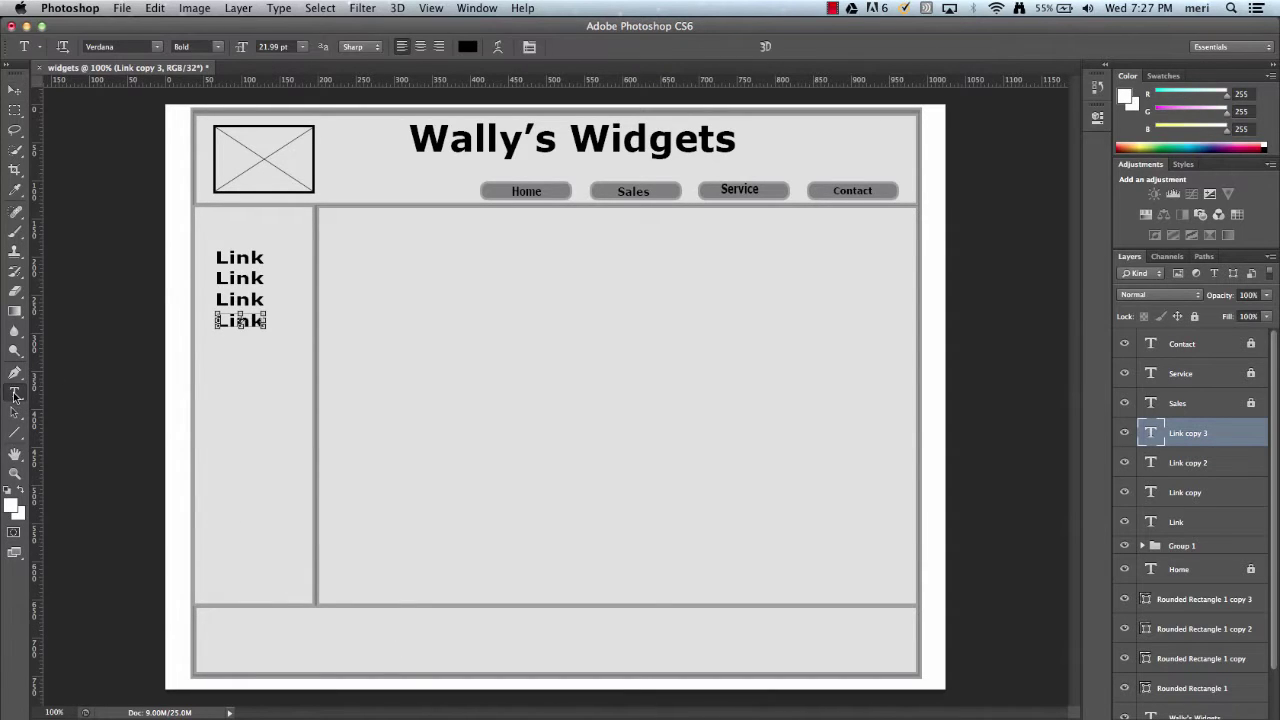
left_click(489, 626)
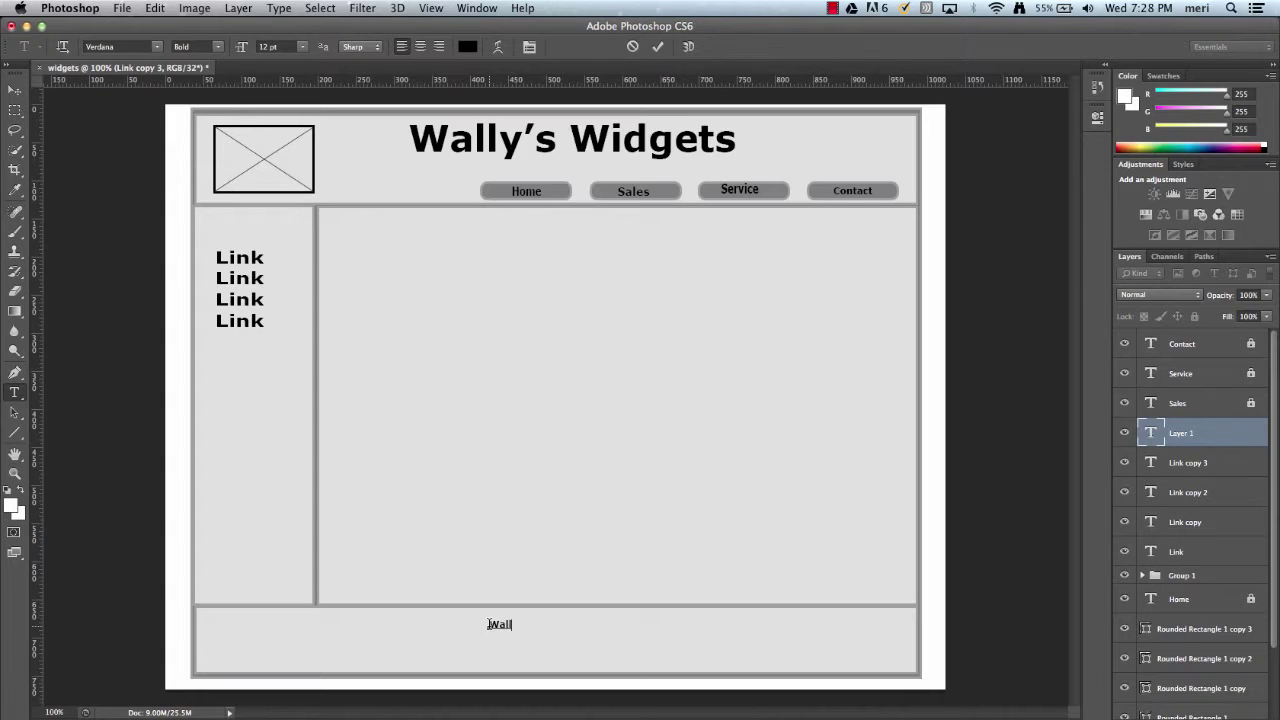
type("Wally's Widgets 102 Main Street")
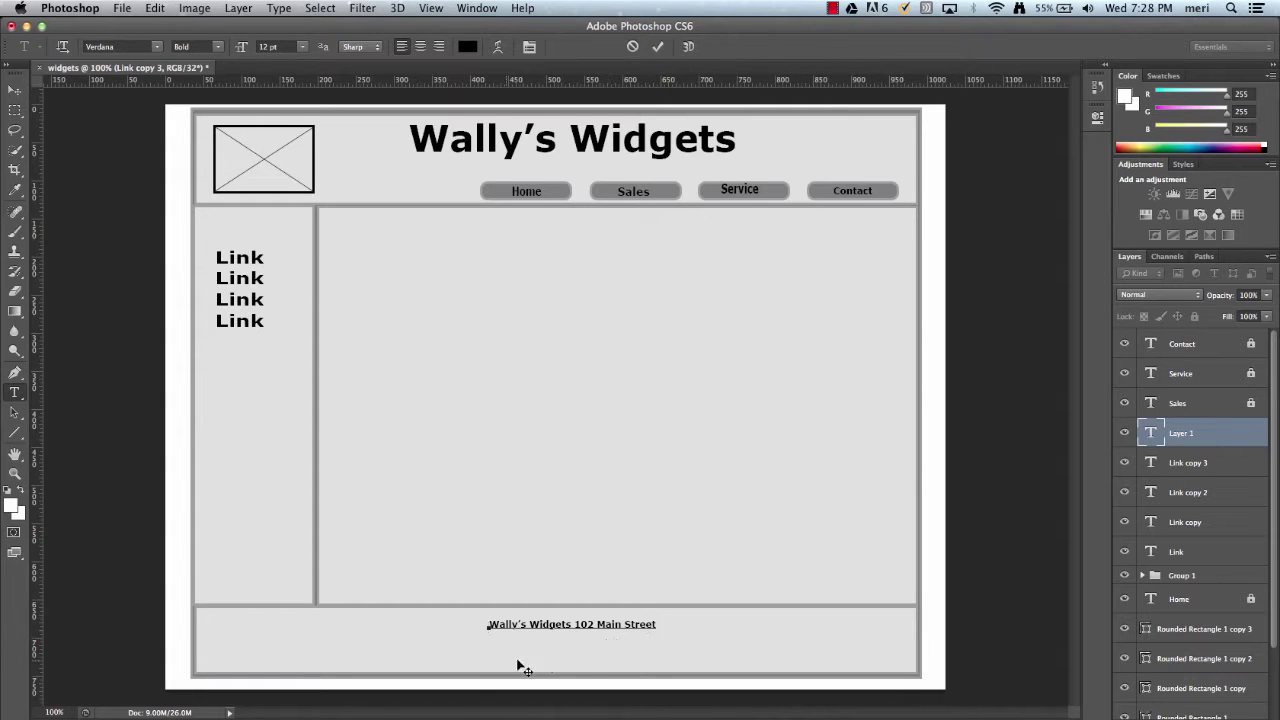
key("super+Return")
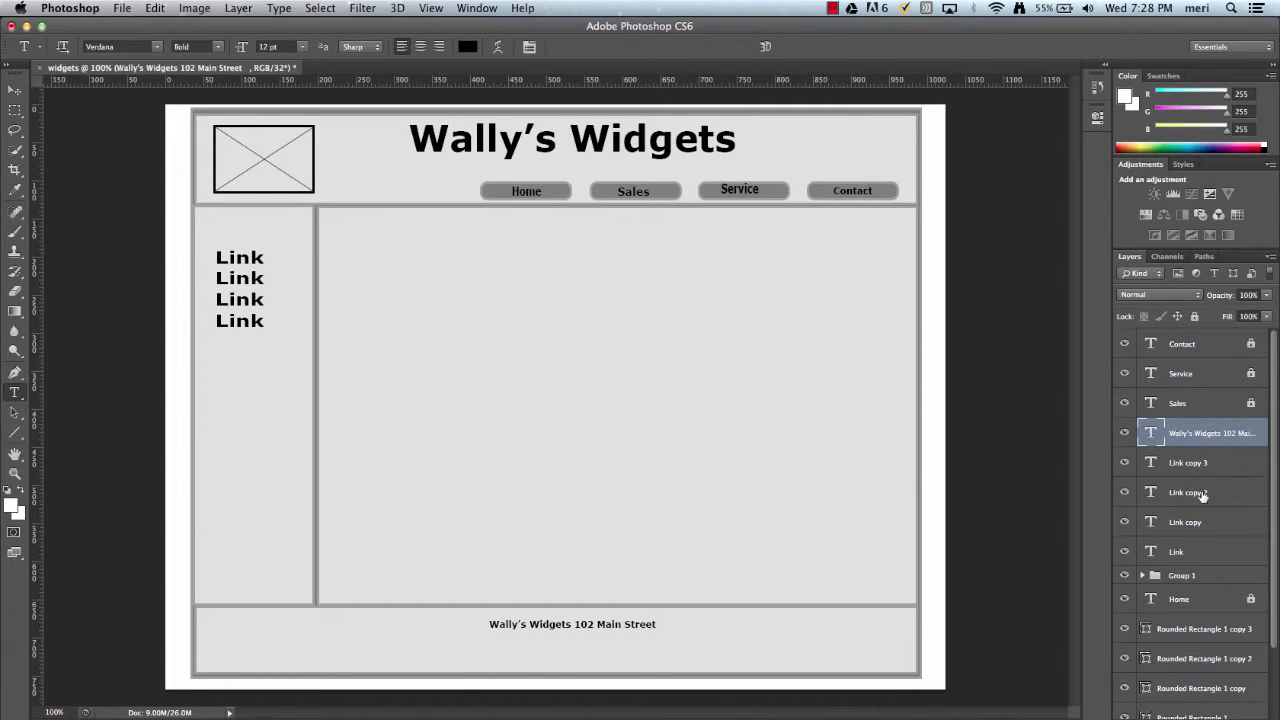
Add a second footer line below it with the town, state and postcode
left_click(495, 644)
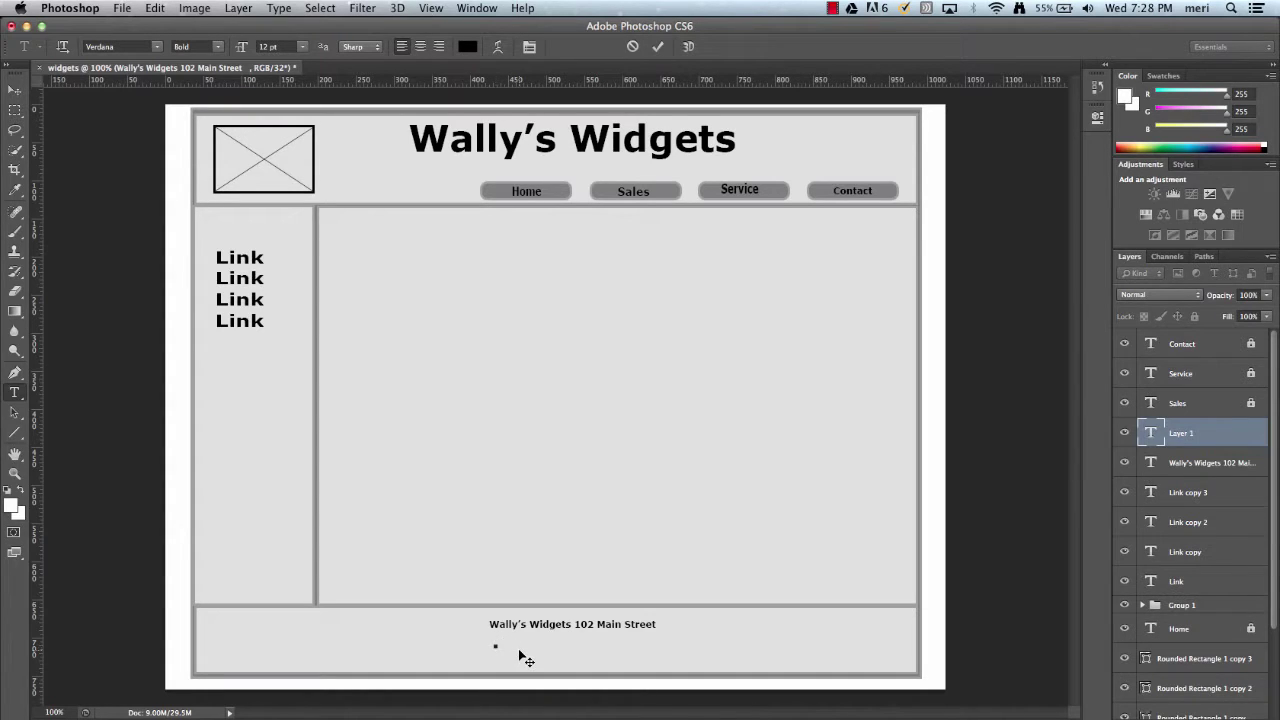
type("©")
type("20")
type(" Town, T")
type("X 00000")
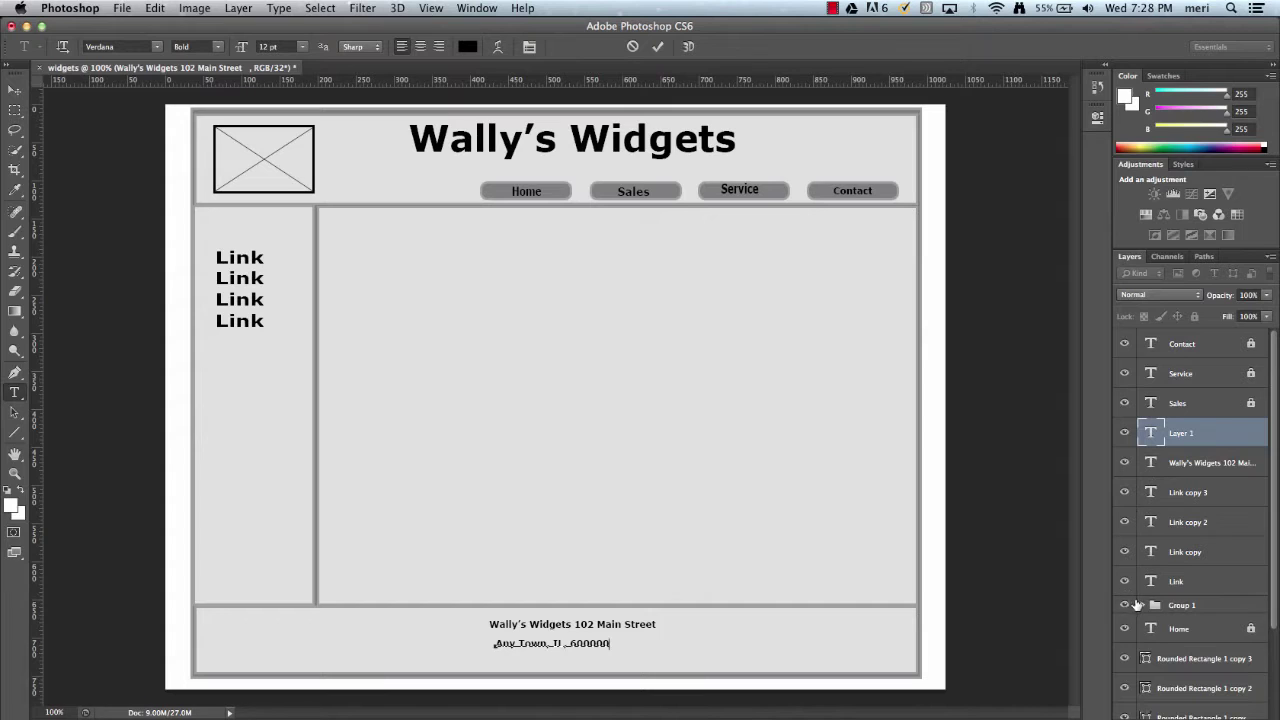
key("super+Return")
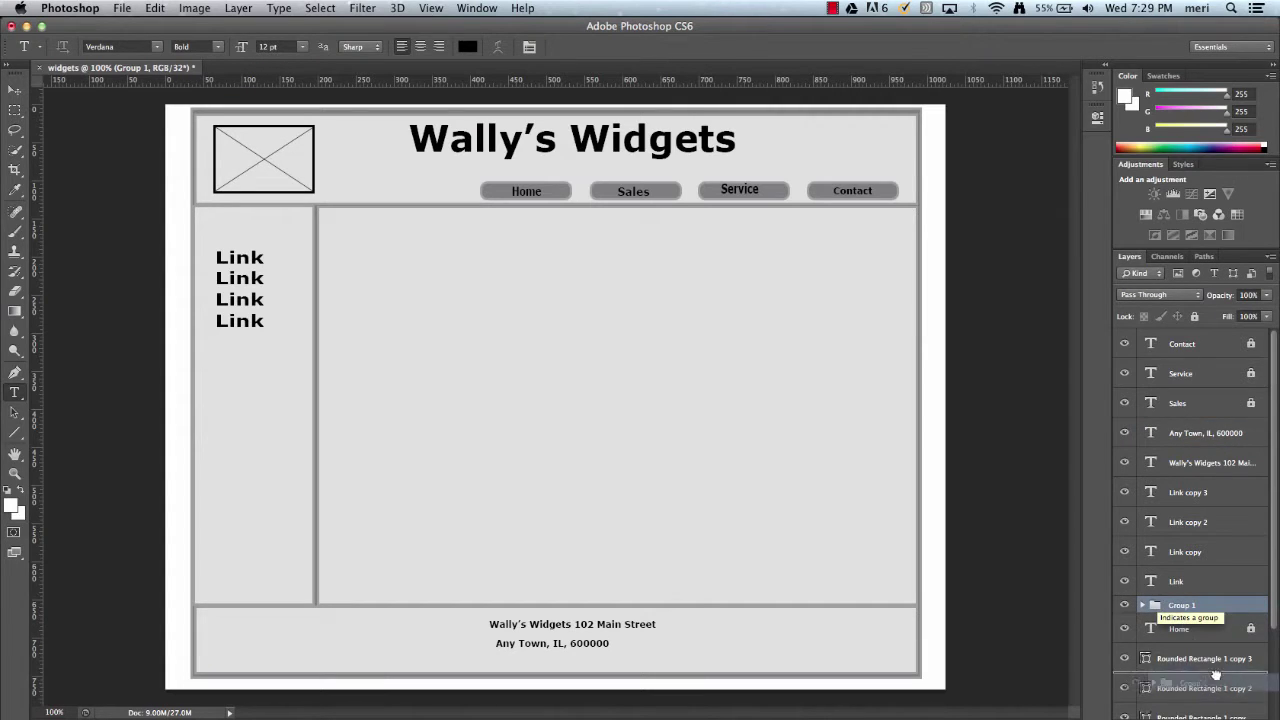
scroll(1156, 607, "down", 1)
Duplicate the logo placeholder group and enlarge the copy into the main content area
key("super+j")
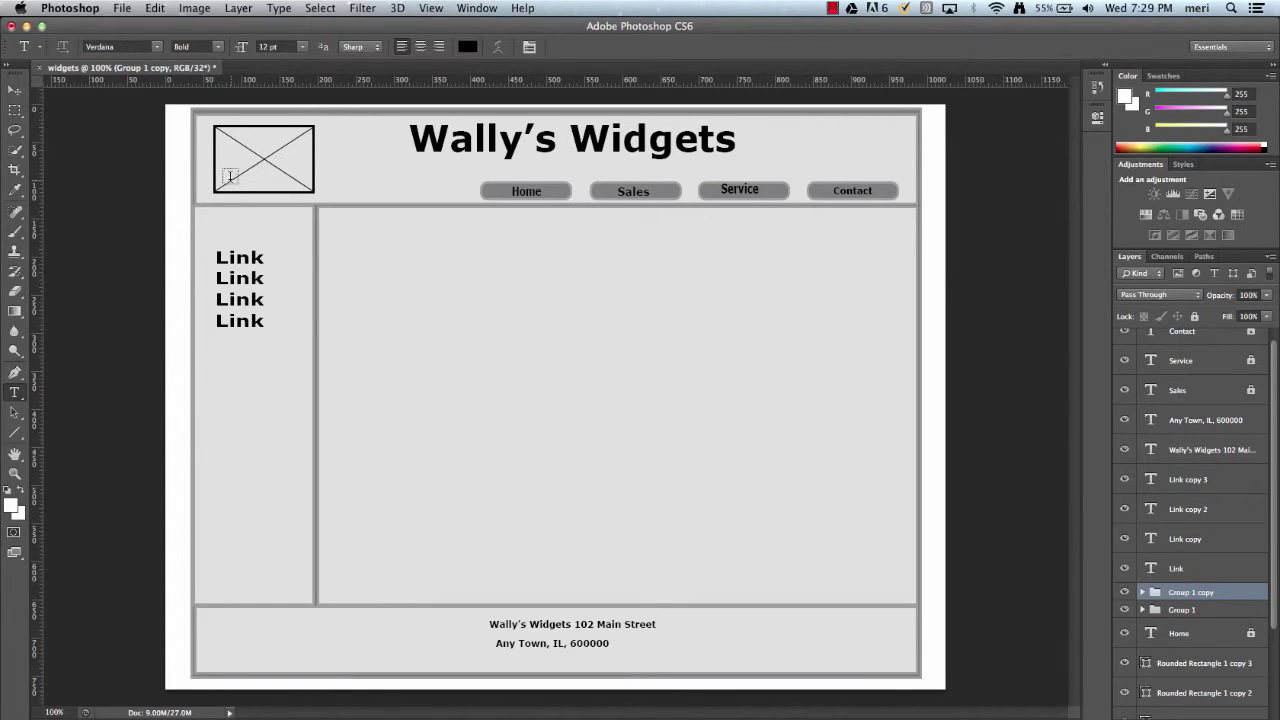
left_click(15, 90)
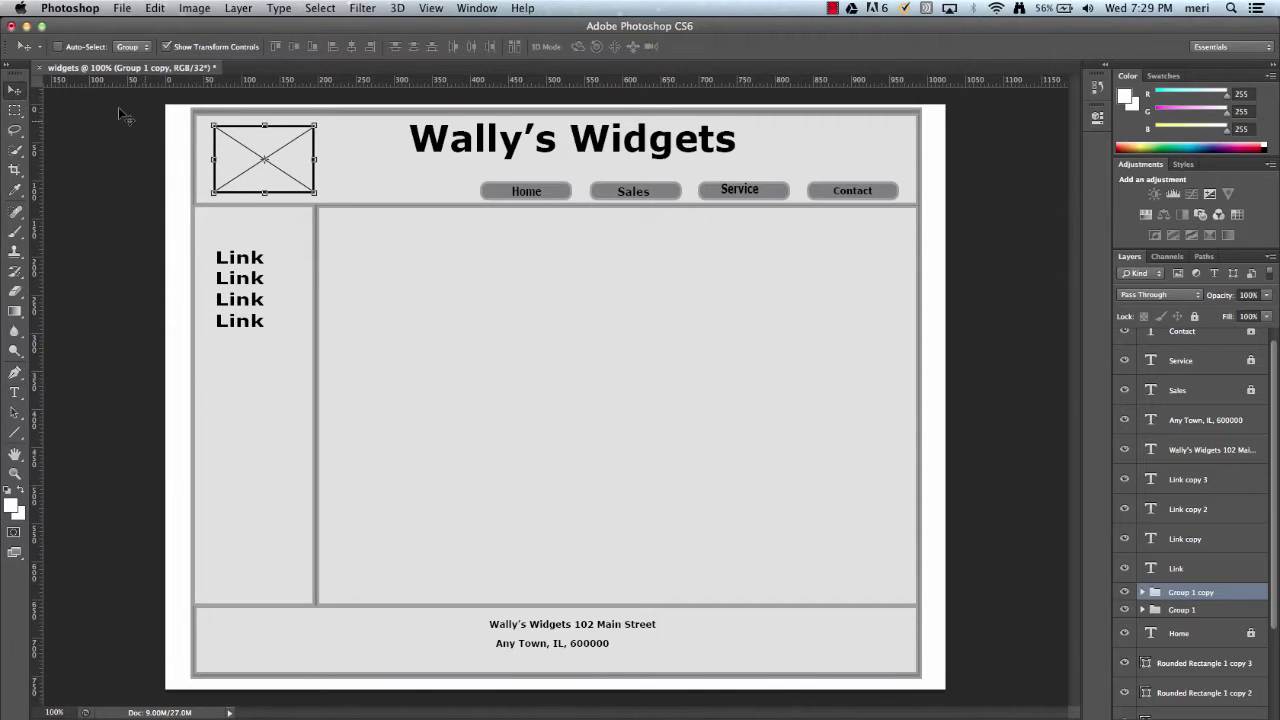
key("super+t")
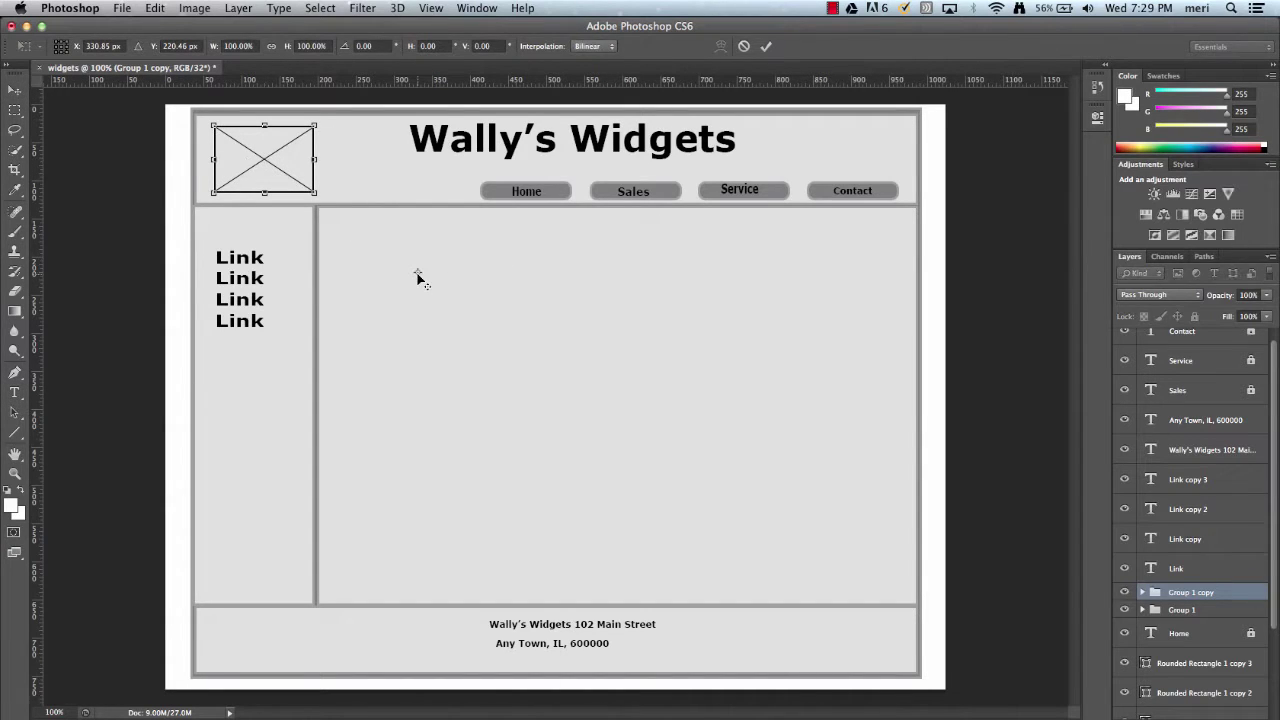
key("super+z")
key("Down")
key("Down")
key("Down")
key("Down")
key("Down")
key("Down")
key("Down")
key("Down")
key("Down")
key("Down")
key("Down")
key("Down")
key("Down")
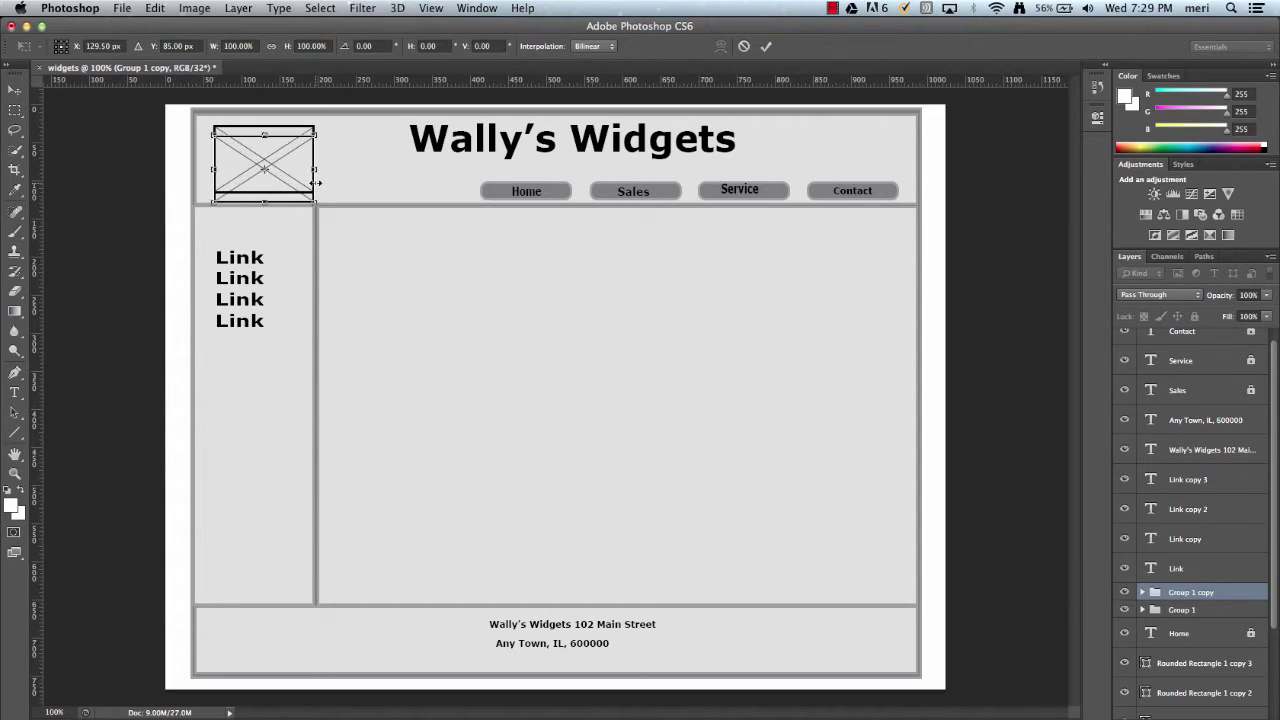
key("Down")
key("Down")
key("Down")
key("Down")
key("Down")
key("Right")
key("Right")
key("Right")
key("Right")
key("Right")
key("Right")
key("Right")
key("Right")
key("Right")
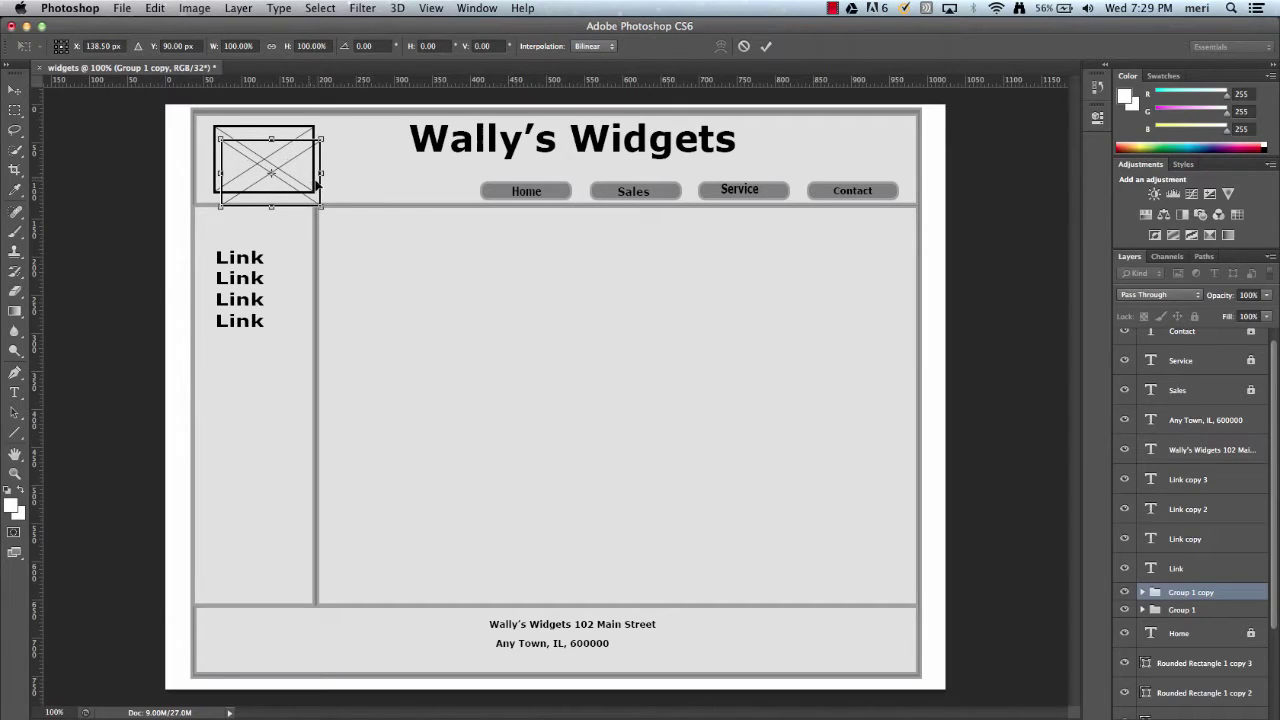
left_click(15, 89)
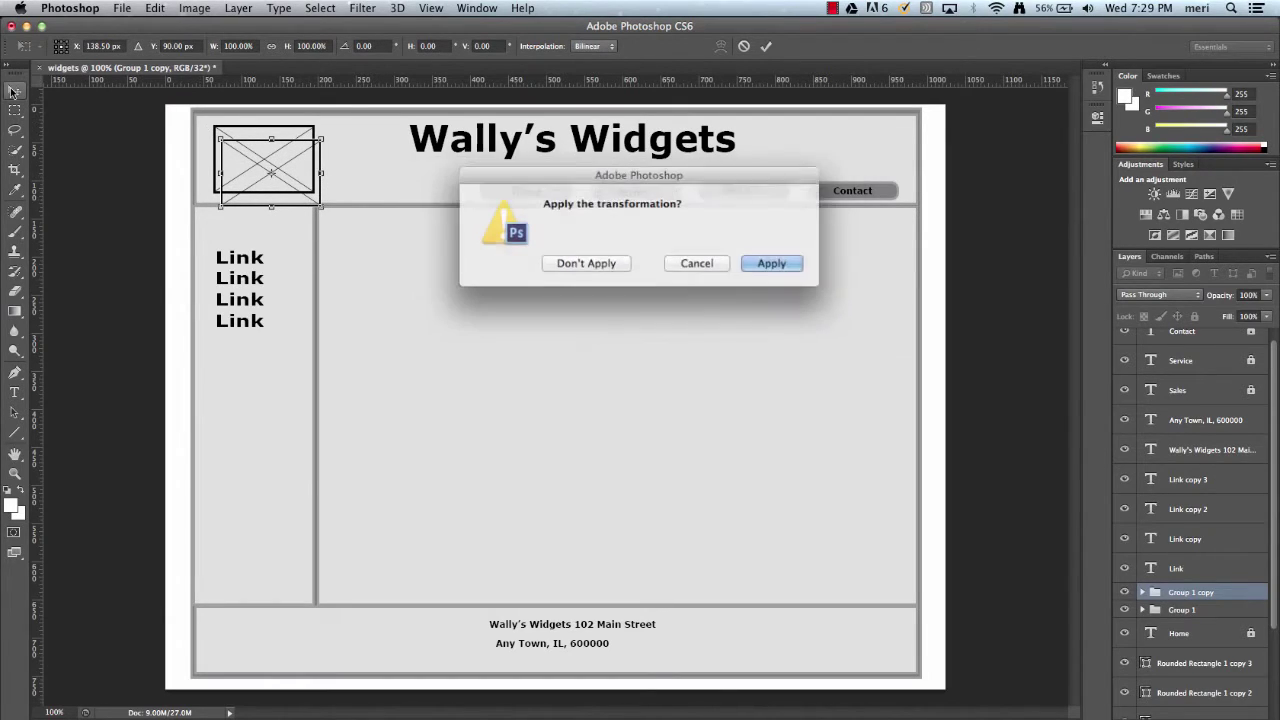
left_click(767, 262)
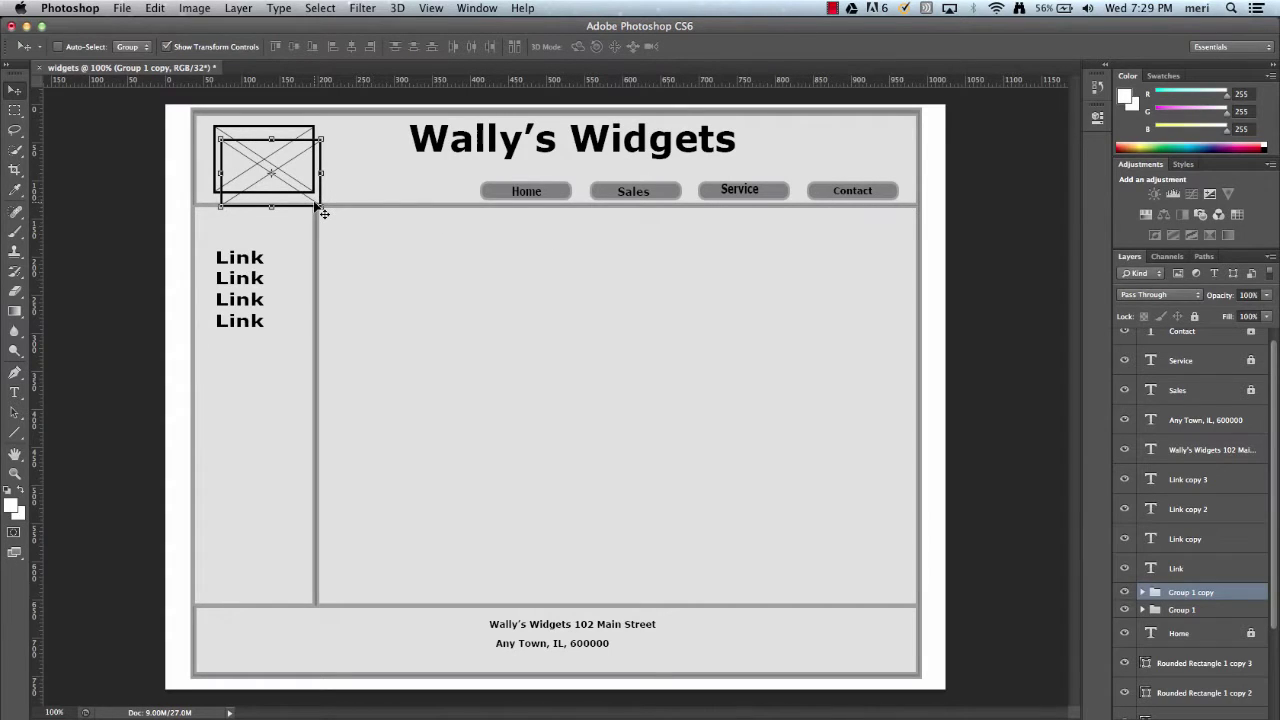
left_click_drag(314, 209, 522, 357)
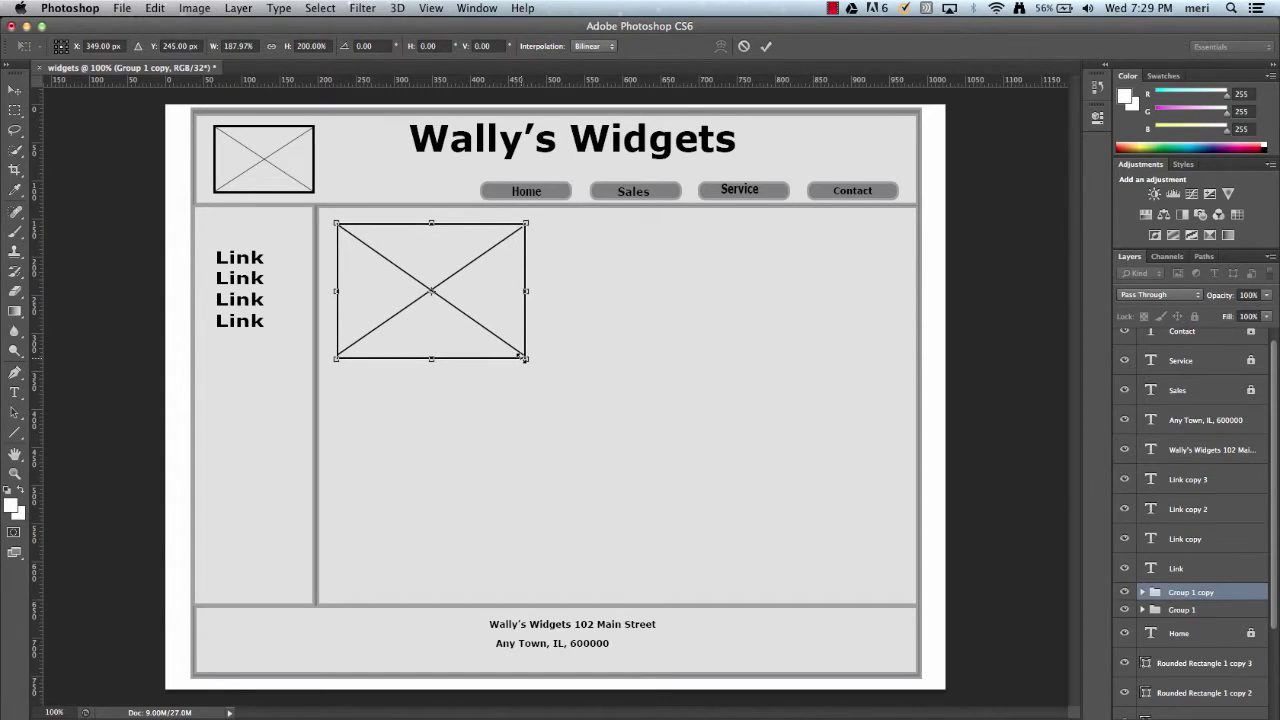
left_click(18, 89)
left_click(765, 263)
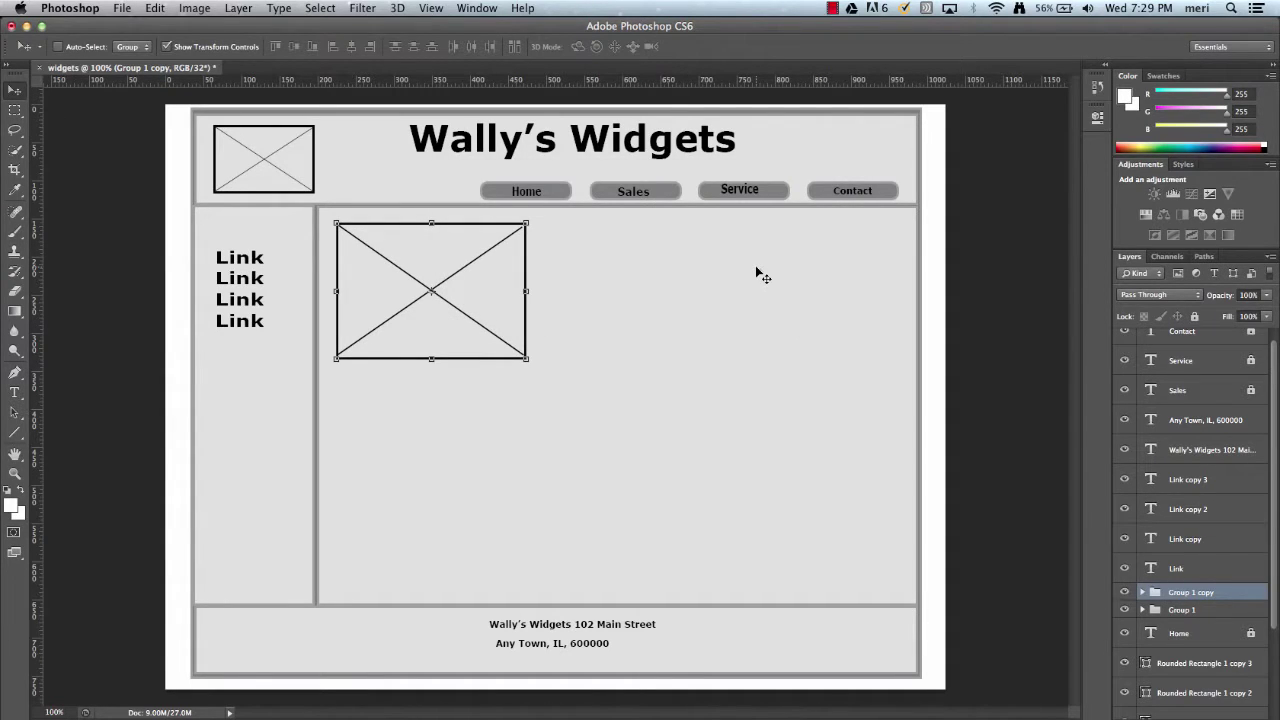
Duplicate the enlarged placeholder and move the second copy directly below the first
key("super+j")
key("Down")
key("Down")
key("Down")
key("Down")
key("Down")
key("Down")
key("Down")
key("Down")
key("Down")
key("Down")
key("Down")
key("Down")
key("Down")
key("Down")
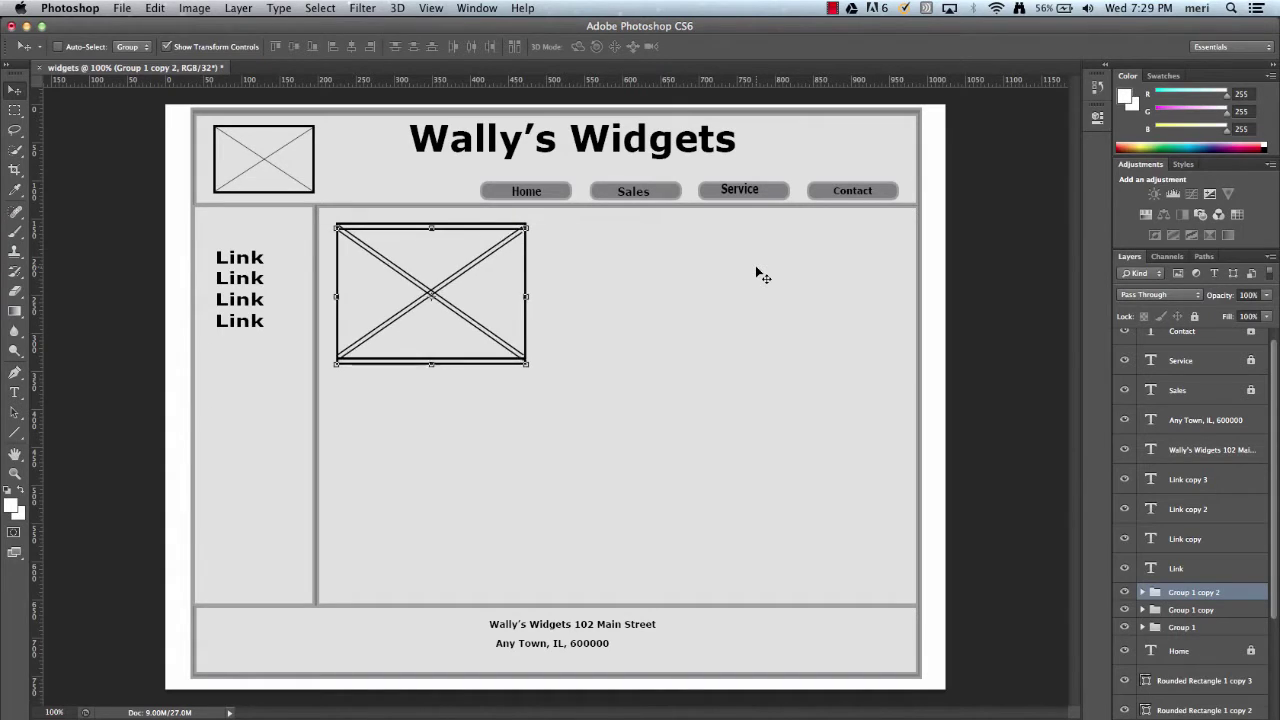
key("Down")
key("Down")
key("Down")
key("Down")
key("Down")
key("Down")
key("Down")
key("Down")
key("Down")
key("Down")
key("Down")
key("Down")
key("Down")
key("Down")
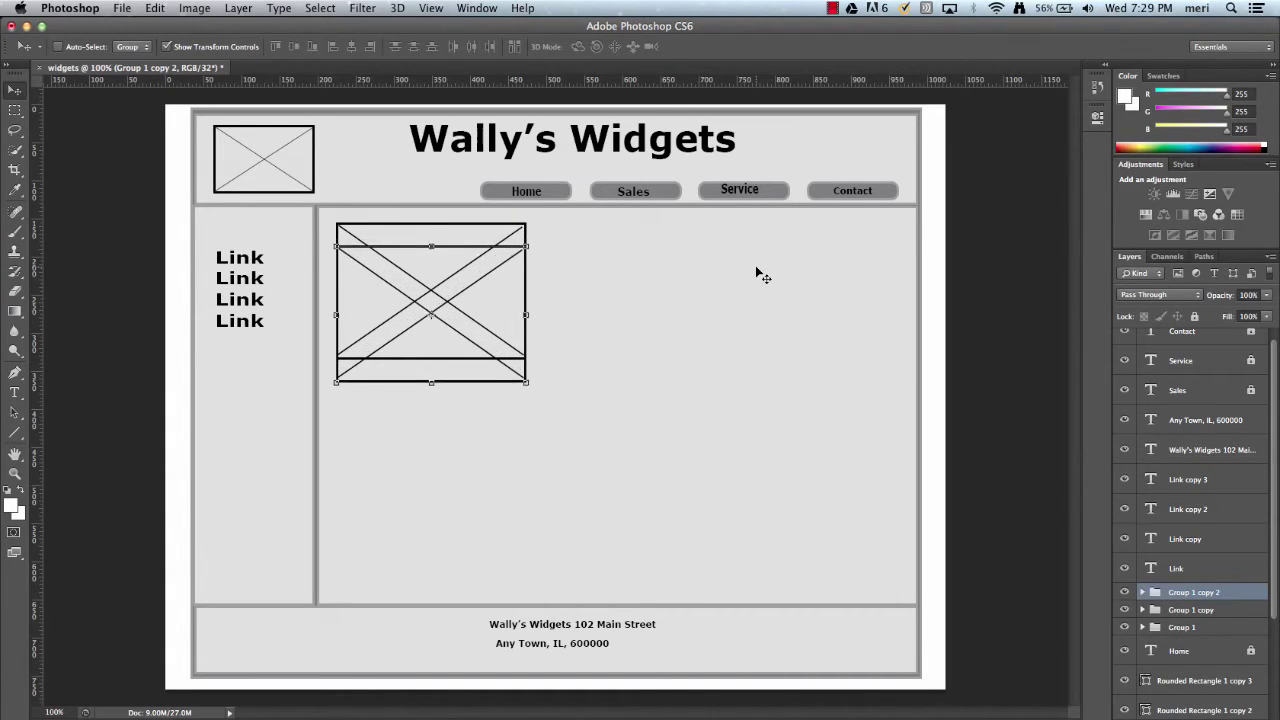
left_click_drag(443, 354, 451, 496)
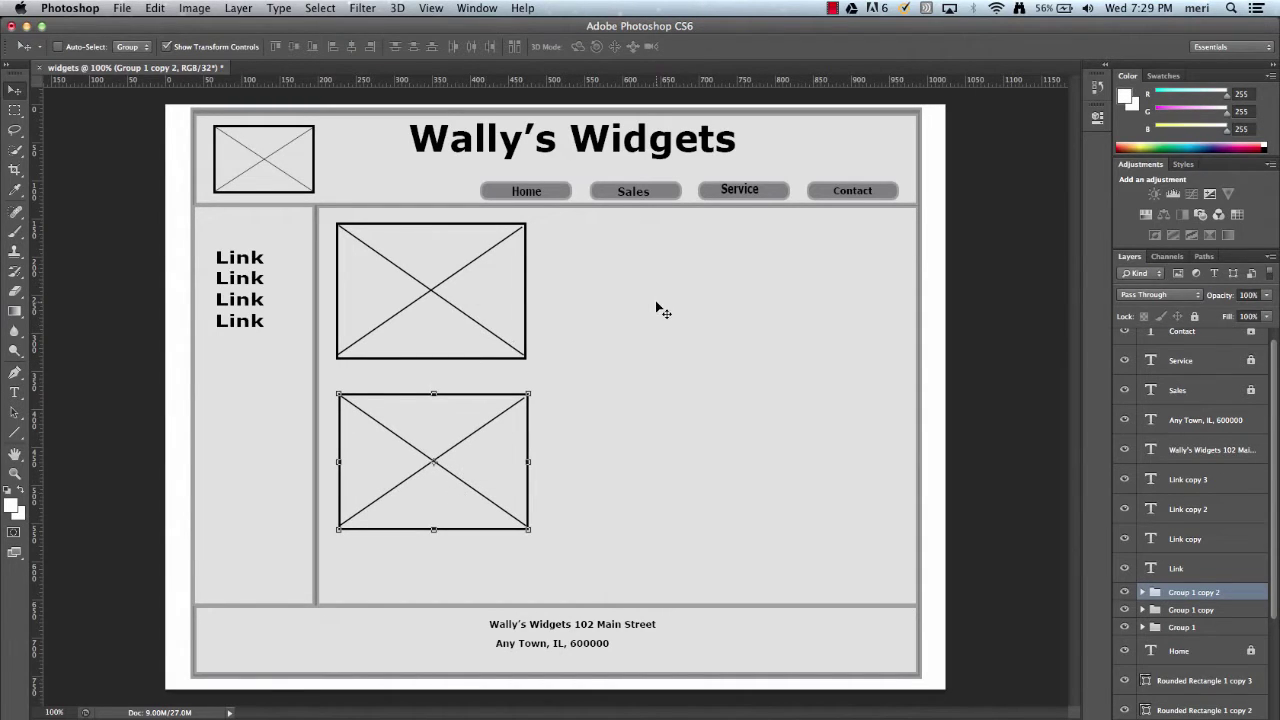
Set the Line tool's stroke width and draw the first three text lines beside the top placeholder
left_click(14, 432)
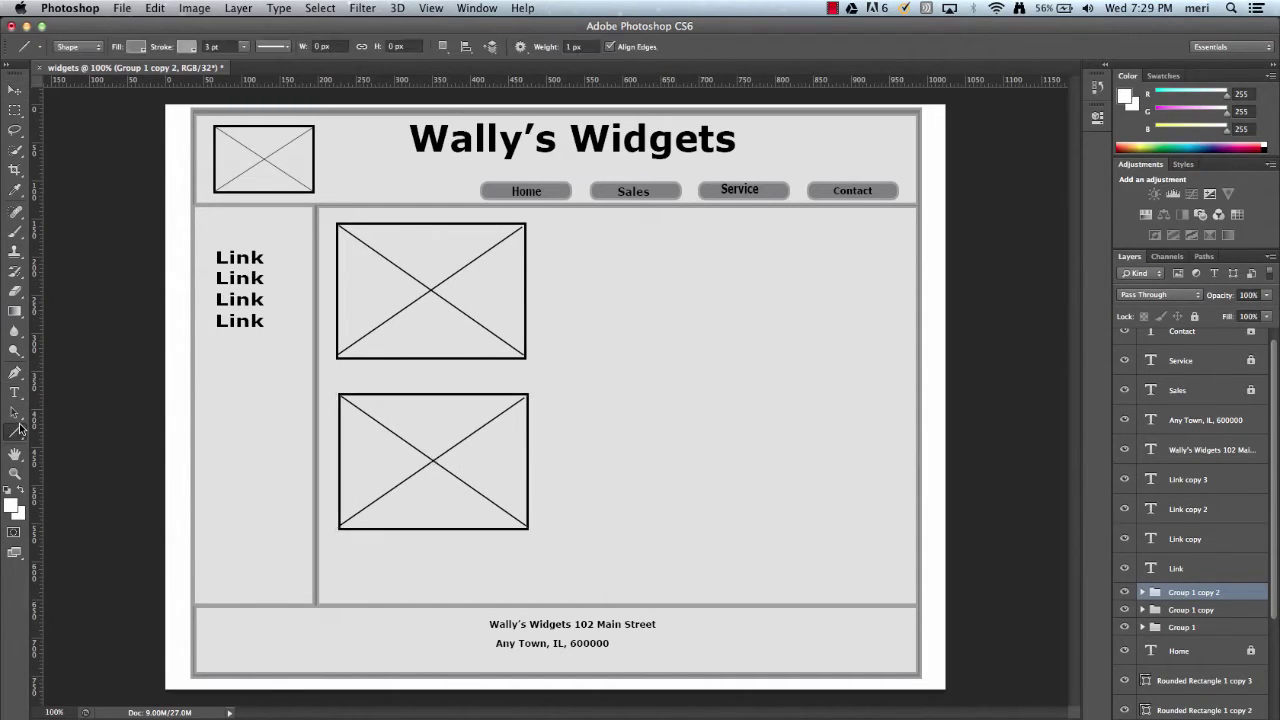
left_click(244, 48)
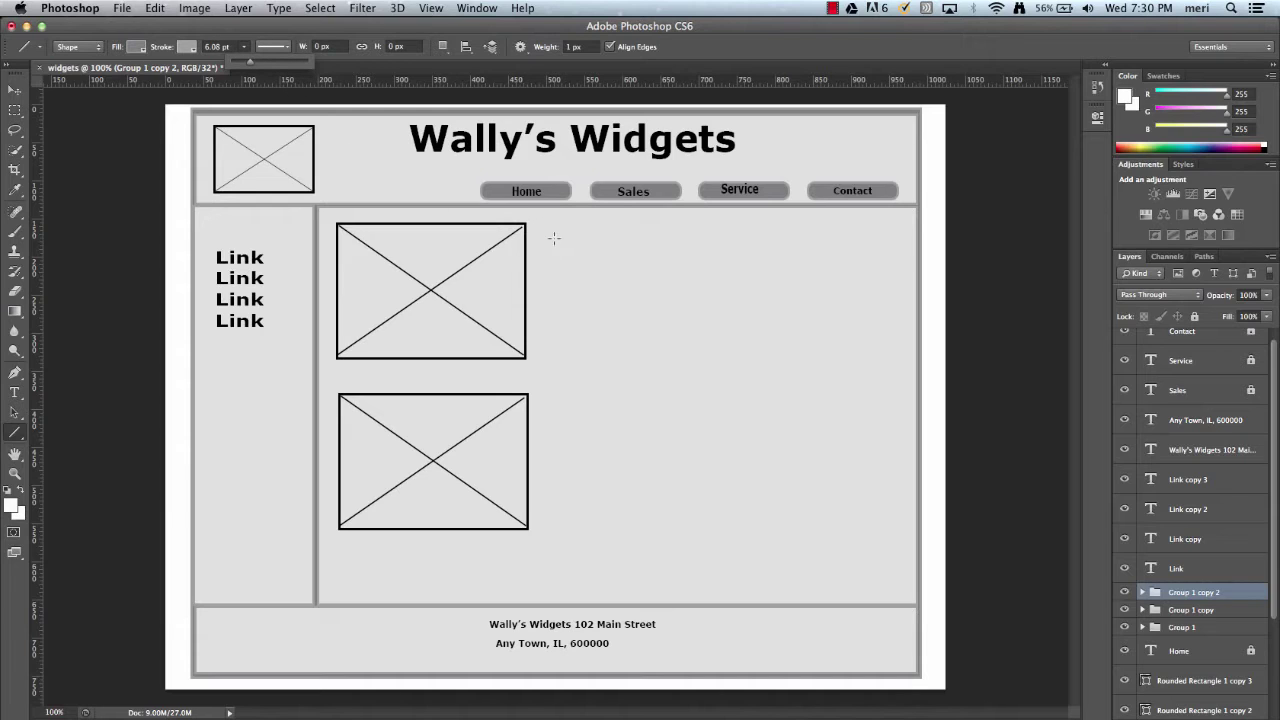
left_click_drag(554, 238, 883, 241)
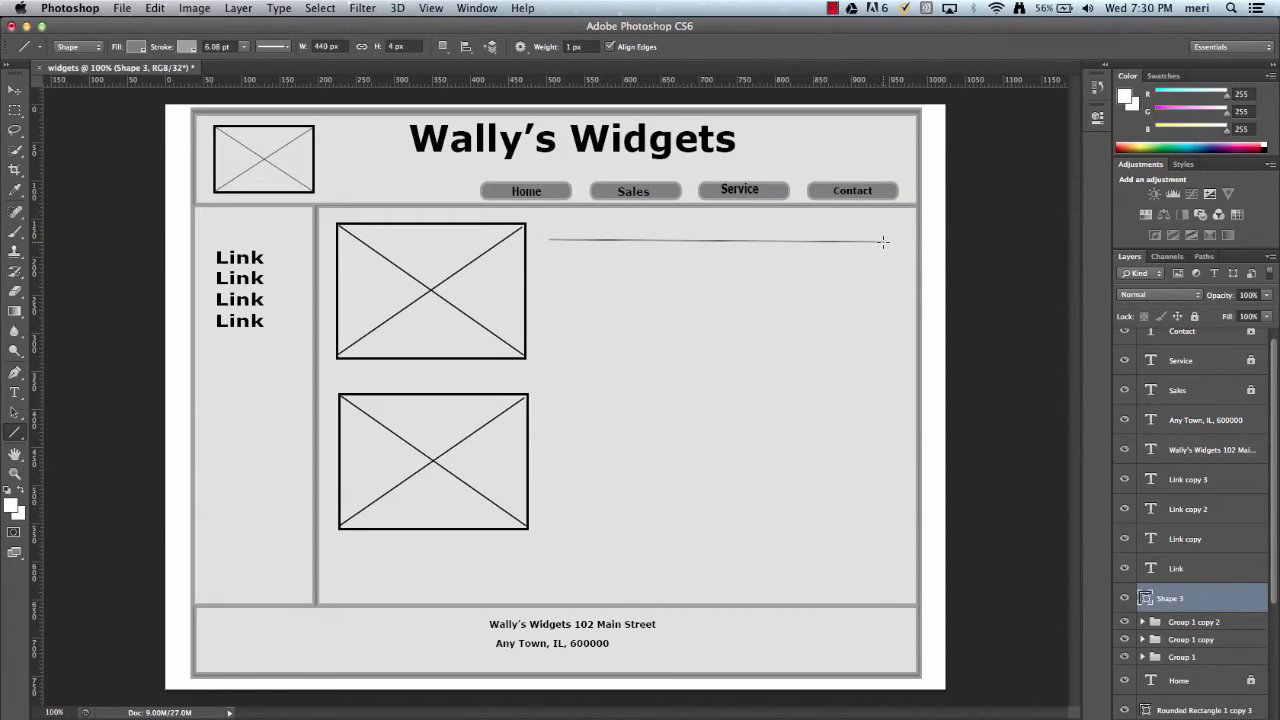
key("super+z")
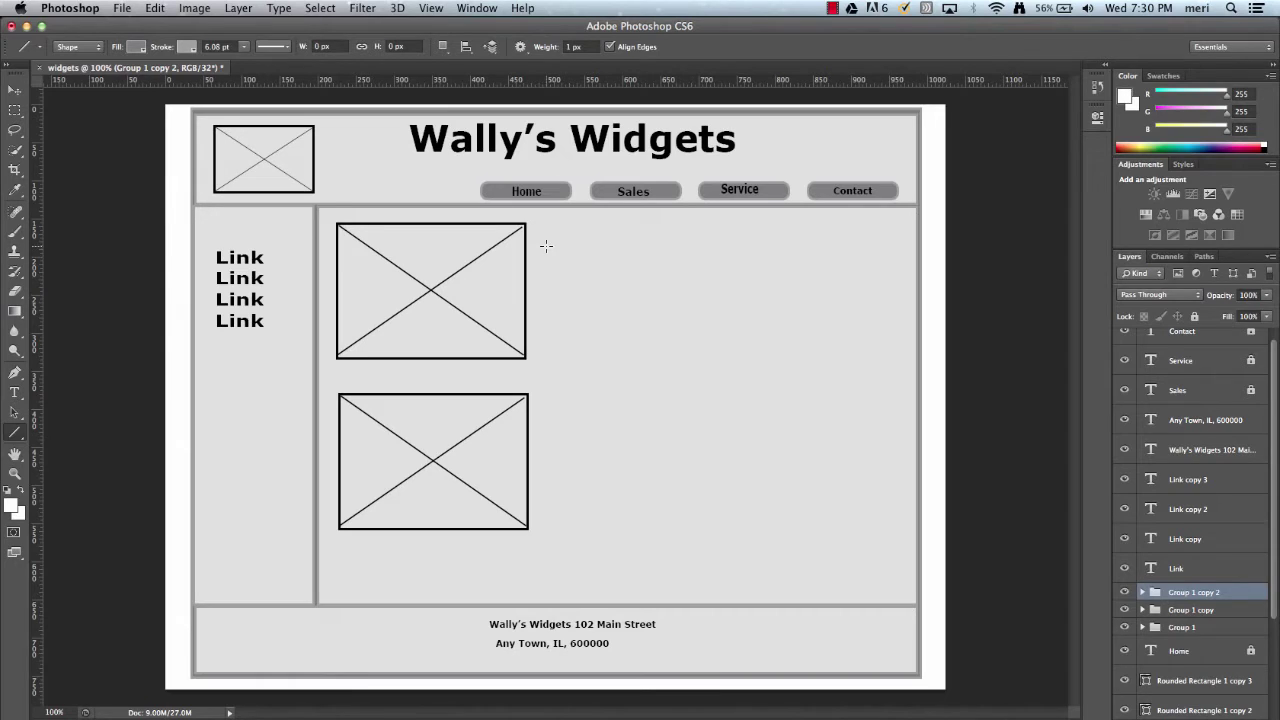
left_click_drag(546, 245, 883, 279)
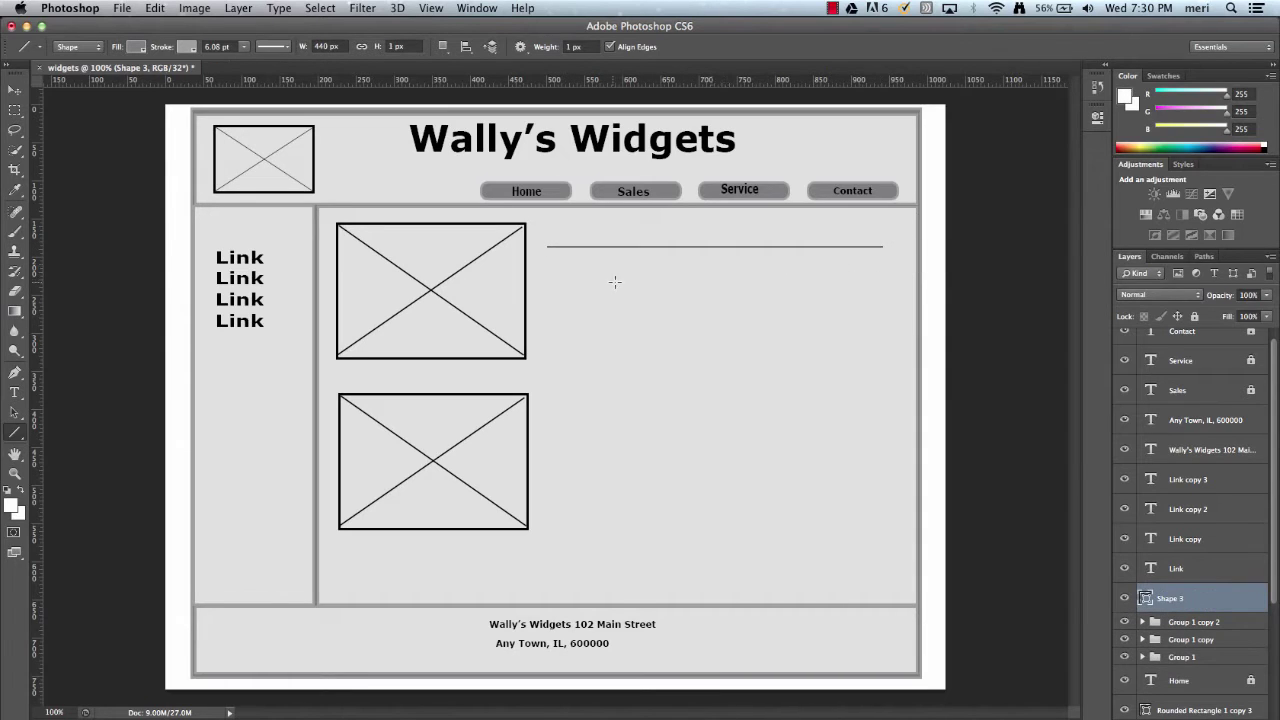
key("shift")
left_click_drag(551, 272, 804, 294)
key("shift")
left_click_drag(554, 298, 844, 297)
Add seven more horizontal text lines down to the lower placeholder in the same shape
key("shift")
left_click_drag(553, 327, 871, 338)
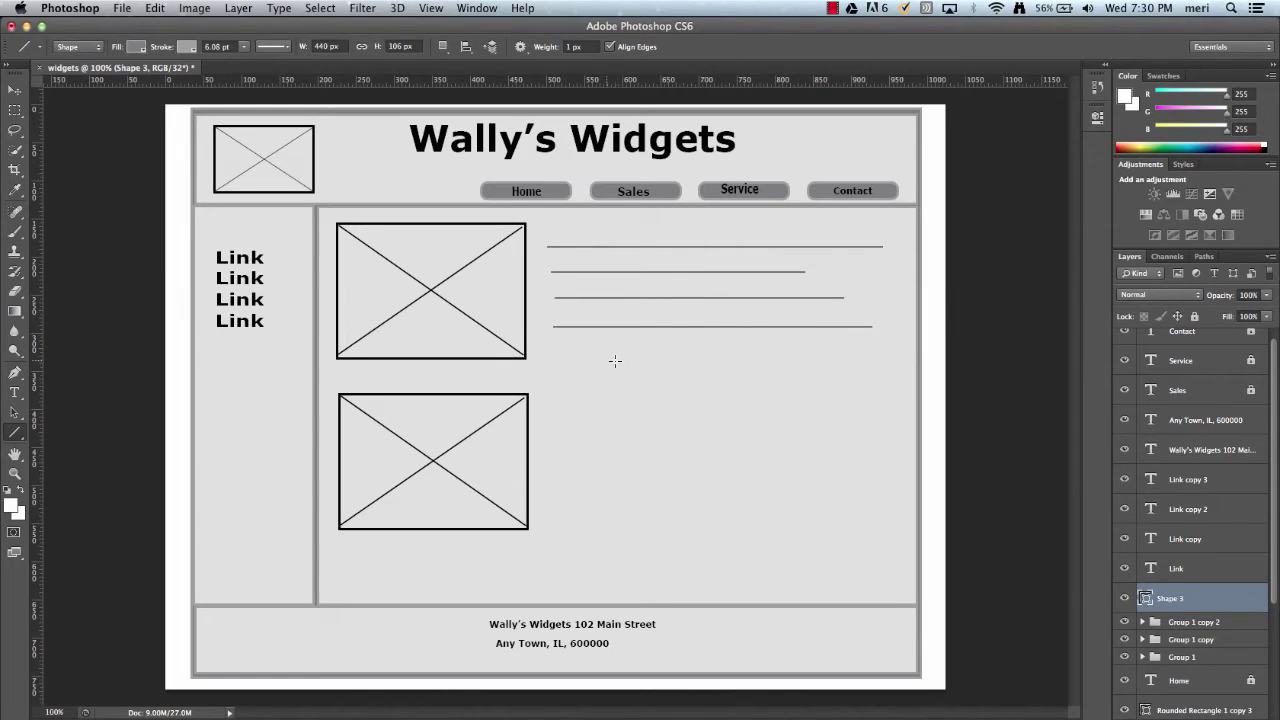
left_click_drag(559, 349, 859, 350)
left_click_drag(565, 382, 866, 384)
left_click_drag(557, 409, 862, 409)
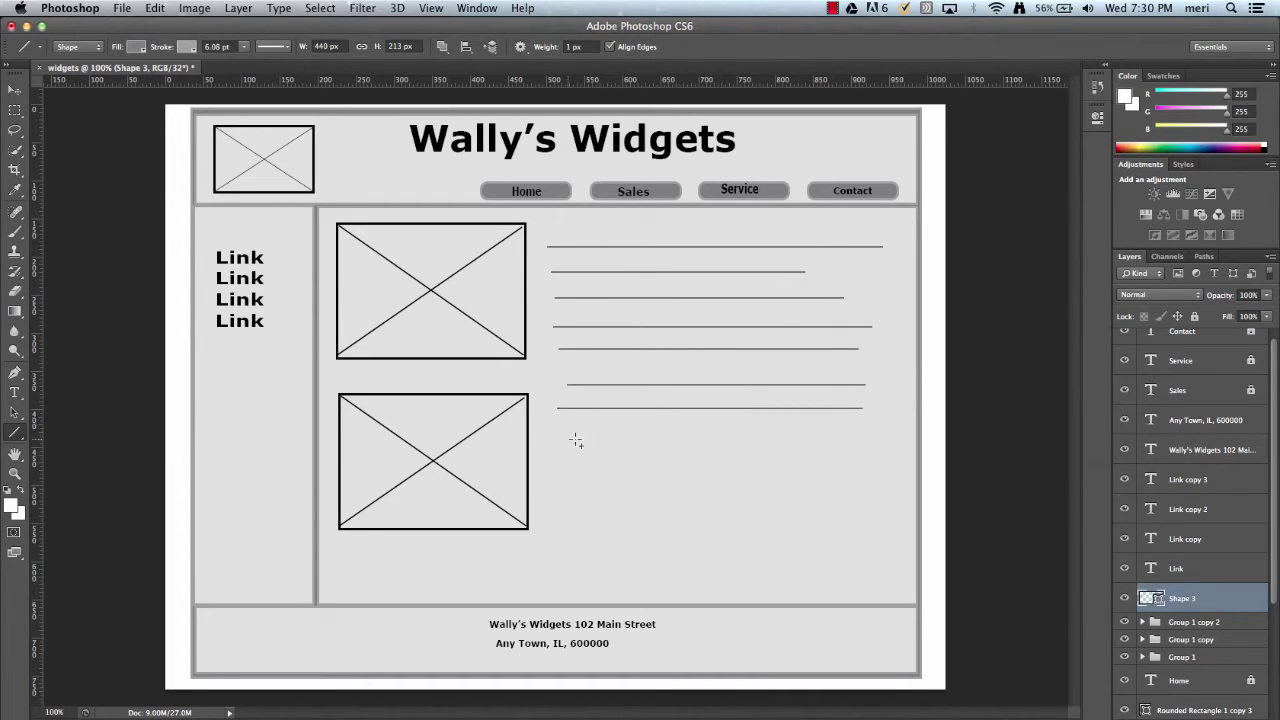
left_click_drag(562, 437, 828, 437)
left_click_drag(565, 470, 810, 469)
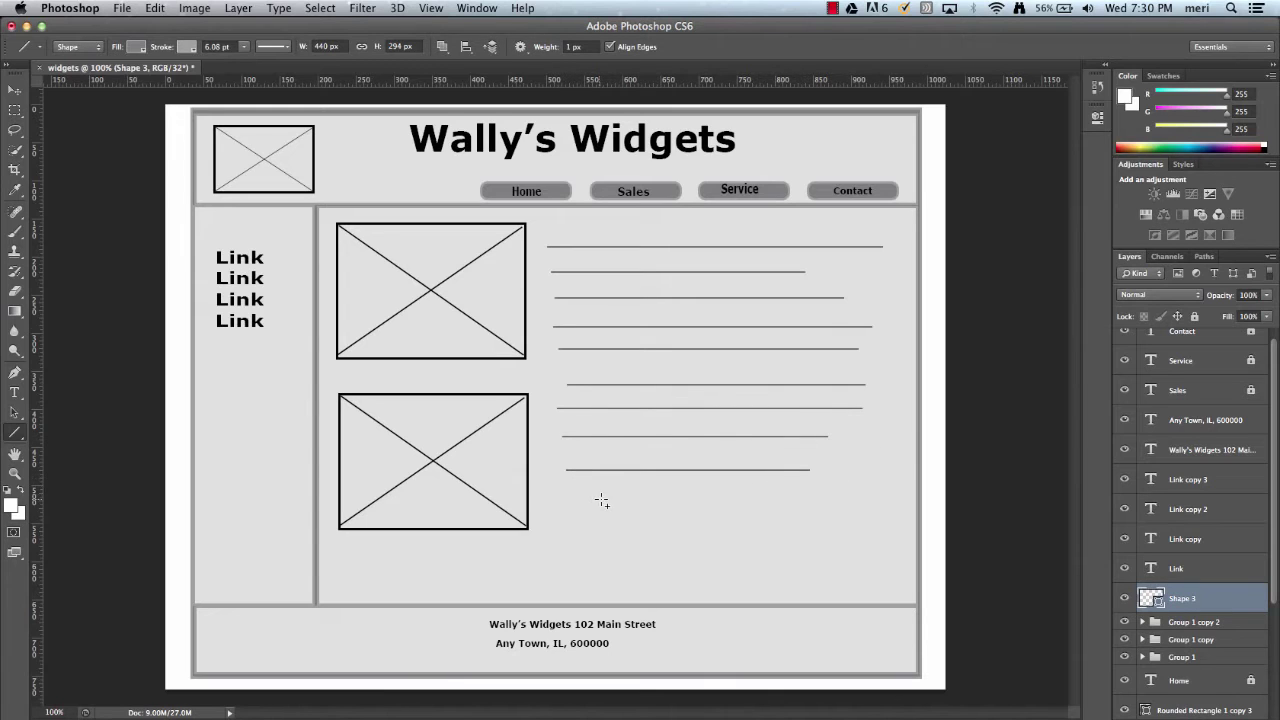
left_click_drag(568, 498, 816, 512)
Nudge the Shape 3 text-line block slightly right and down with the Move tool
scroll(1215, 589, "down", 5)
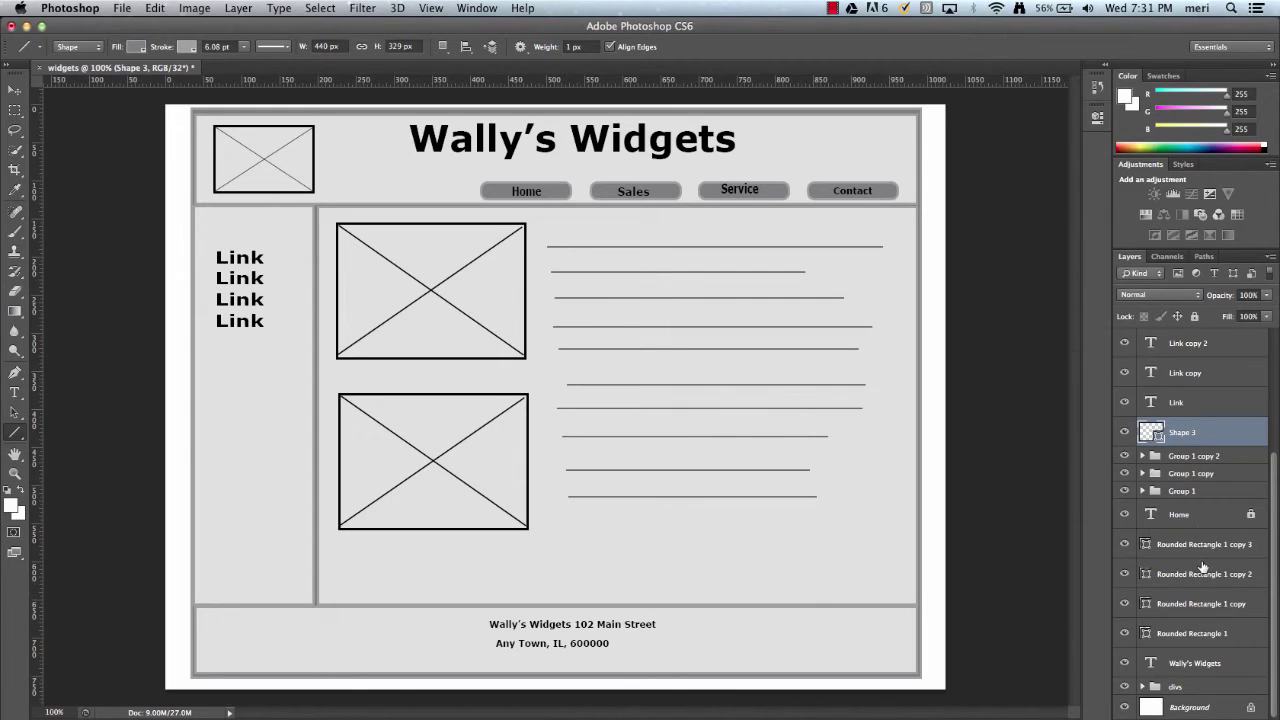
scroll(1203, 567, "up", 5)
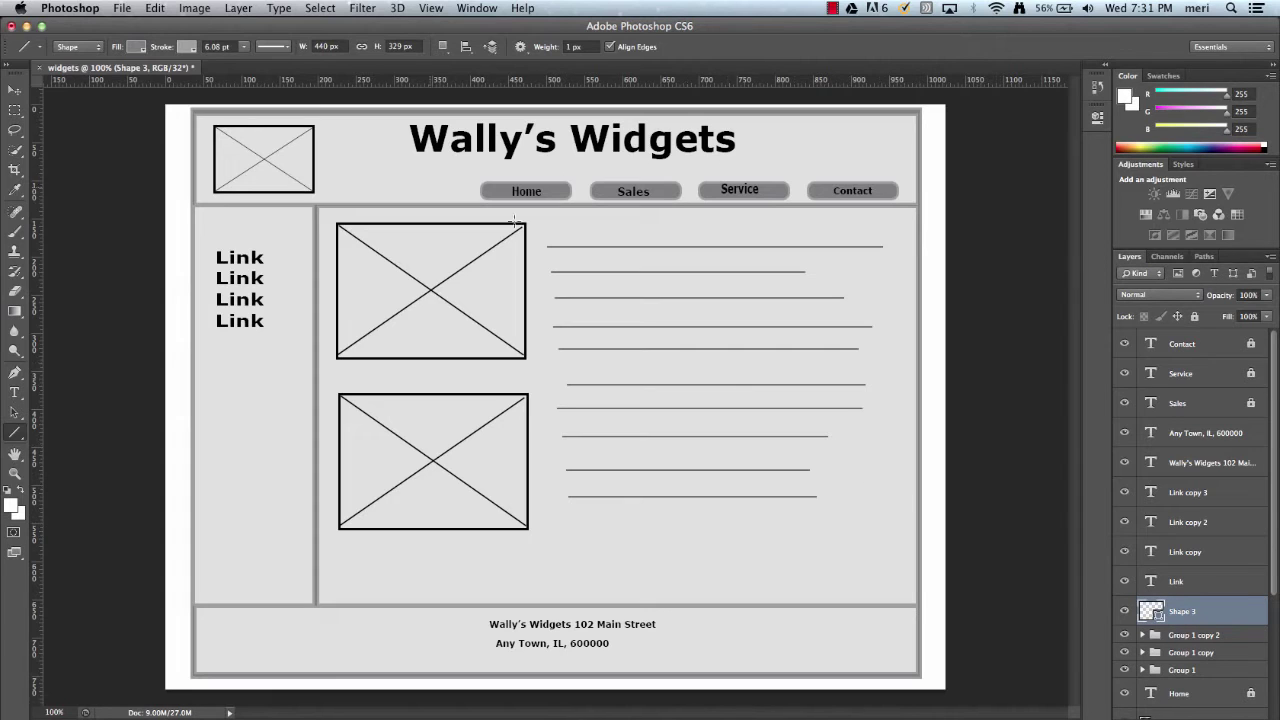
left_click(14, 90)
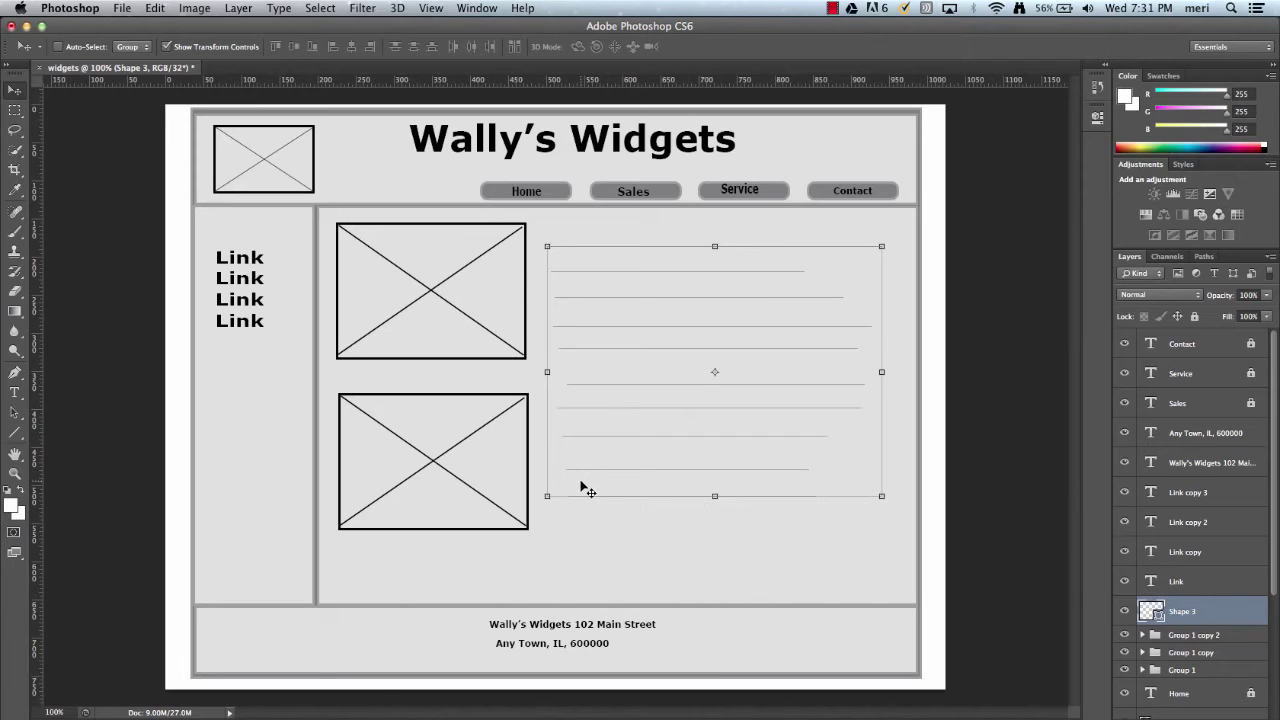
left_click_drag(583, 486, 584, 489)
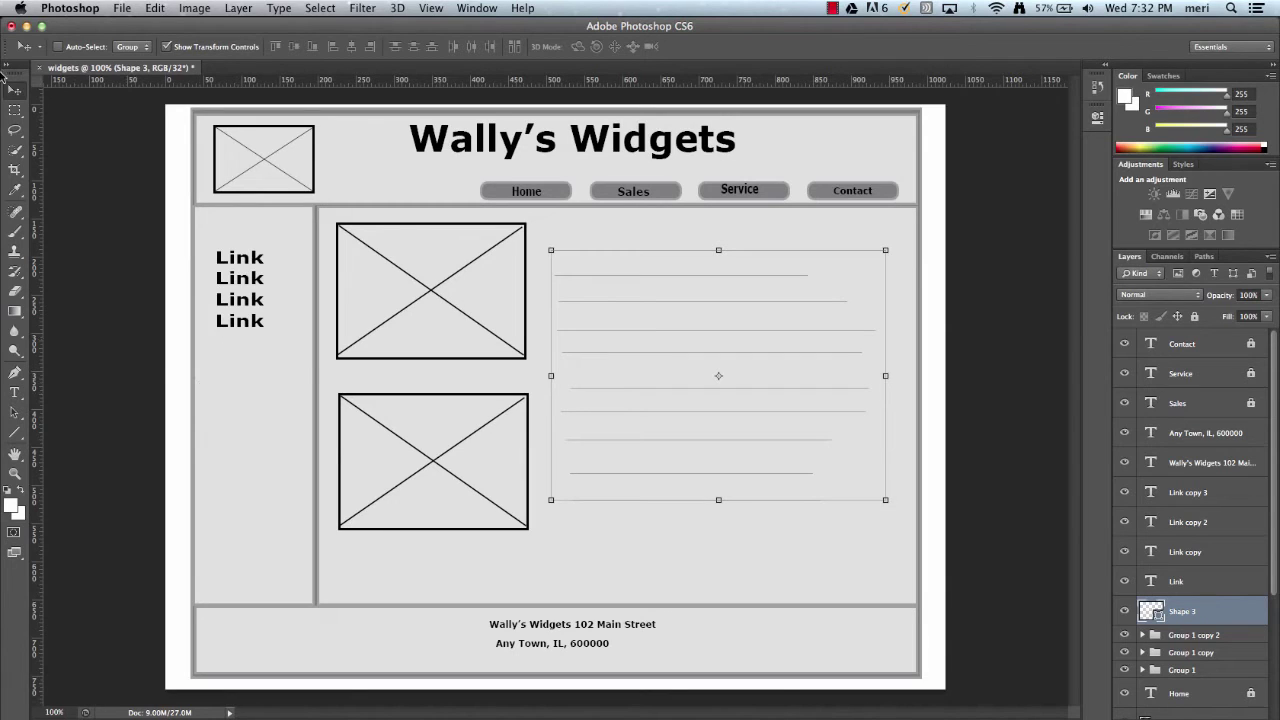
Save the document as widgets.psd on the Desktop in Photoshop format
left_click(120, 14)
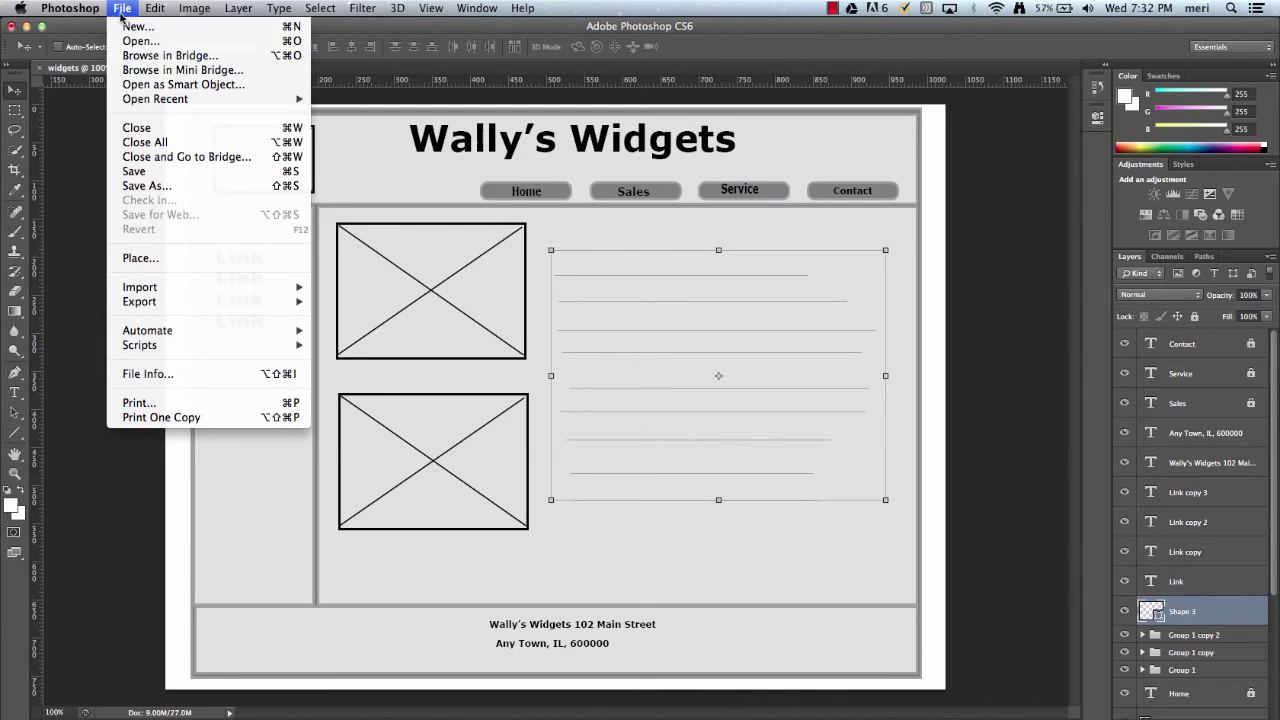
left_click(155, 173)
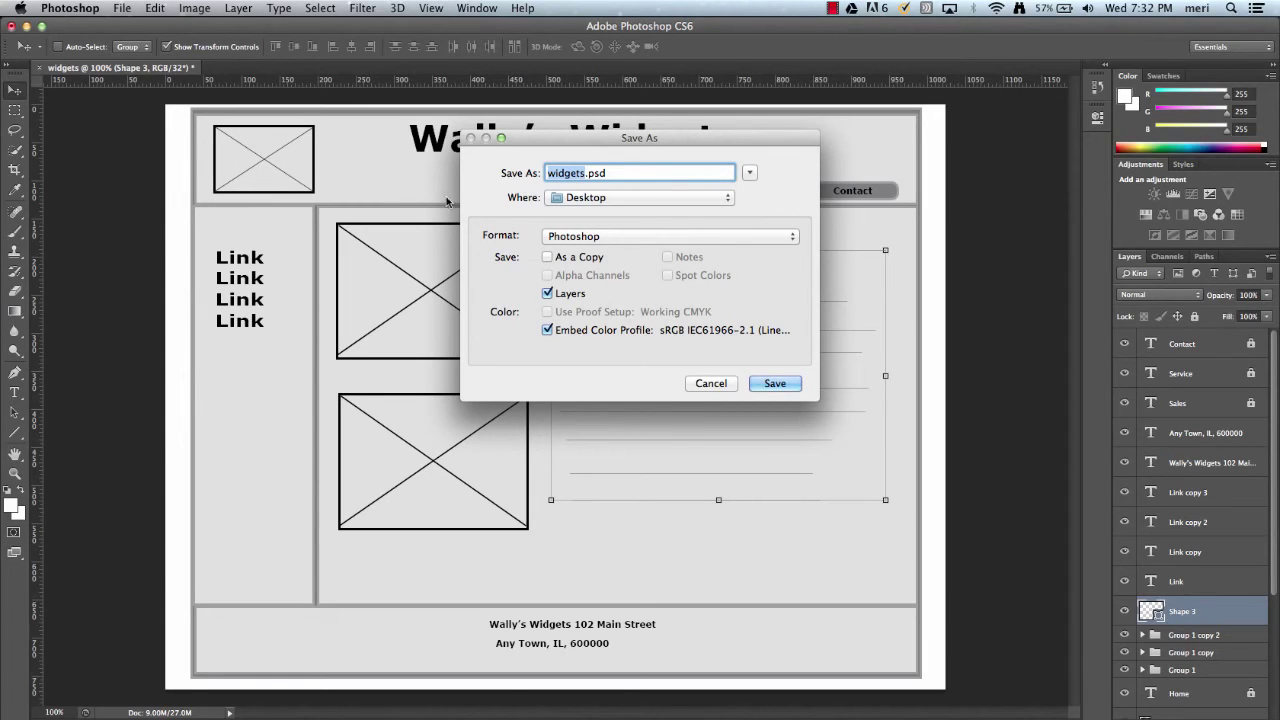
left_click(797, 384)
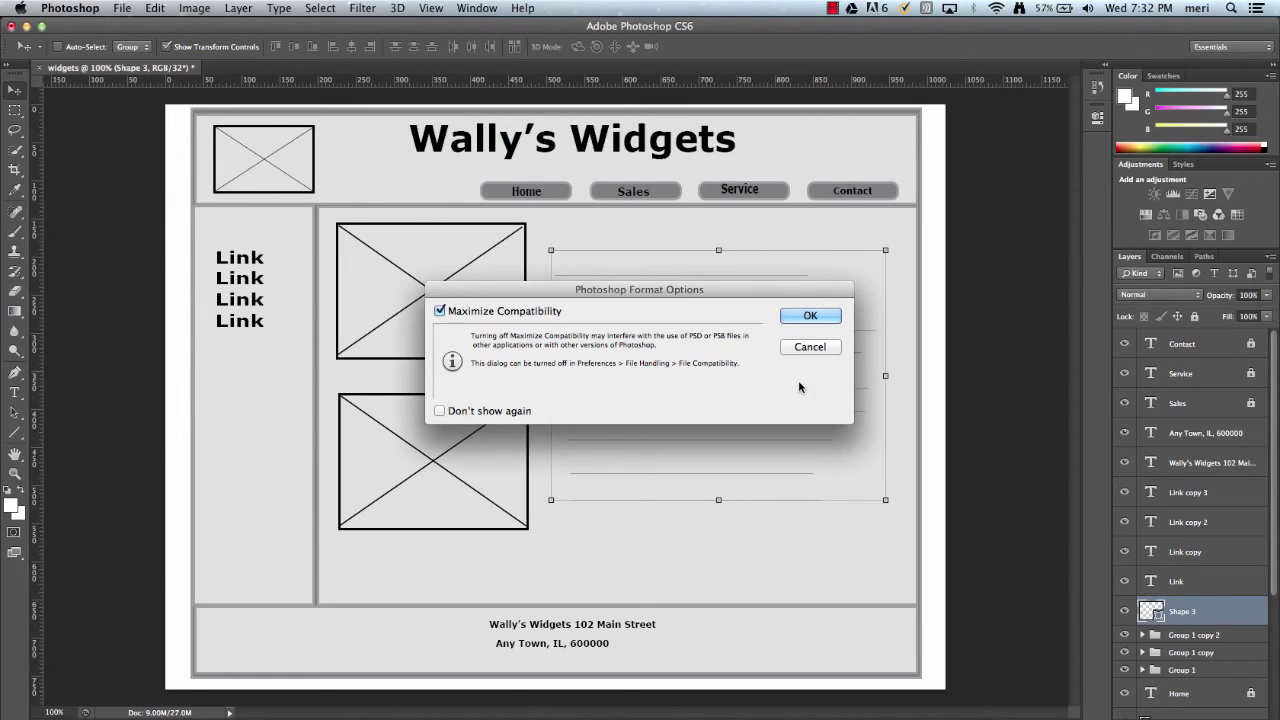